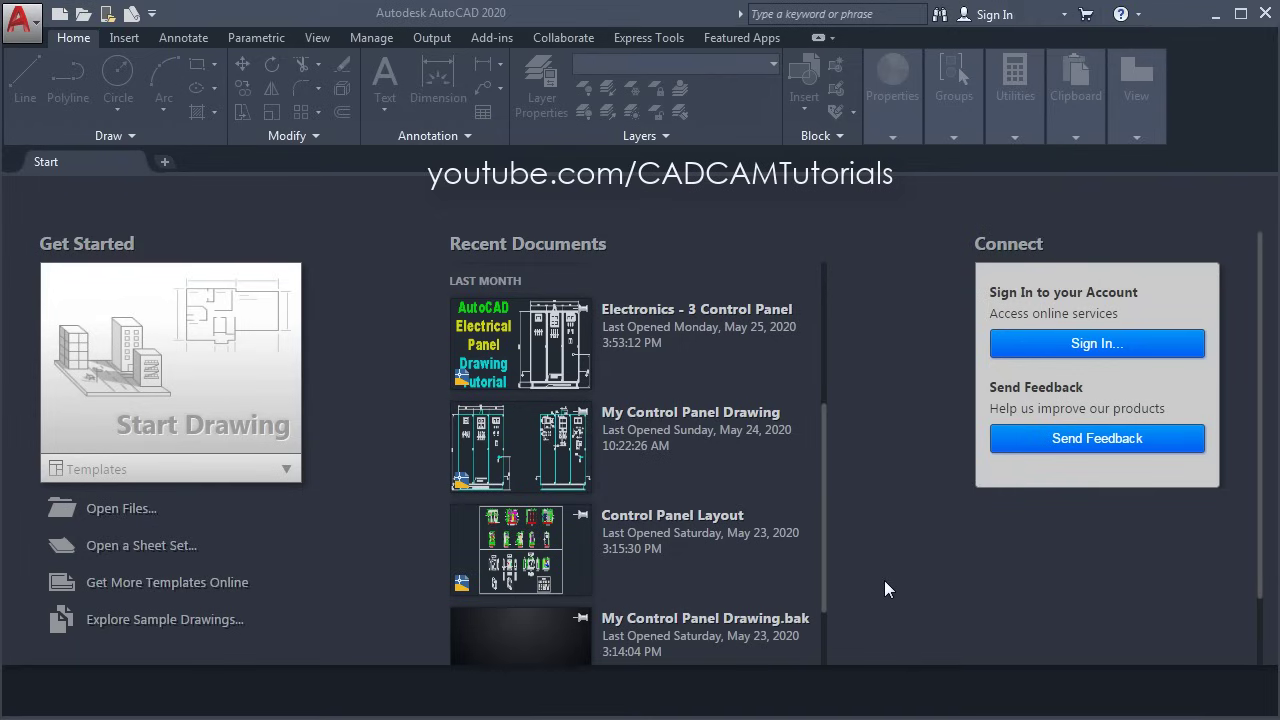
Create a new drawing from the acadiso.dwt metric template in the Templates list
left_click(290, 476)
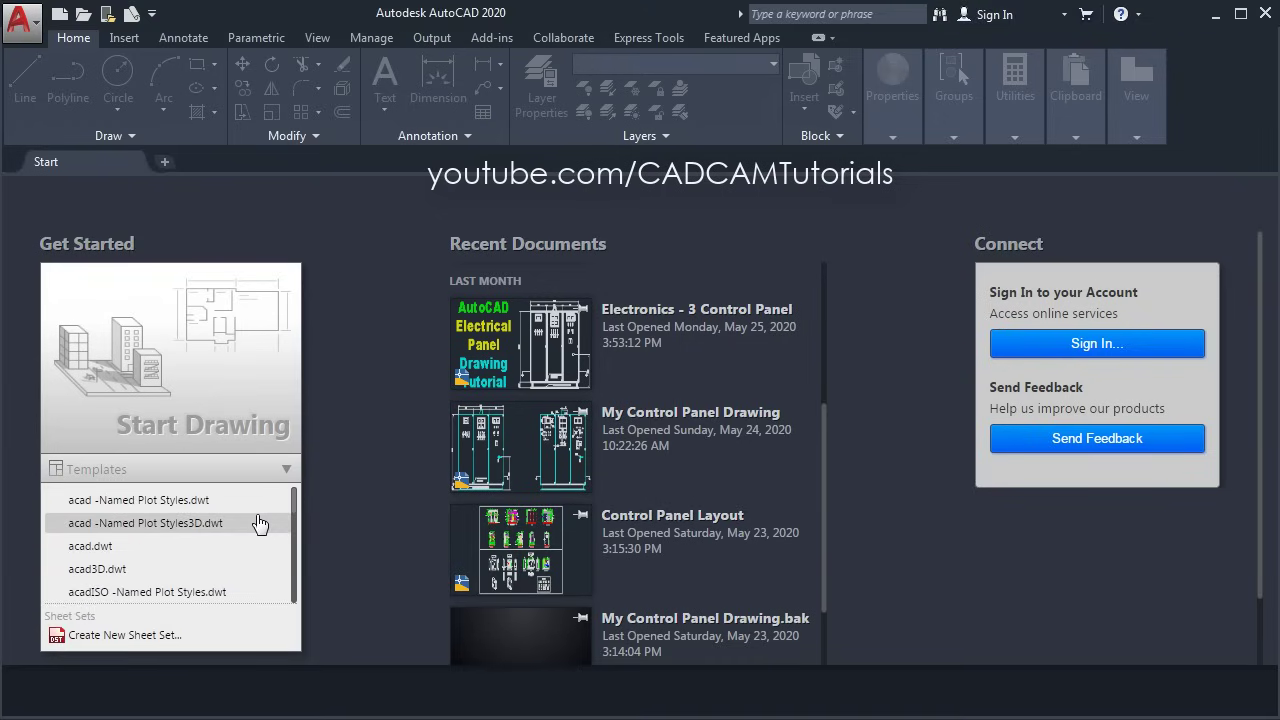
scroll(259, 523, "down", 2)
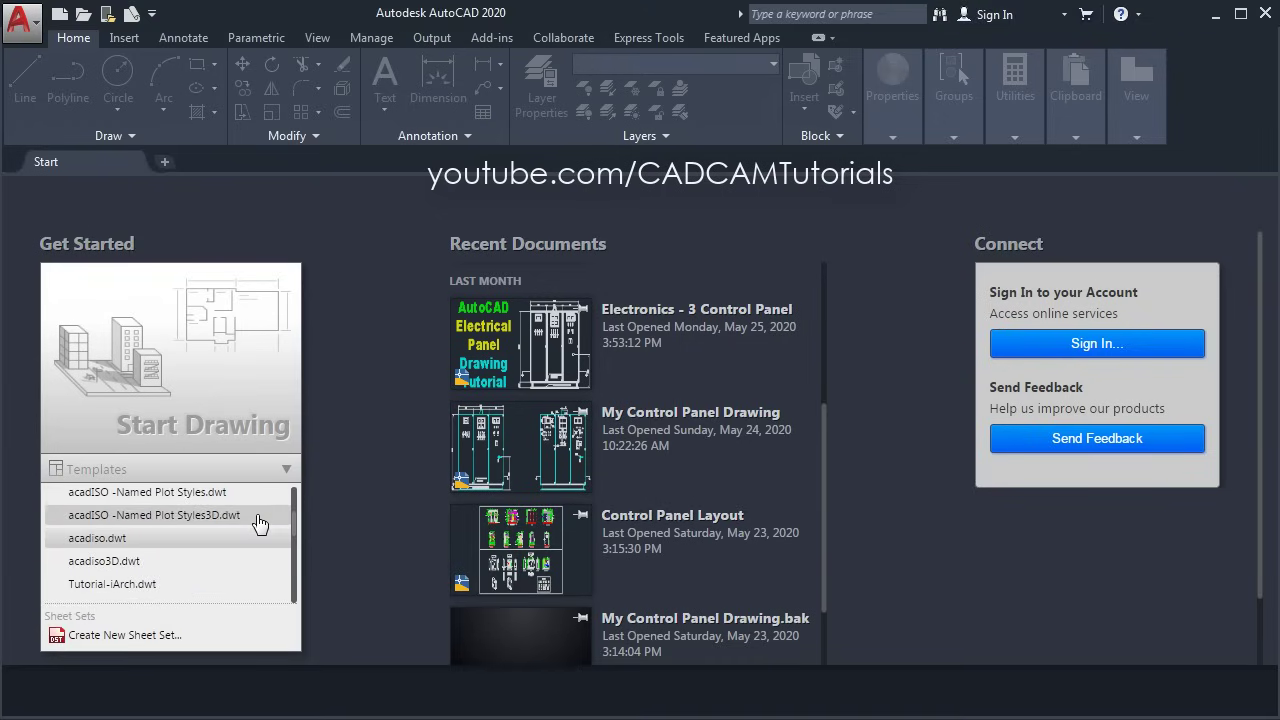
left_click(133, 545)
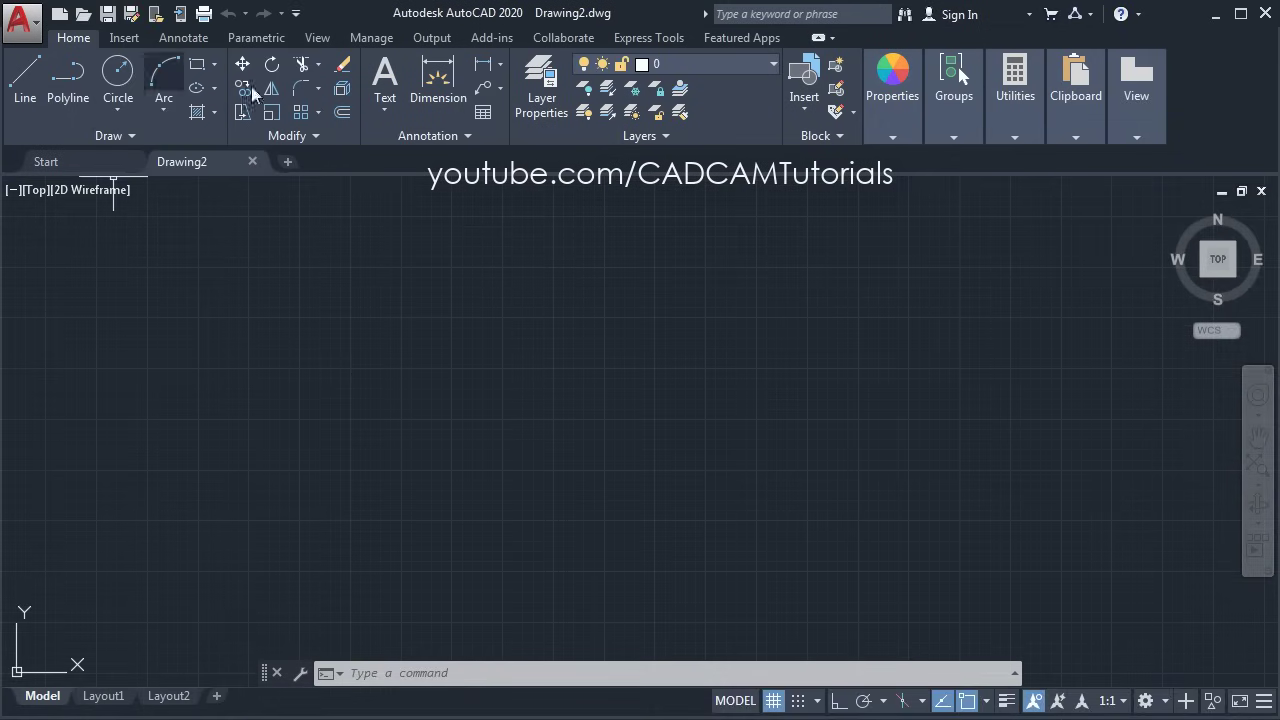
Switch to the 3D Modeling workspace and set the view to SE Isometric
left_click(1165, 704)
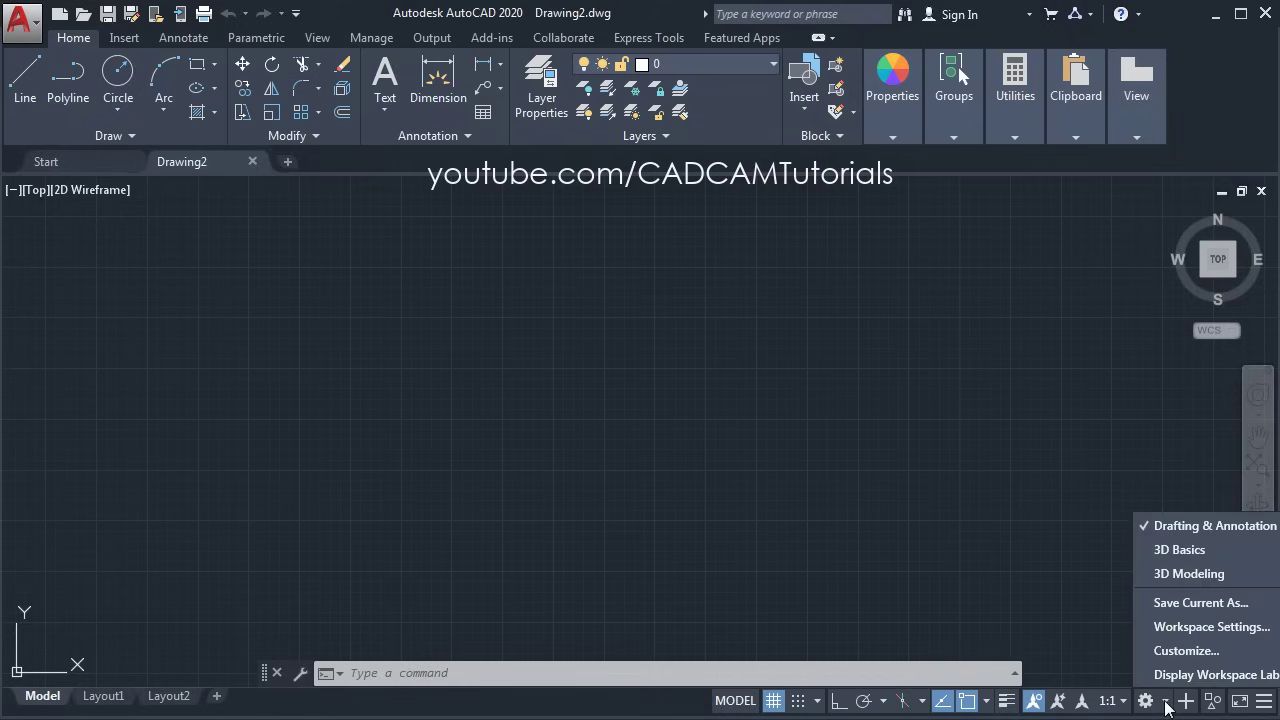
left_click(1192, 578)
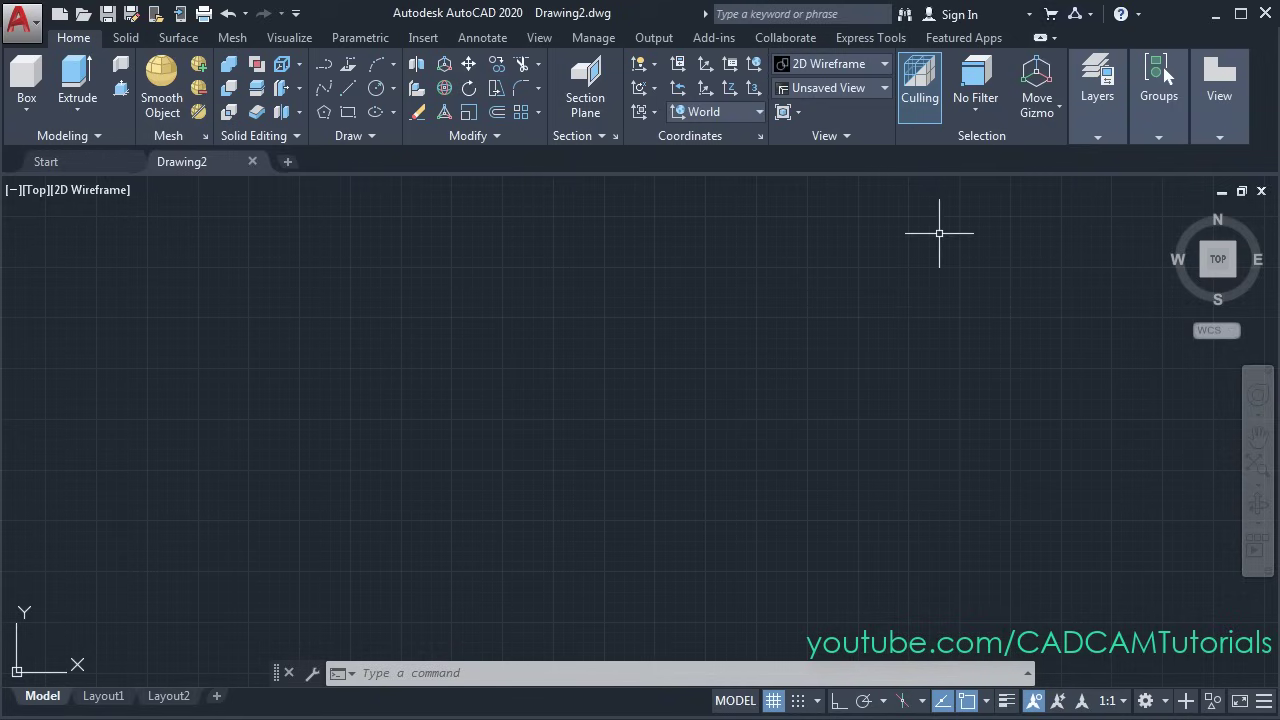
left_click(844, 89)
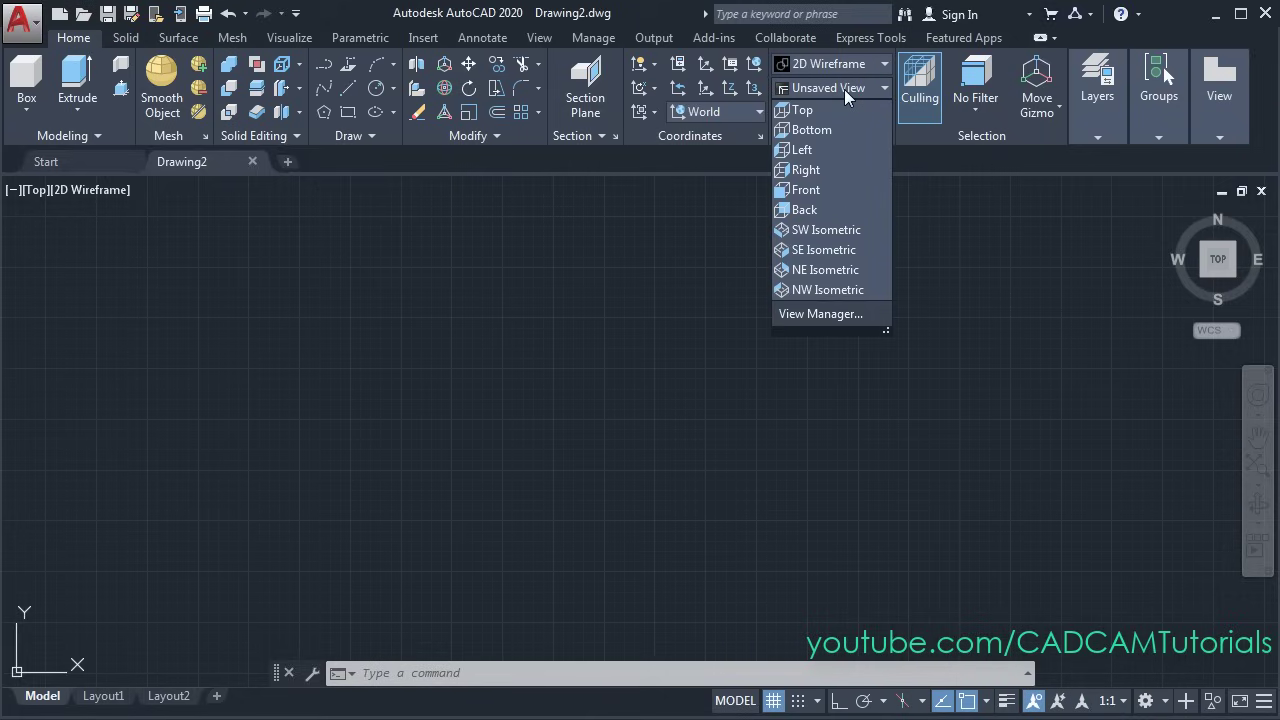
left_click(823, 250)
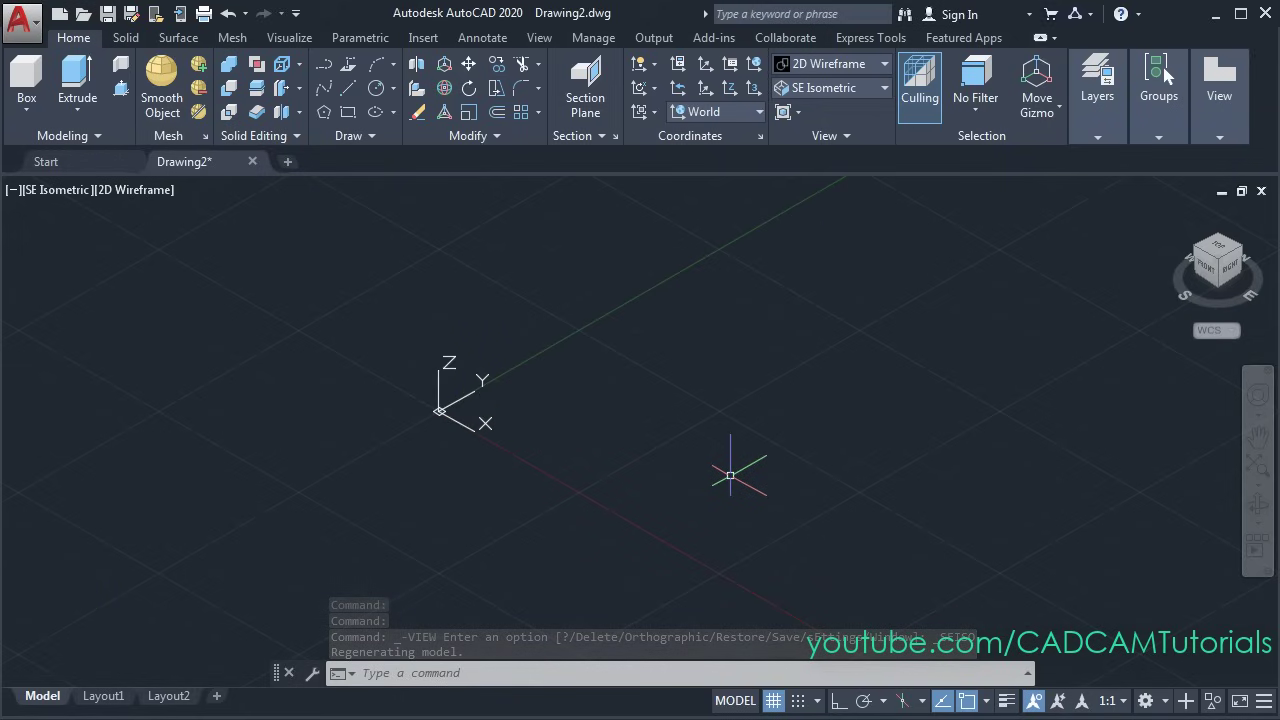
Run UCSICON and choose Noorigin so the UCS icon leaves the origin
type("UCSICON")
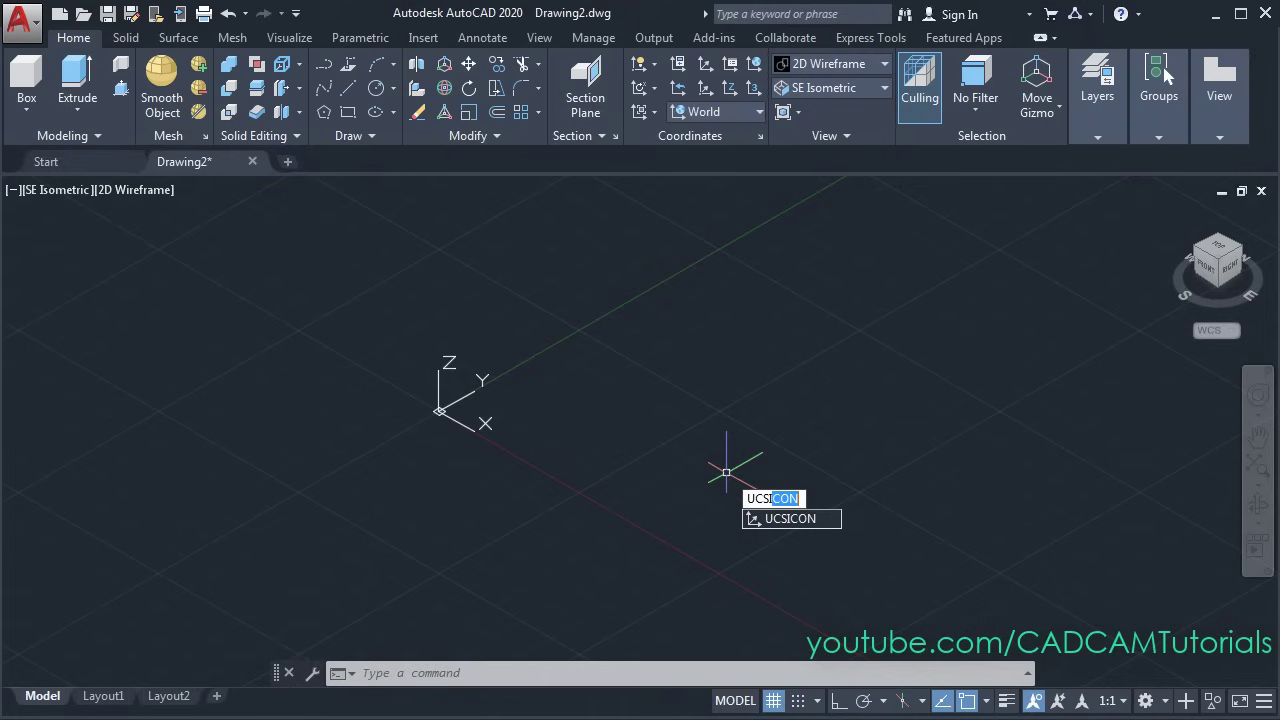
key("Return")
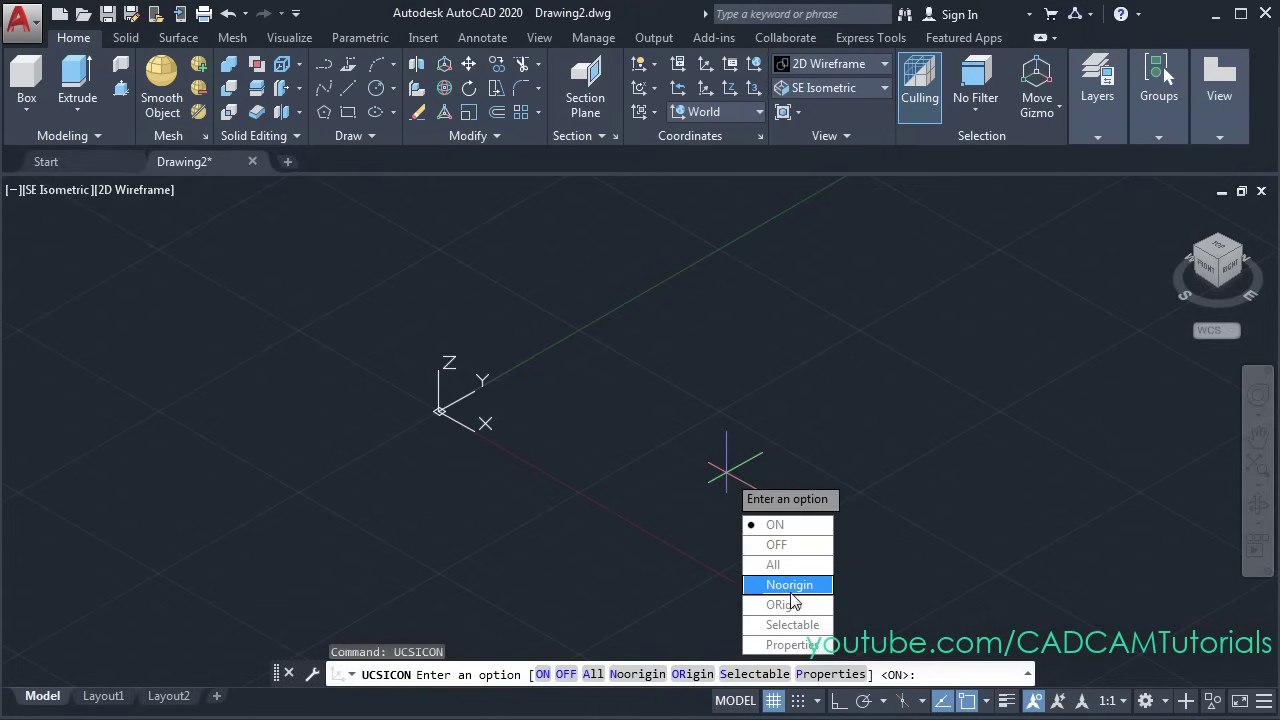
left_click(791, 591)
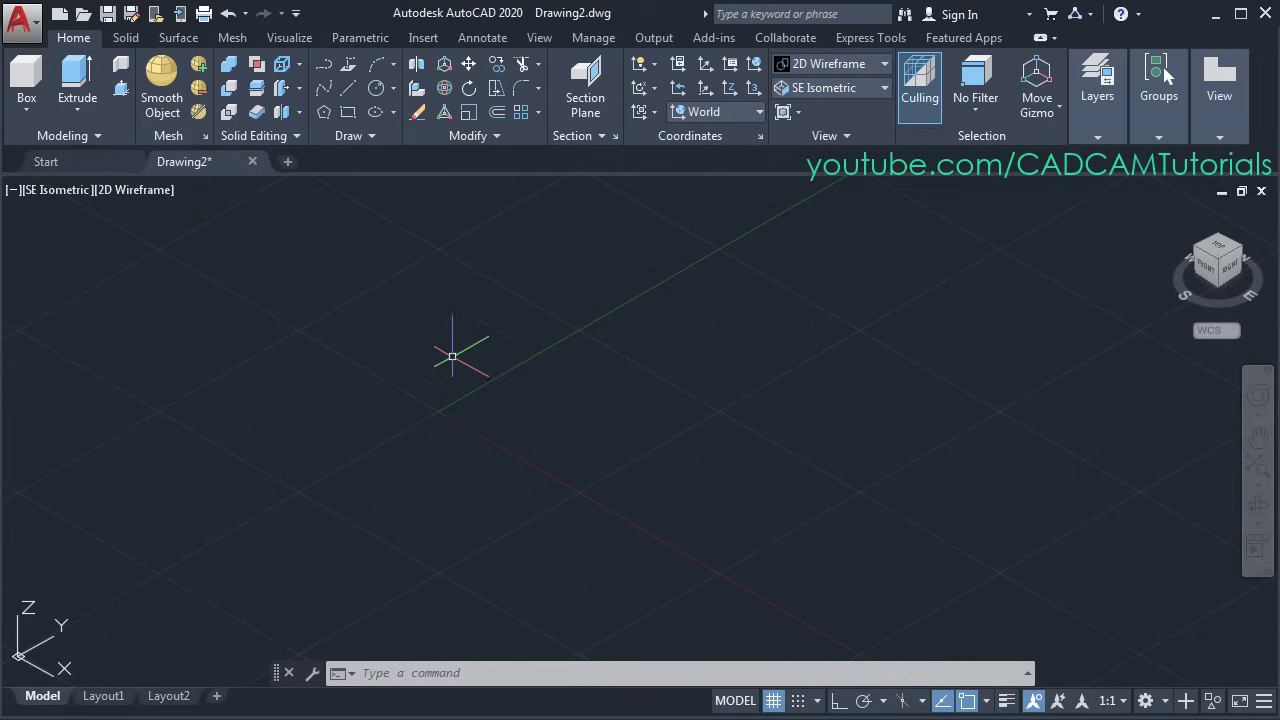
With Ortho on, draw a closed four-line outline, first side 300, ending back at the start point
left_click(352, 93)
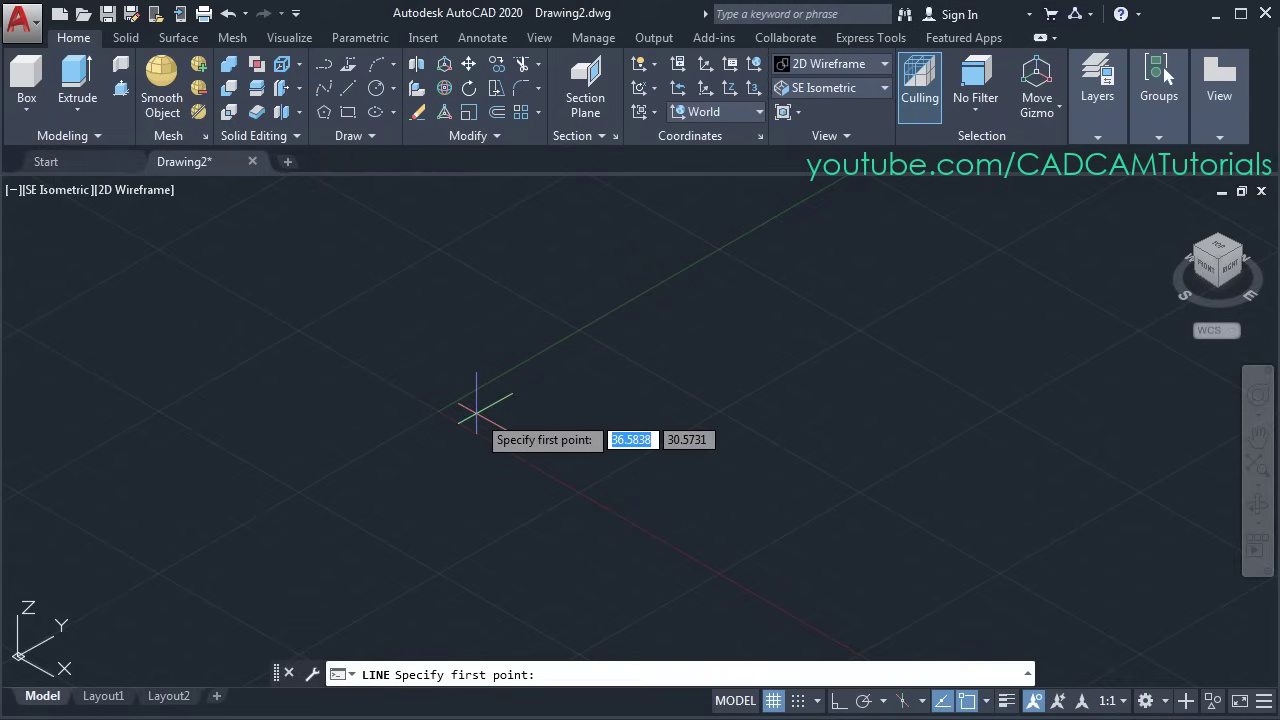
left_click(405, 419)
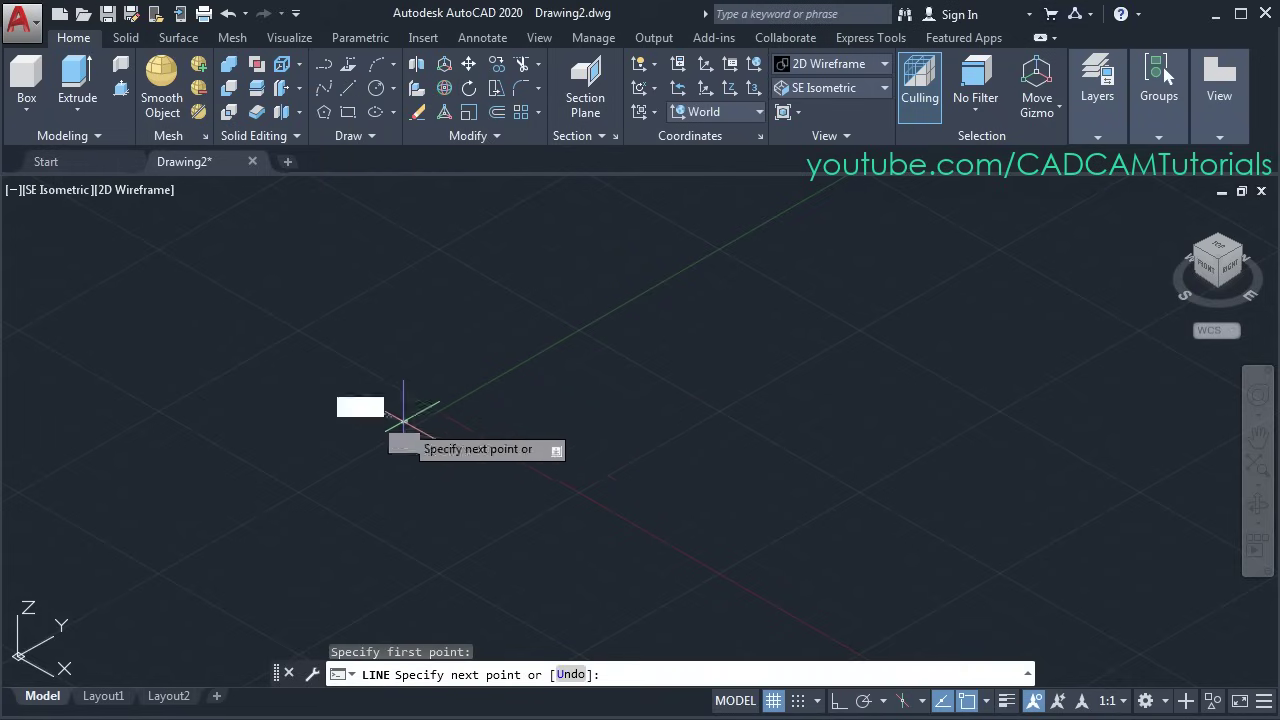
left_click(838, 702)
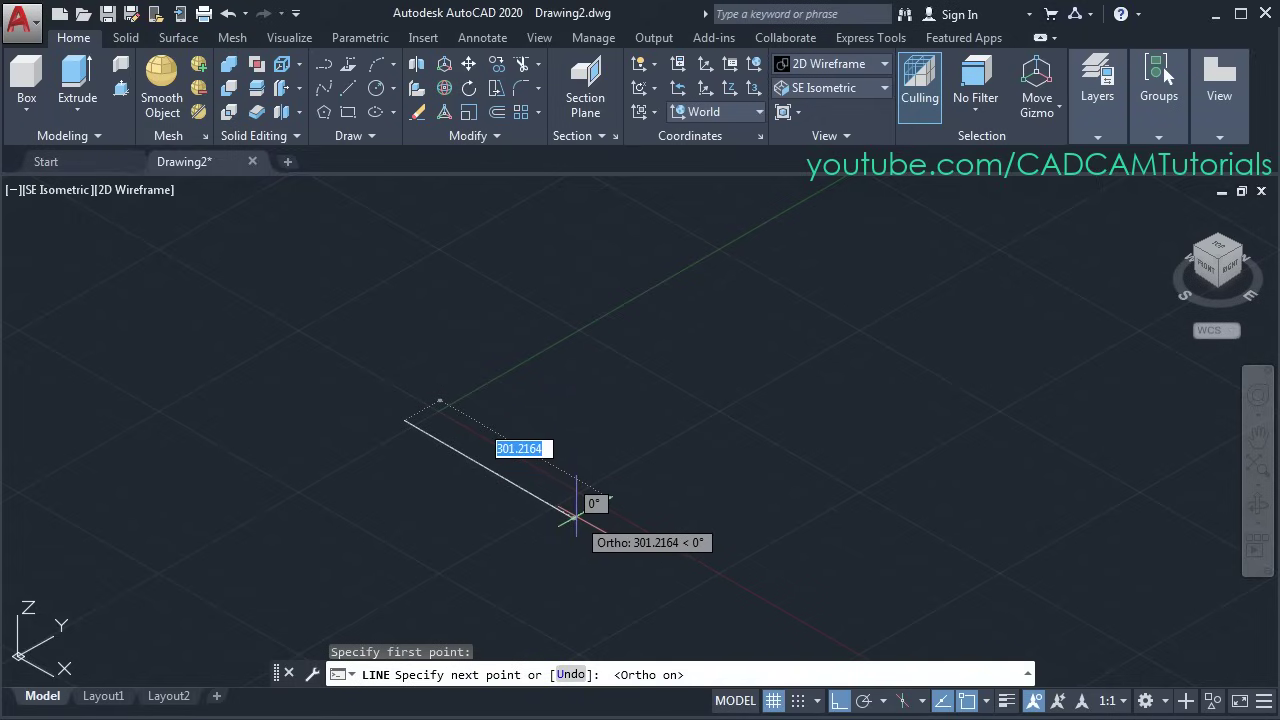
type("3")
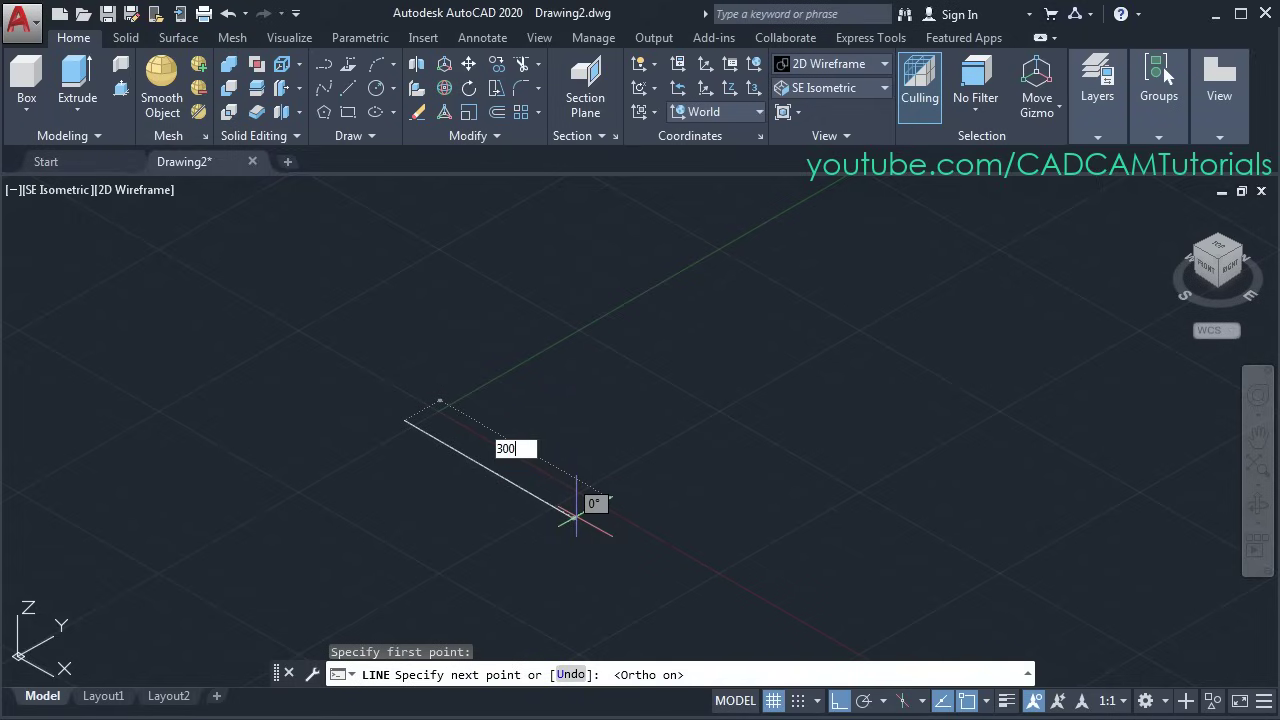
type("00")
key("Return")
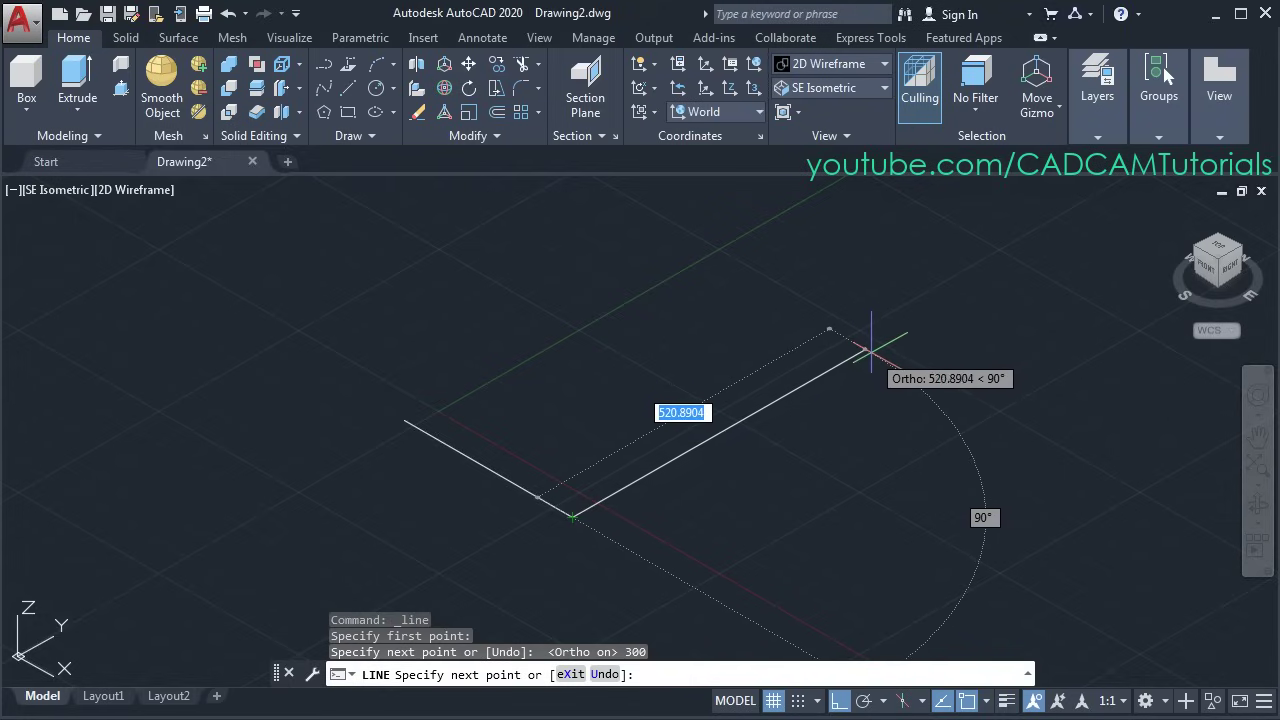
left_click(866, 350)
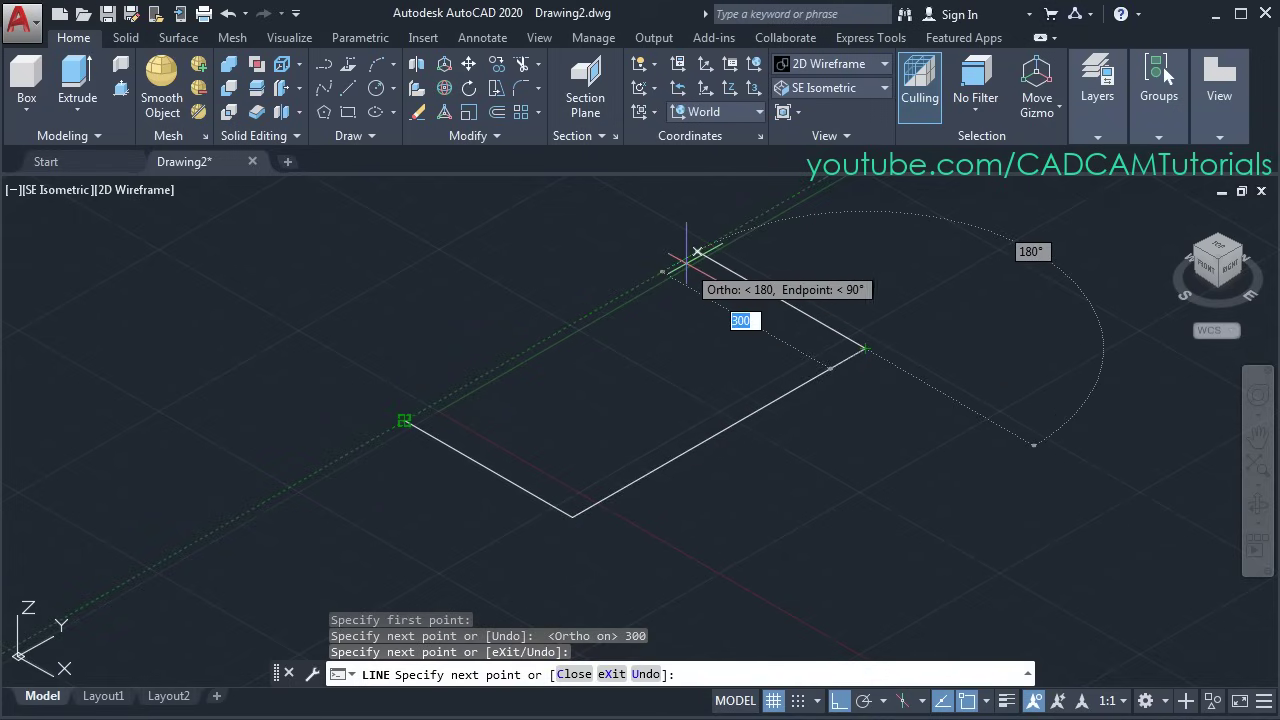
left_click(698, 254)
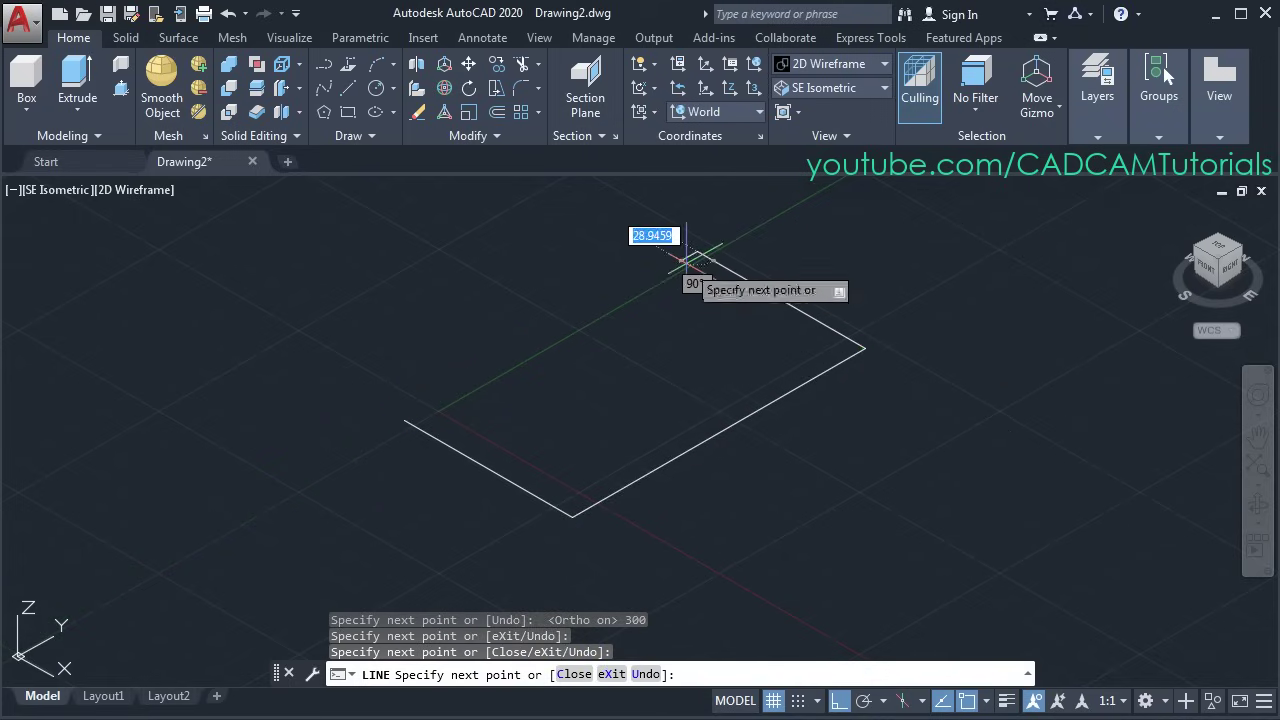
left_click(405, 420)
key("Return")
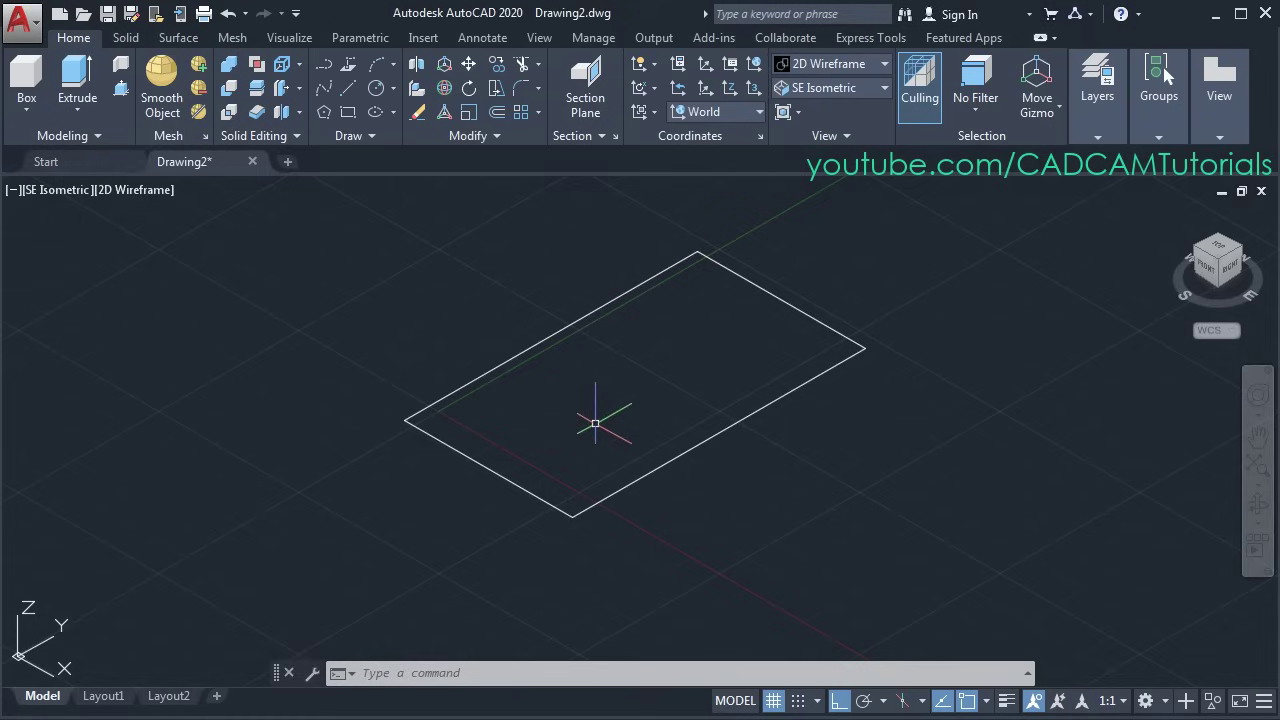
Presspull the rectangle's interior up 75 units into a box solid
left_click(120, 92)
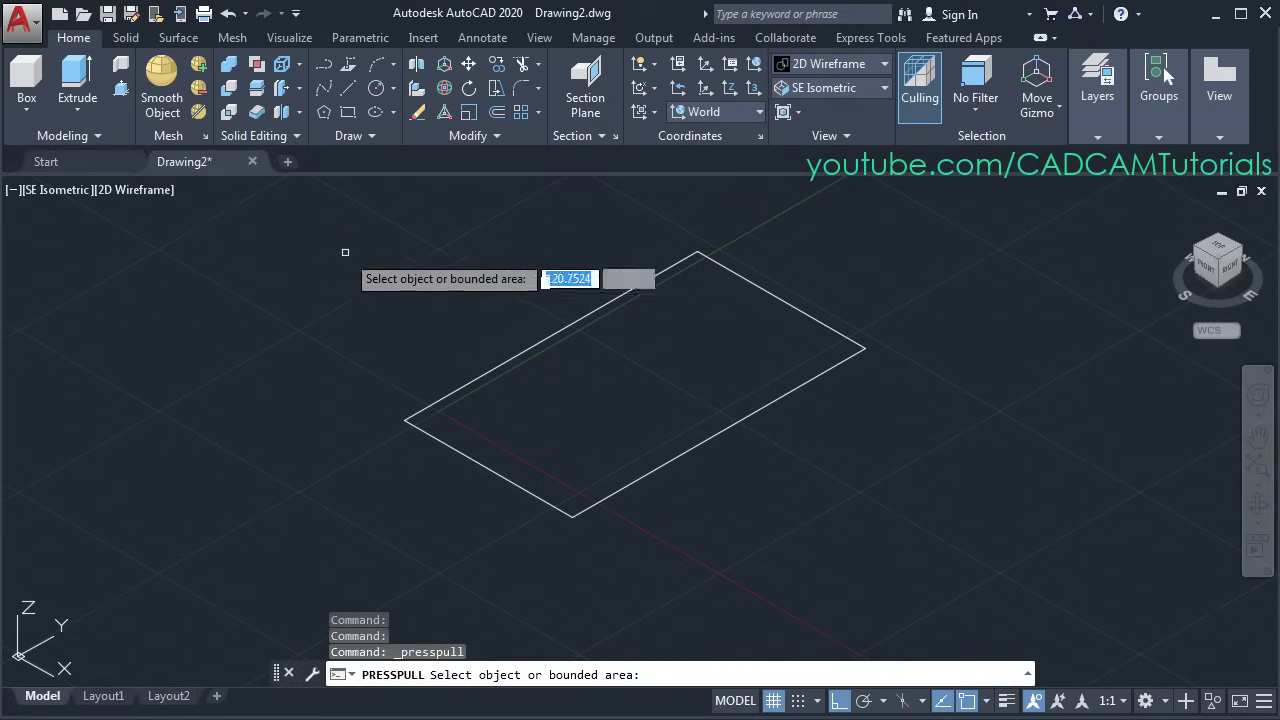
left_click(590, 397)
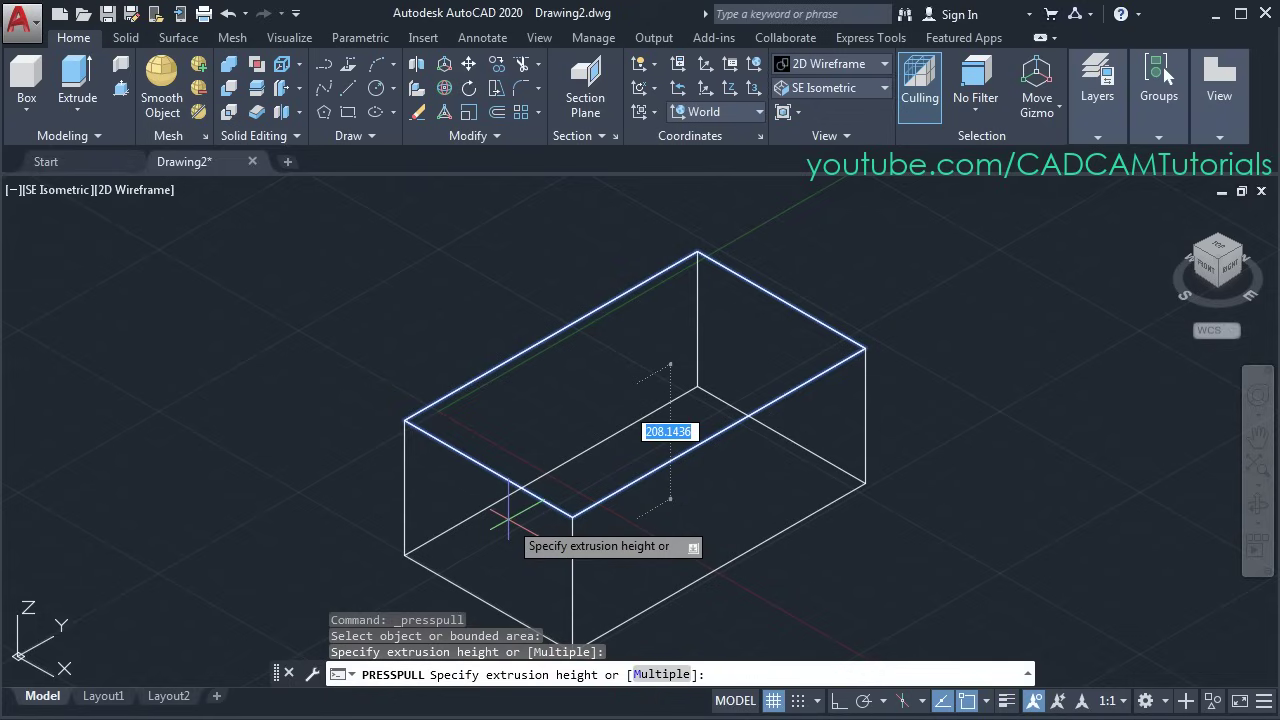
type("7")
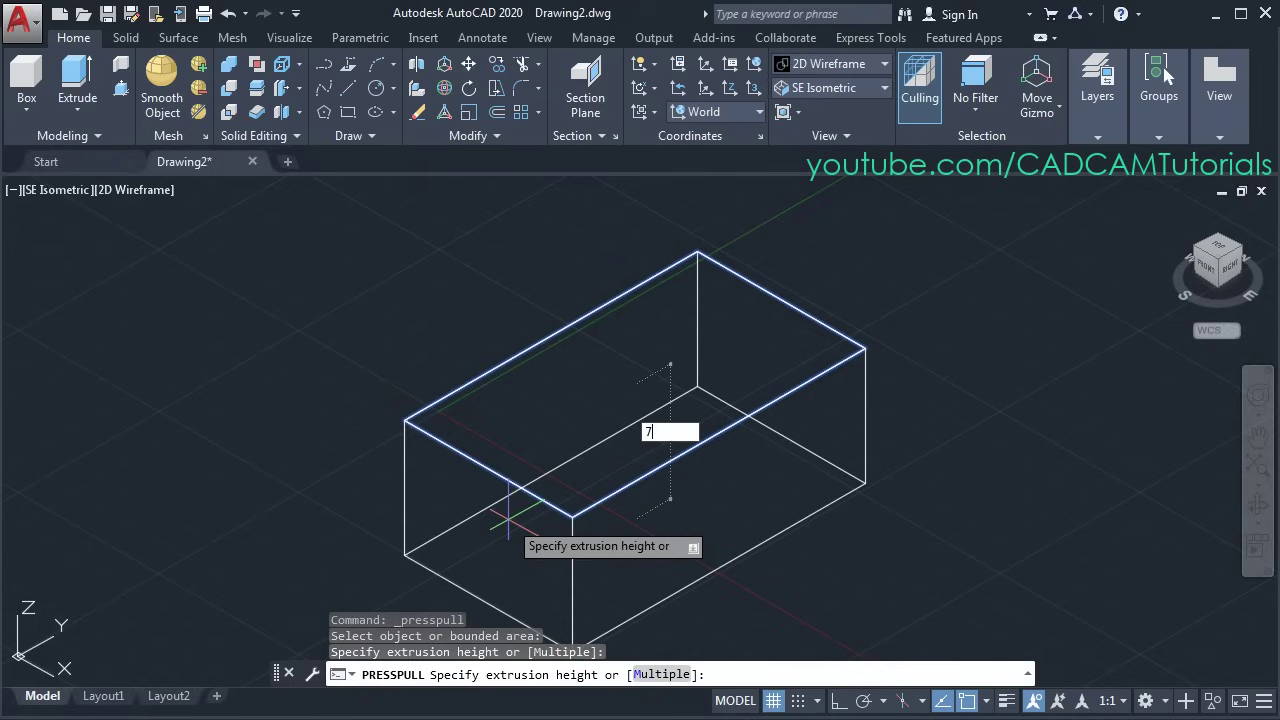
type("5")
key("Return")
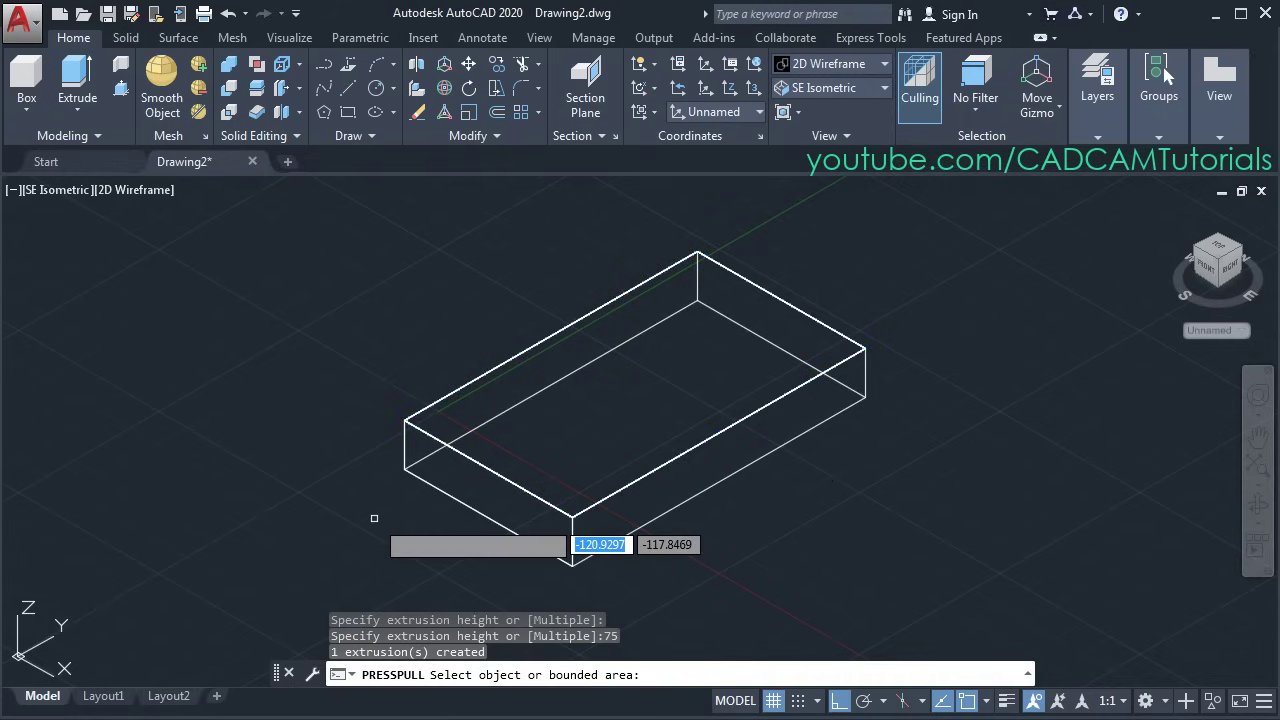
key("Return")
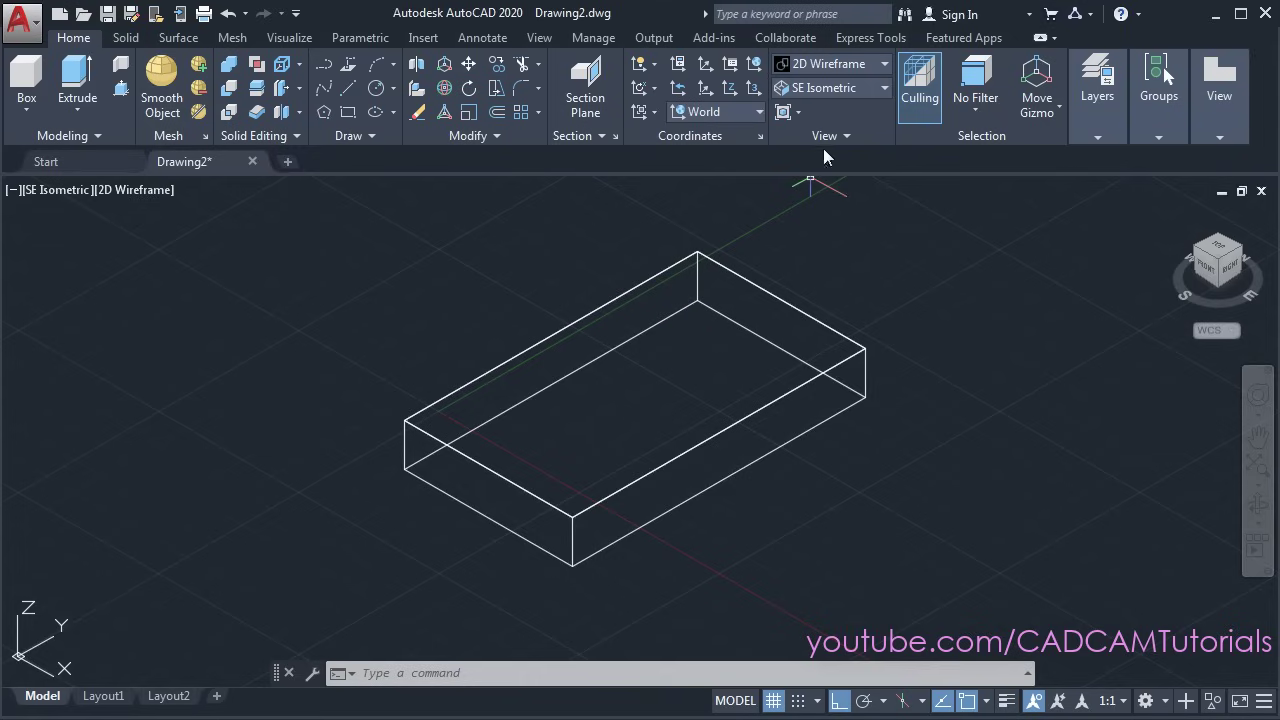
Switch the visual style to Shaded with edges
left_click(844, 66)
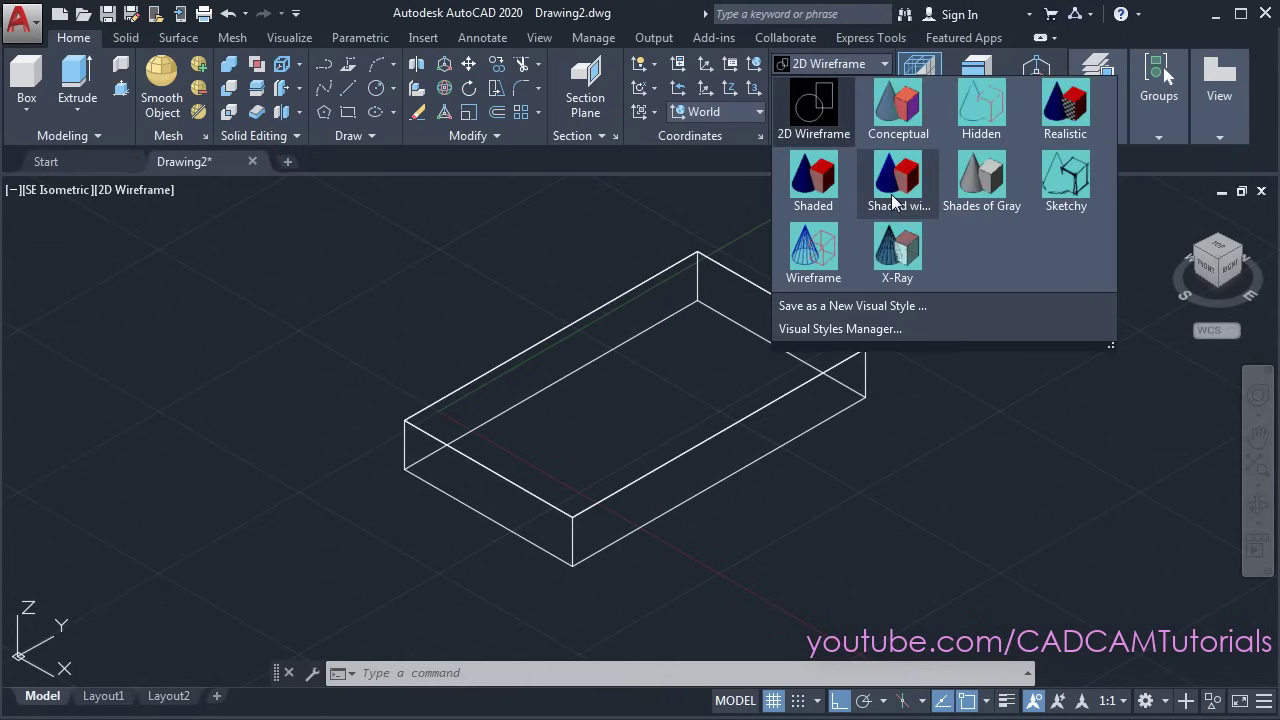
left_click(893, 200)
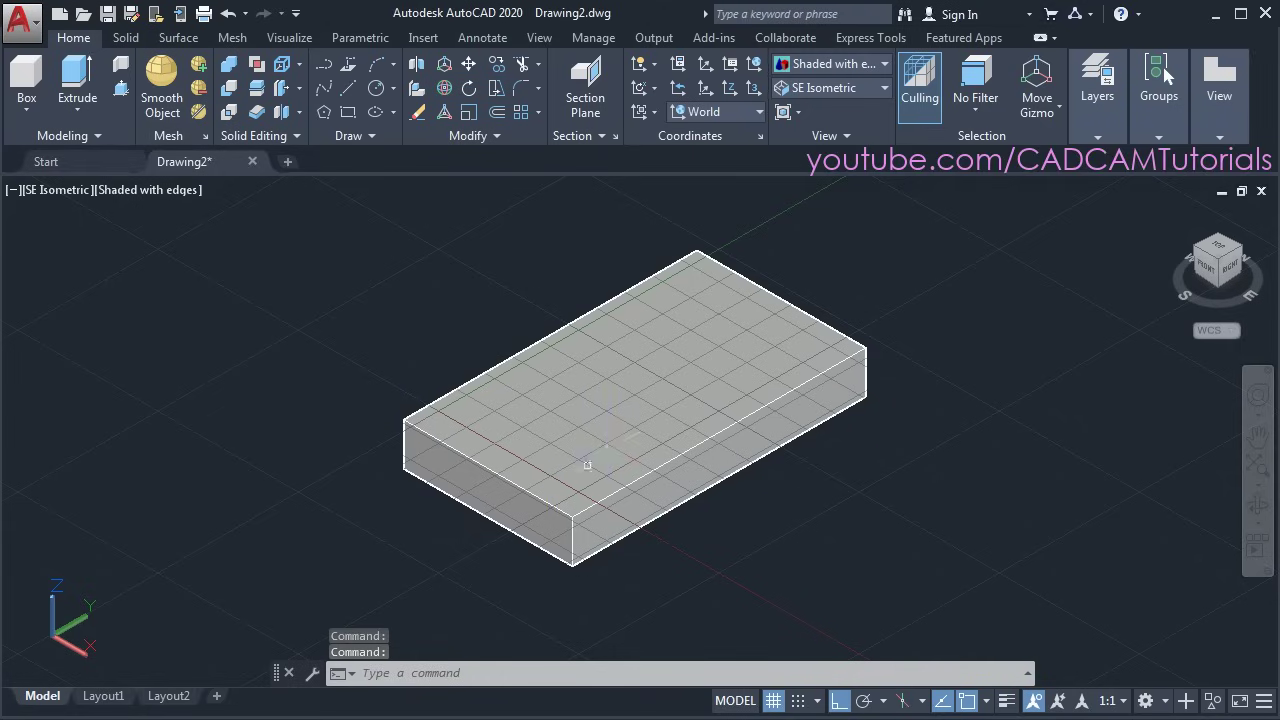
left_click(615, 422)
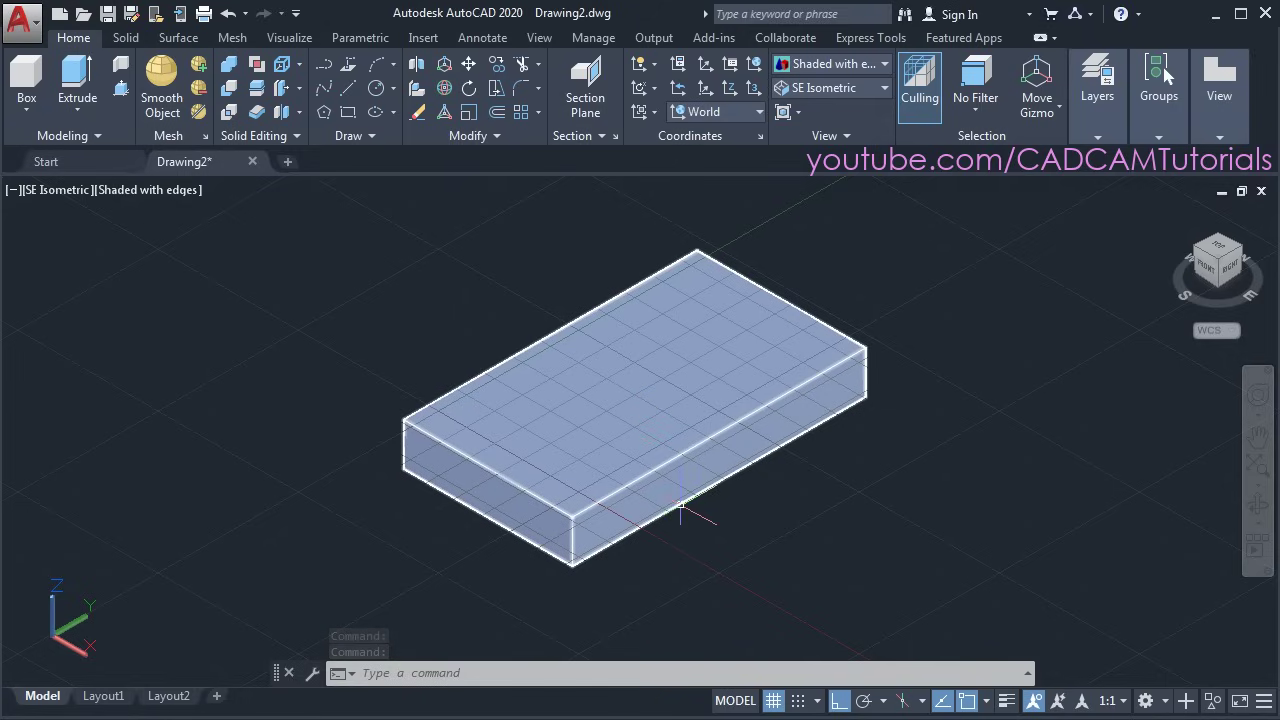
key("Escape")
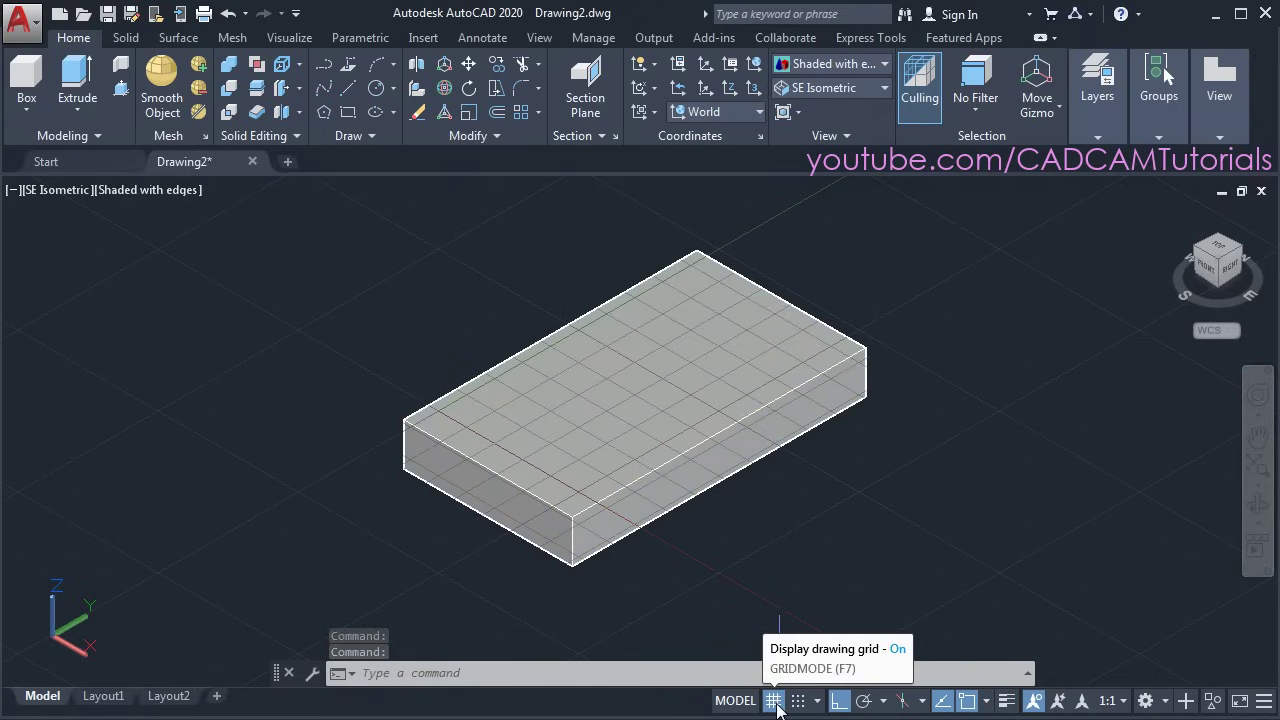
Turn off the drawing grid
left_click(777, 703)
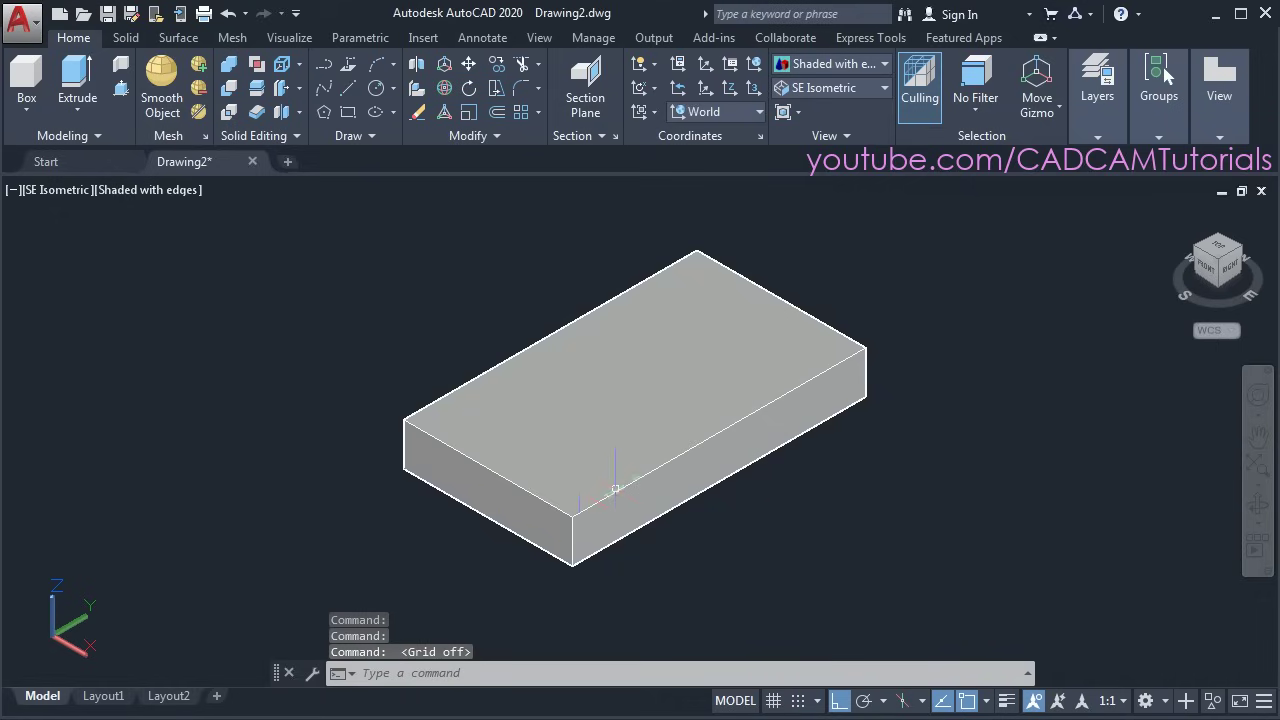
left_click(611, 467)
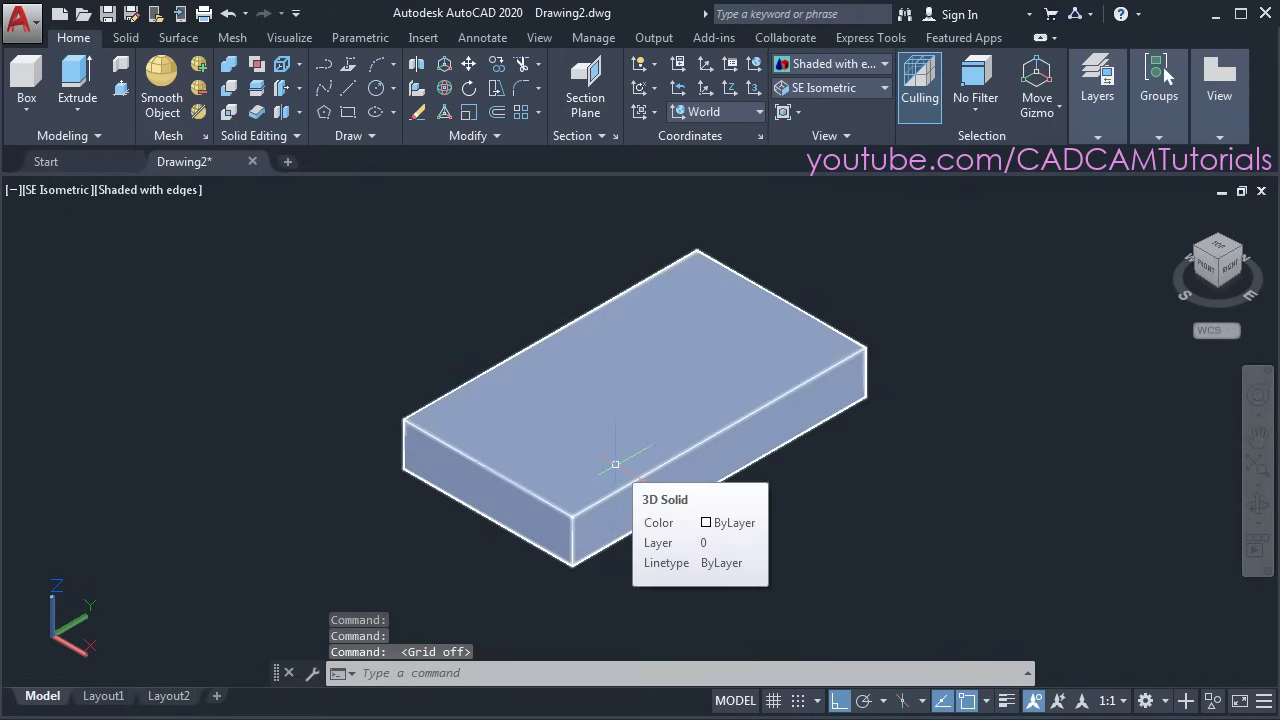
key("Escape")
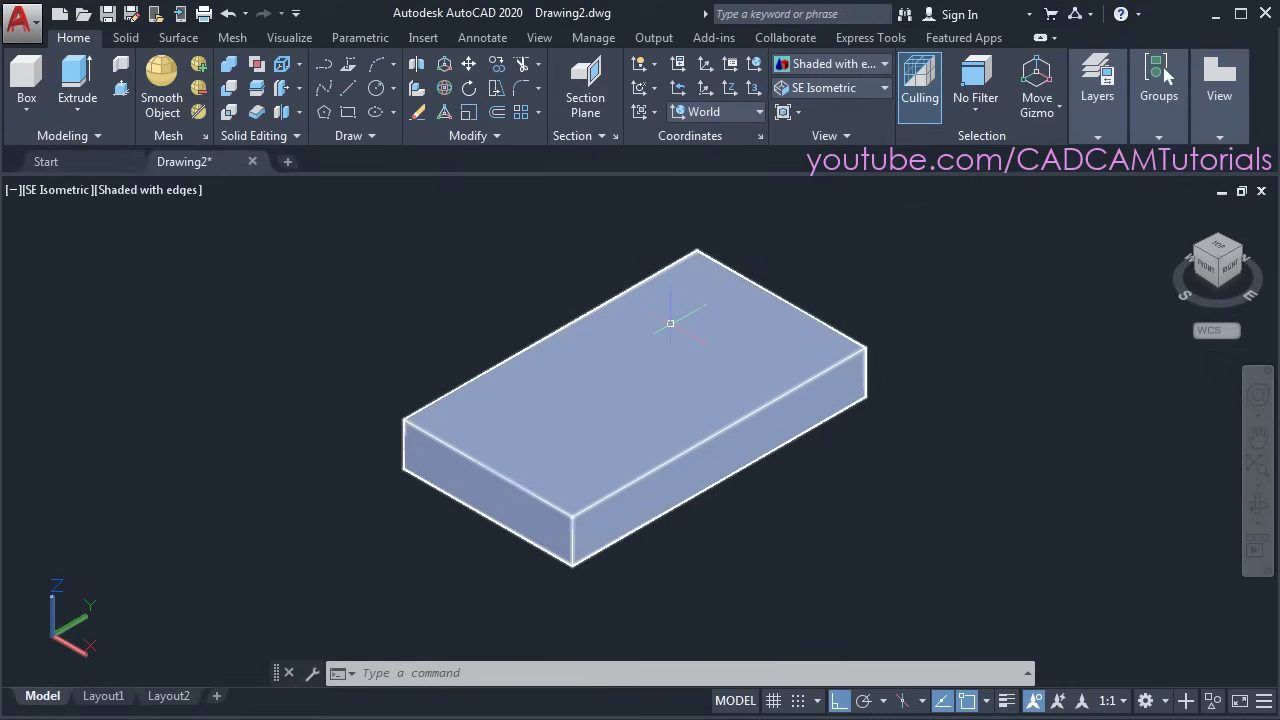
mouse_move(716, 323)
left_click(299, 66)
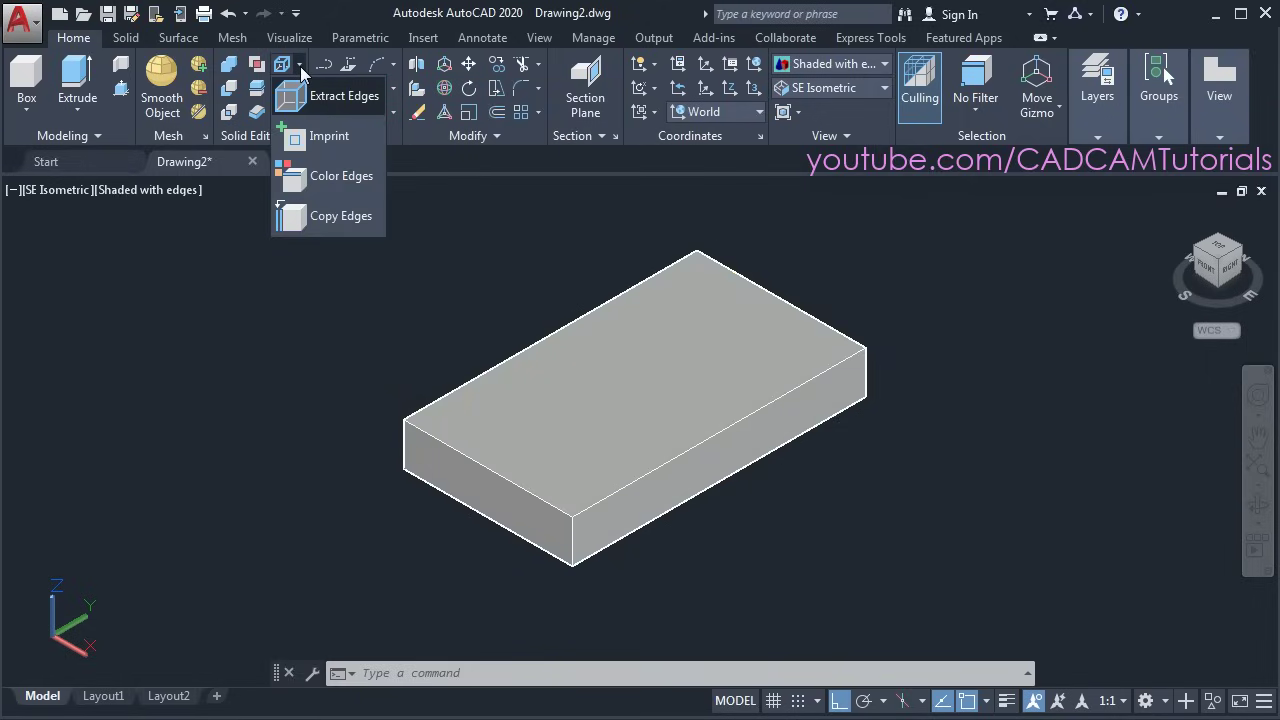
left_click(310, 222)
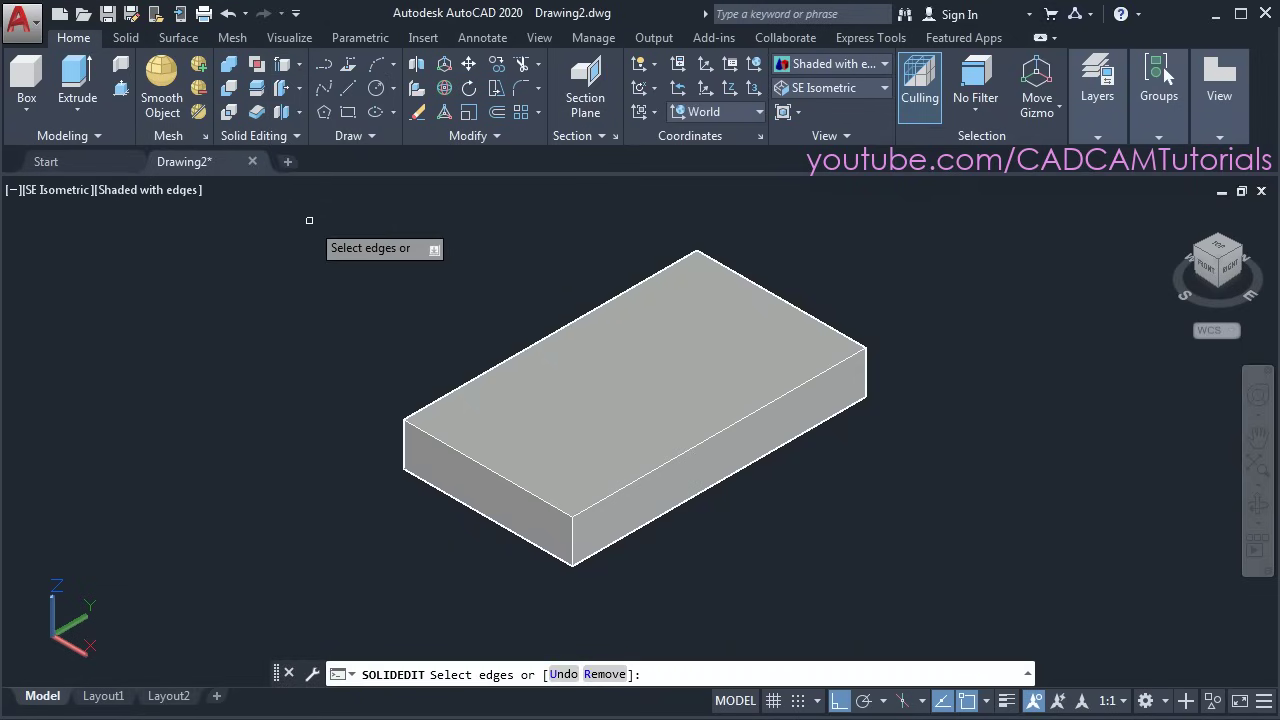
left_click(559, 329)
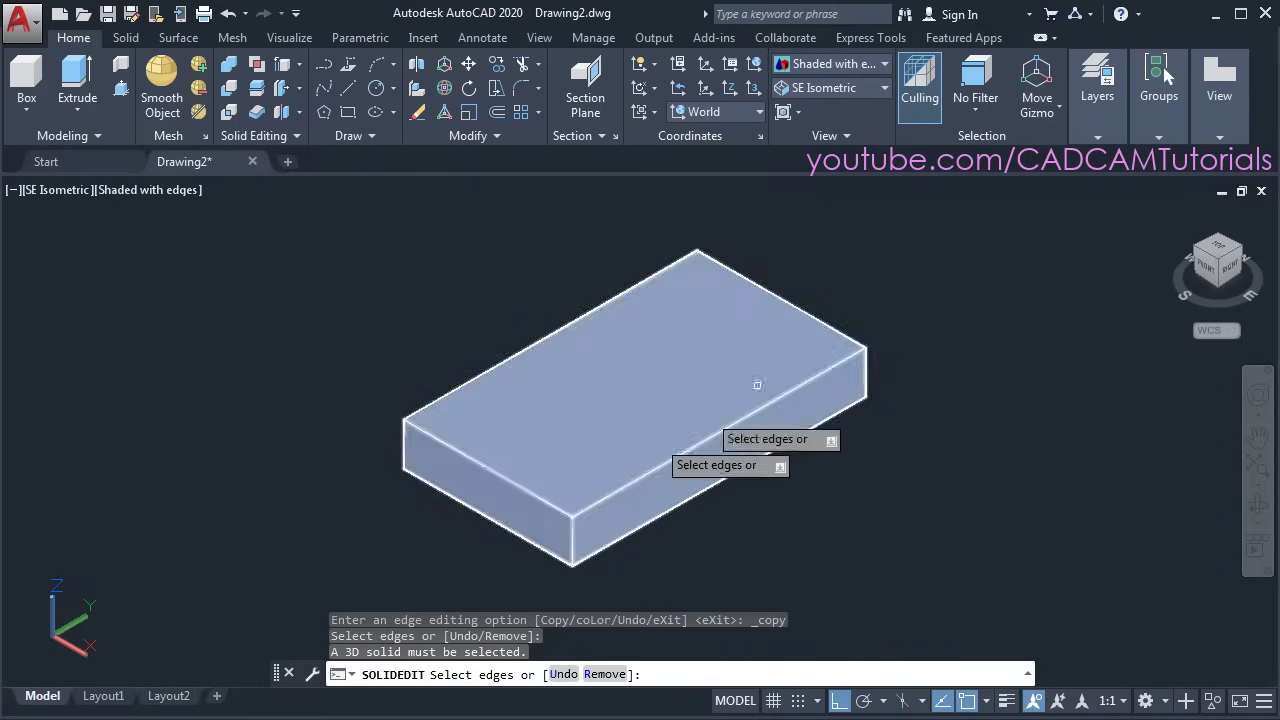
left_click(545, 336)
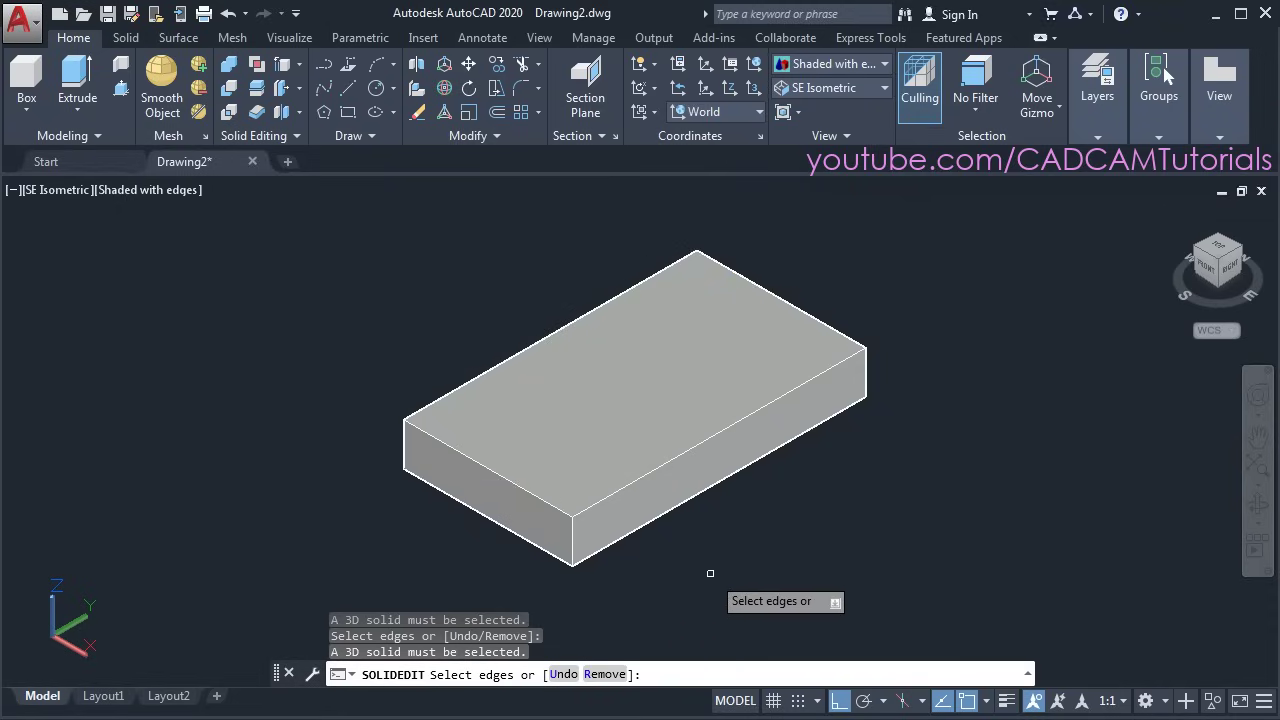
key("Escape")
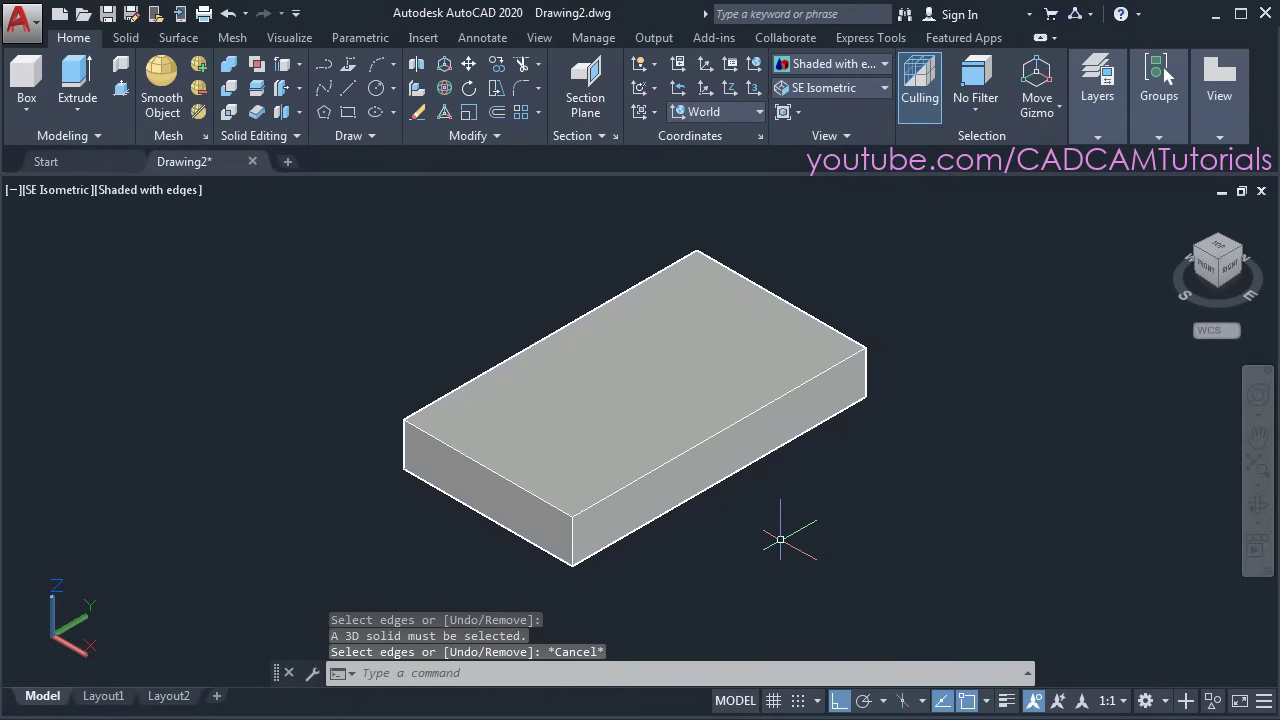
left_click(438, 453)
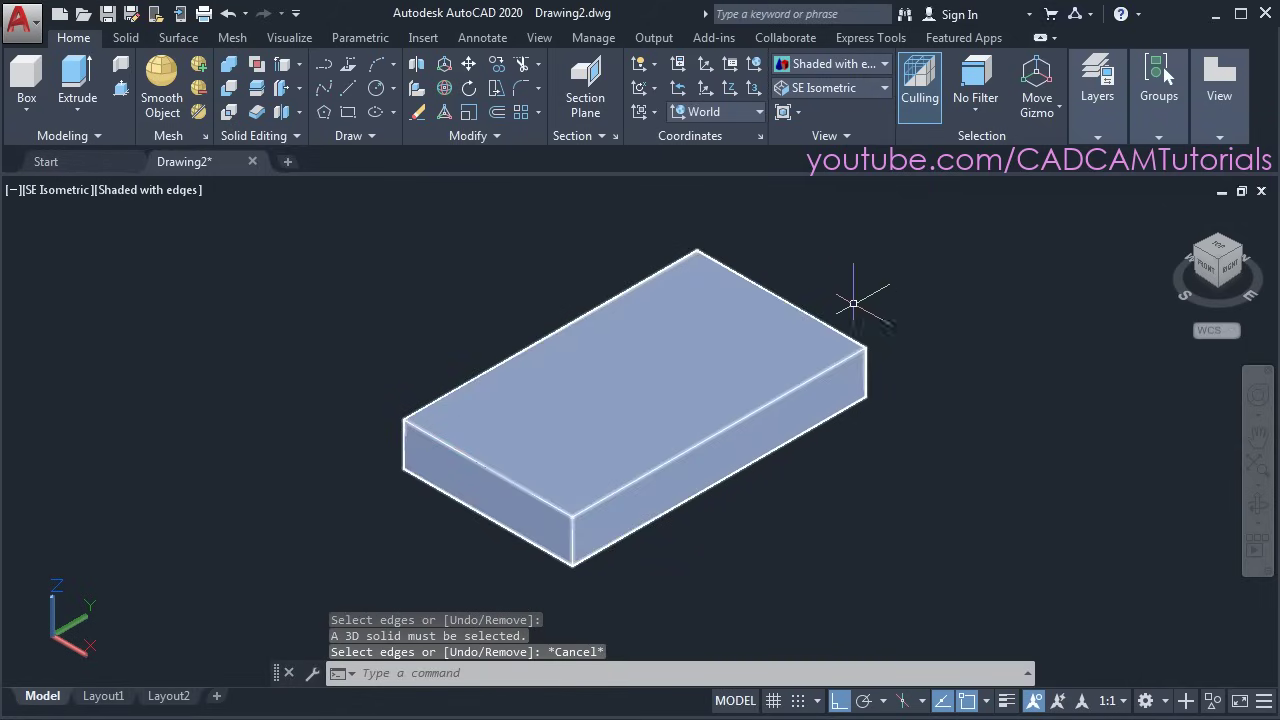
key("Escape")
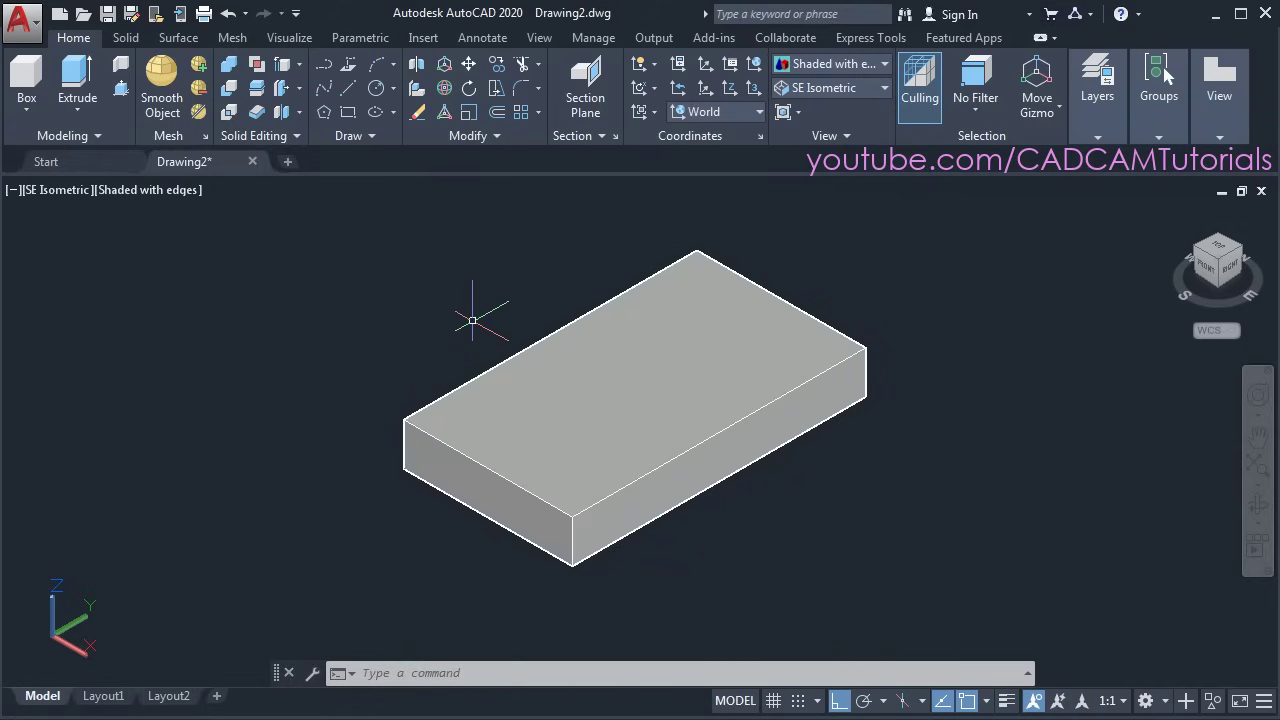
Erase the four leftover outline lines over the box, excluding the solid from the selection
type("E")
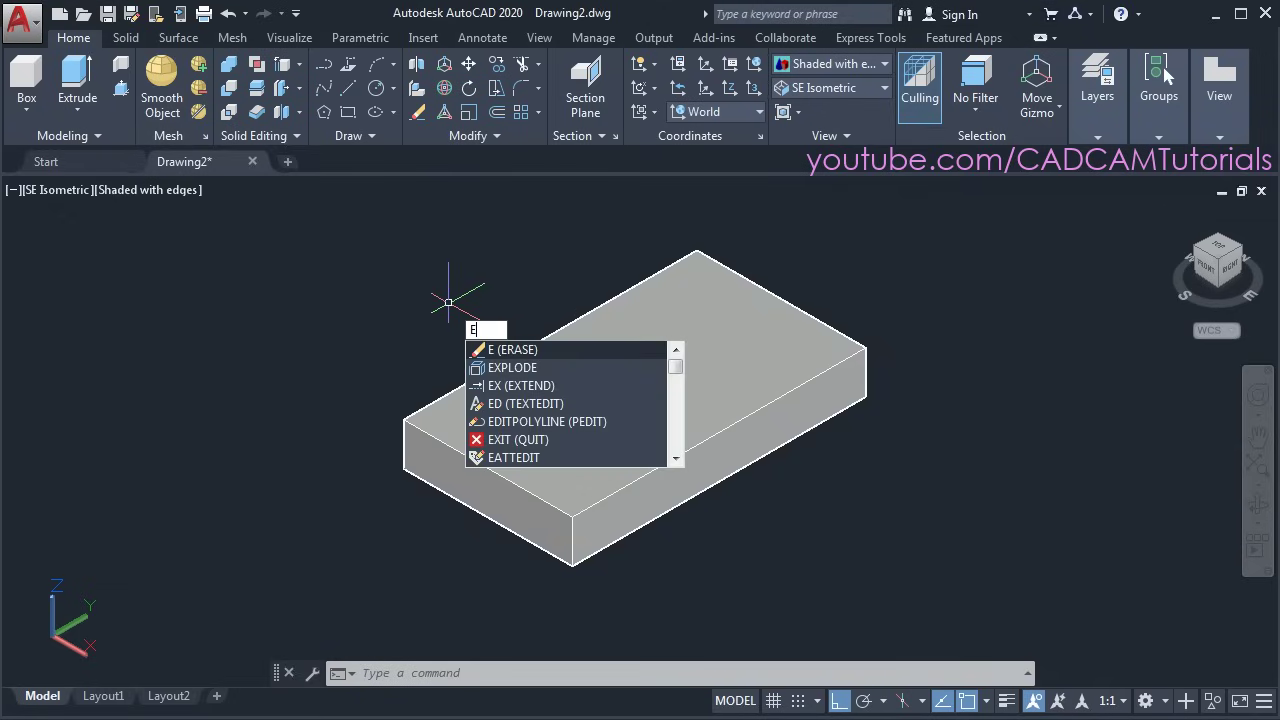
key("Return")
left_click(860, 241)
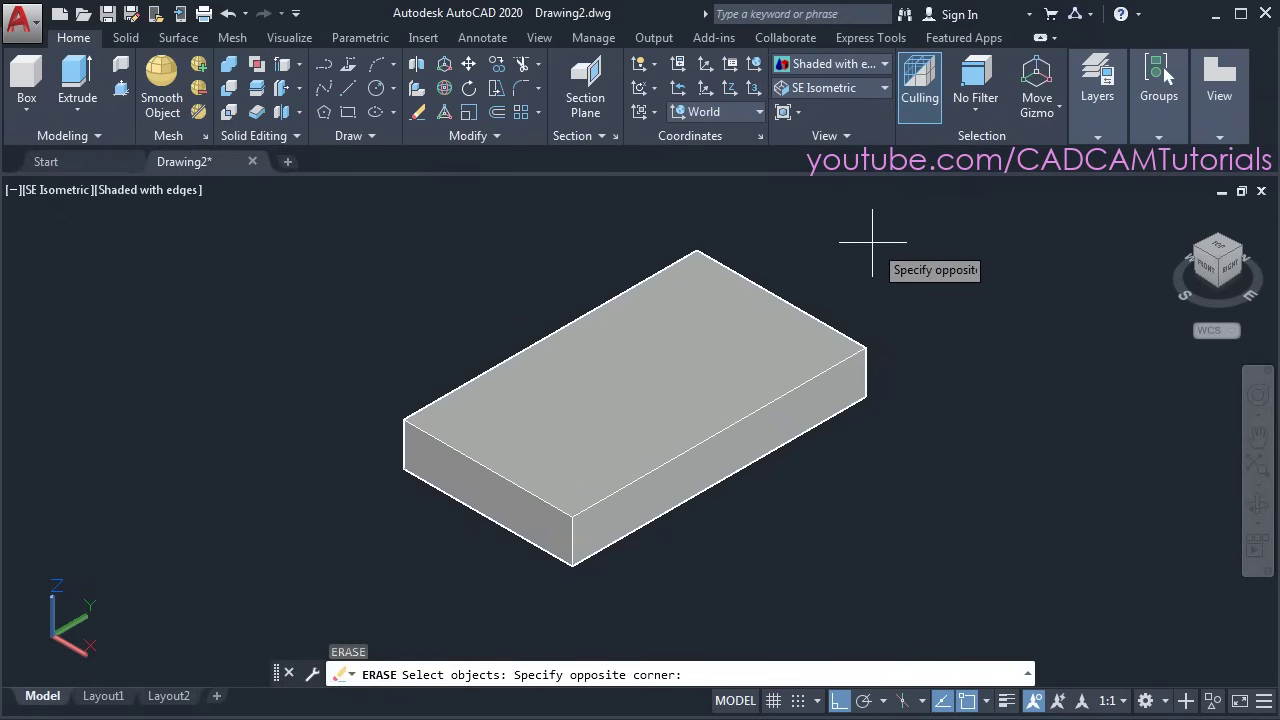
left_click(455, 553)
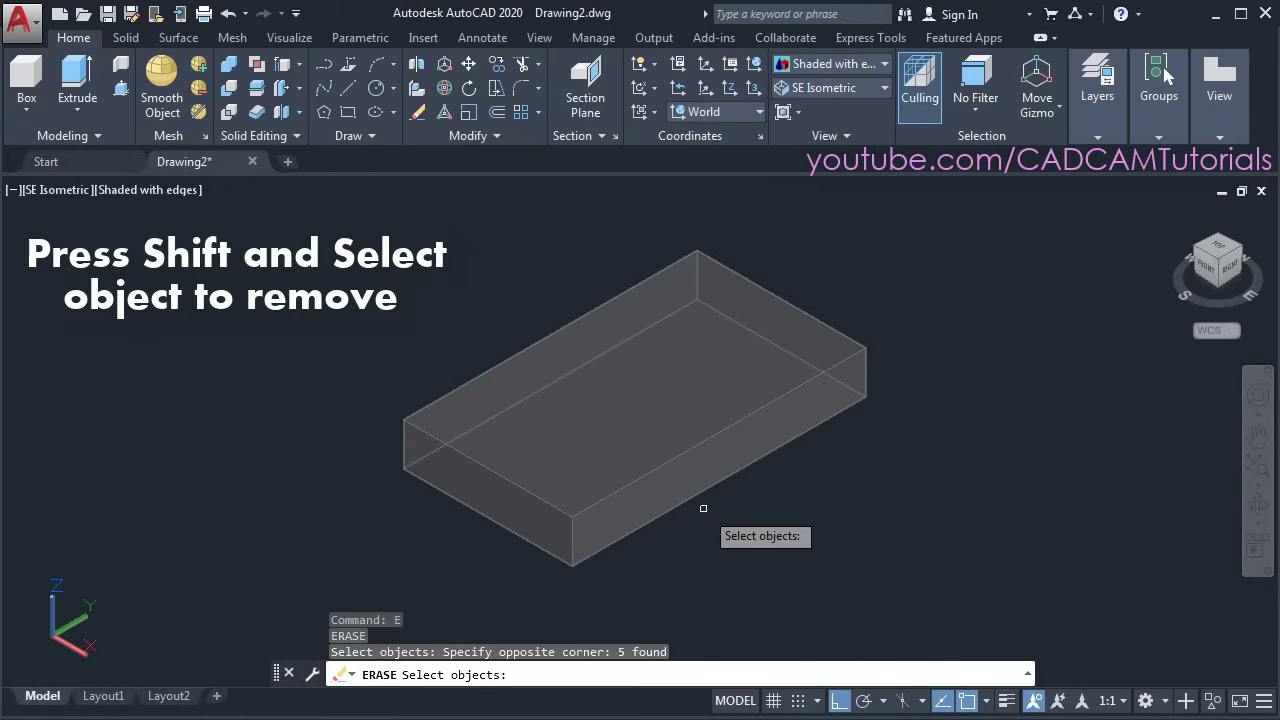
left_click(669, 497, "shift")
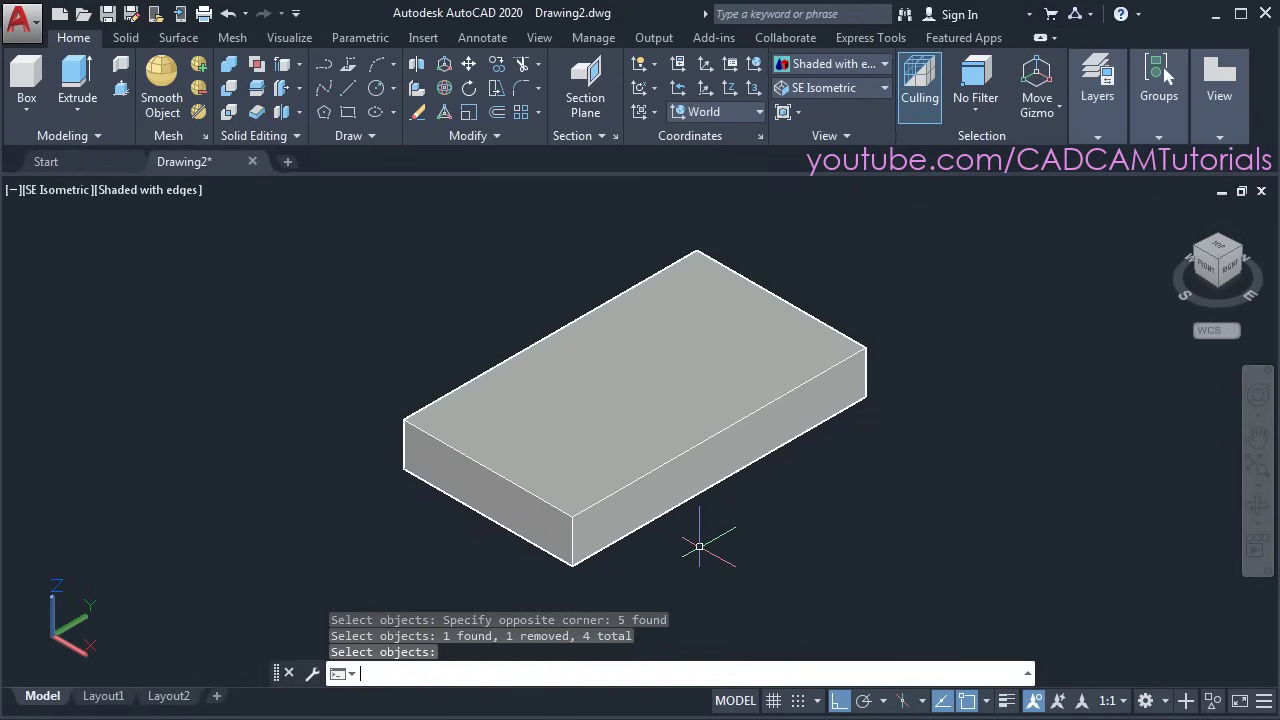
key("Return")
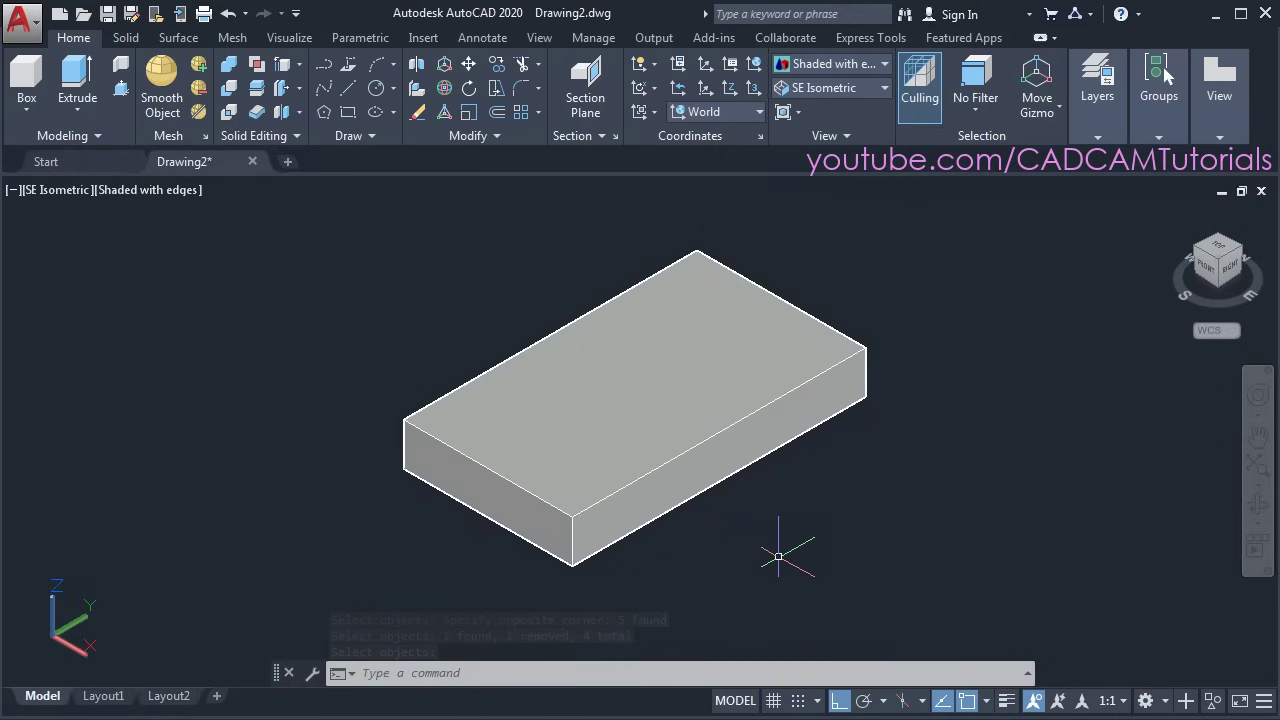
left_click(288, 66)
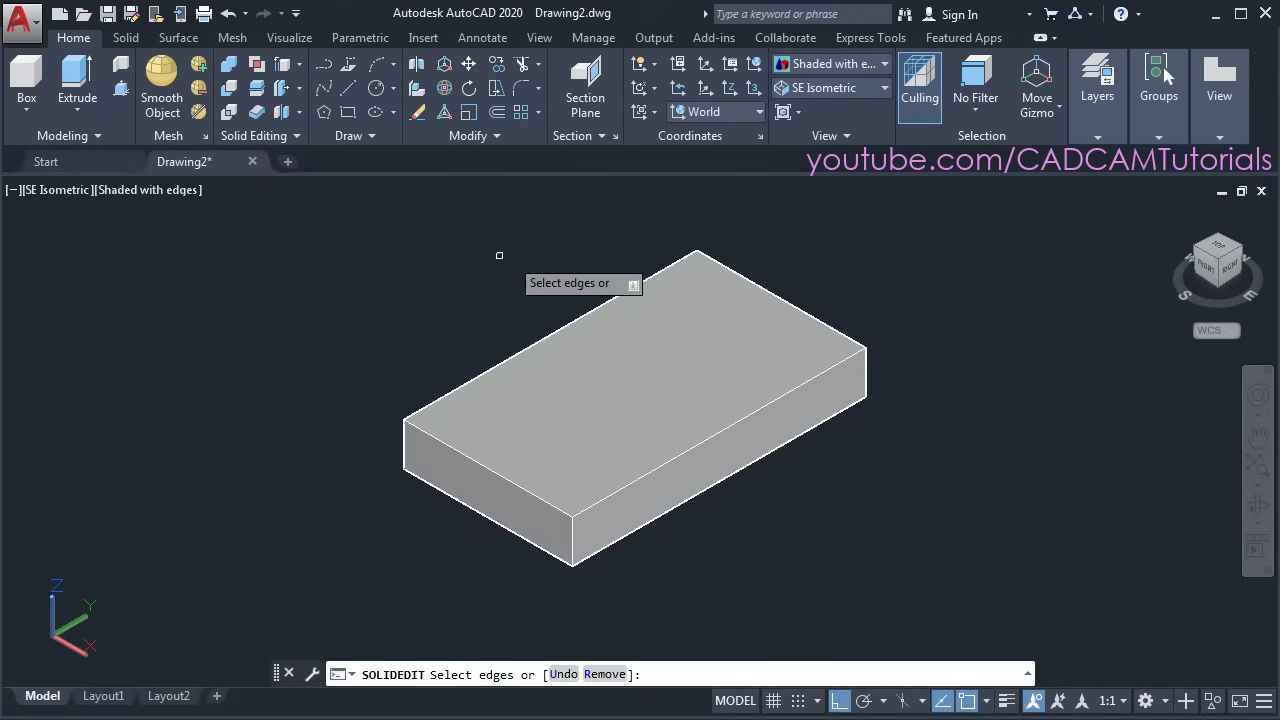
Copy the box's top-left edge 100 units inward across the top face
left_click(553, 333)
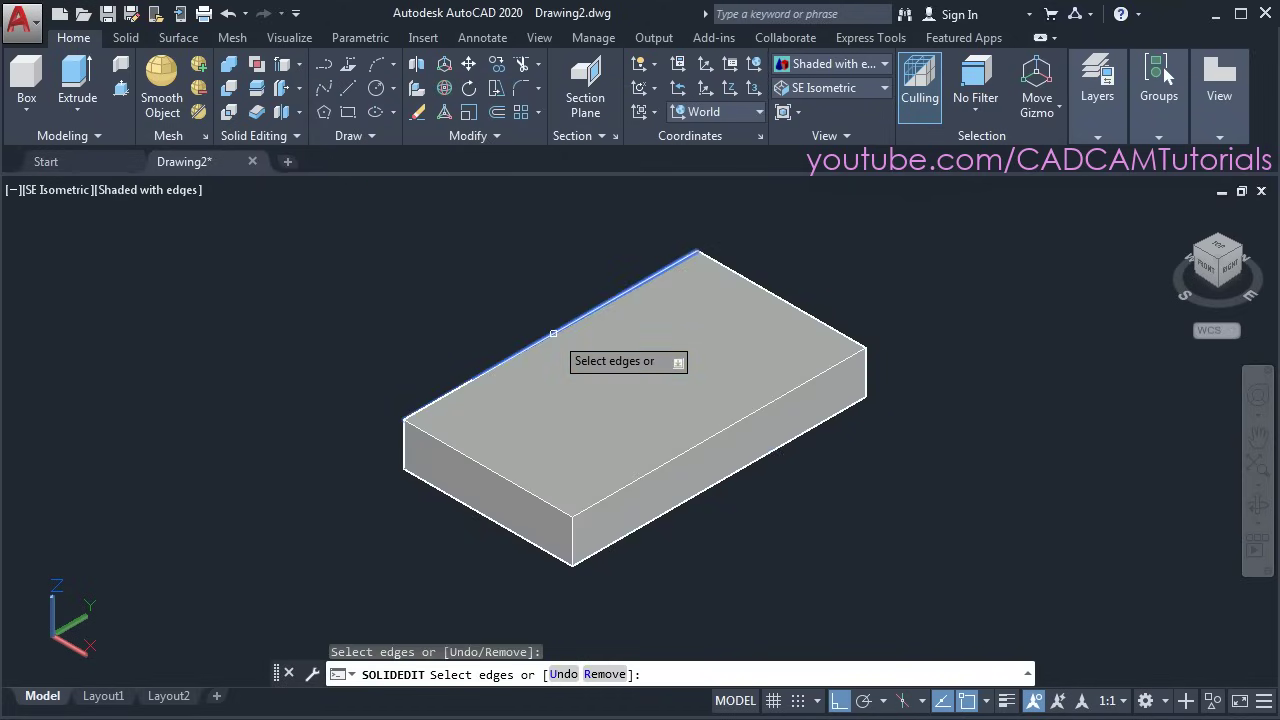
key("Return")
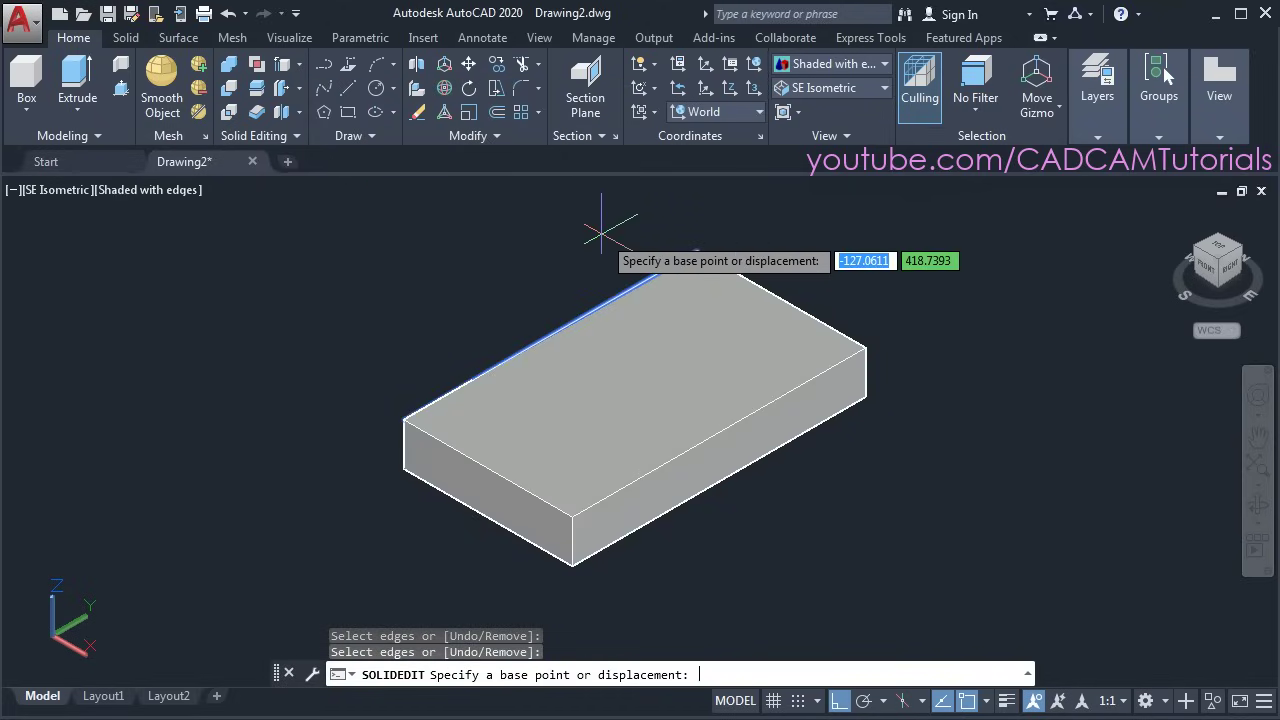
left_click(759, 229)
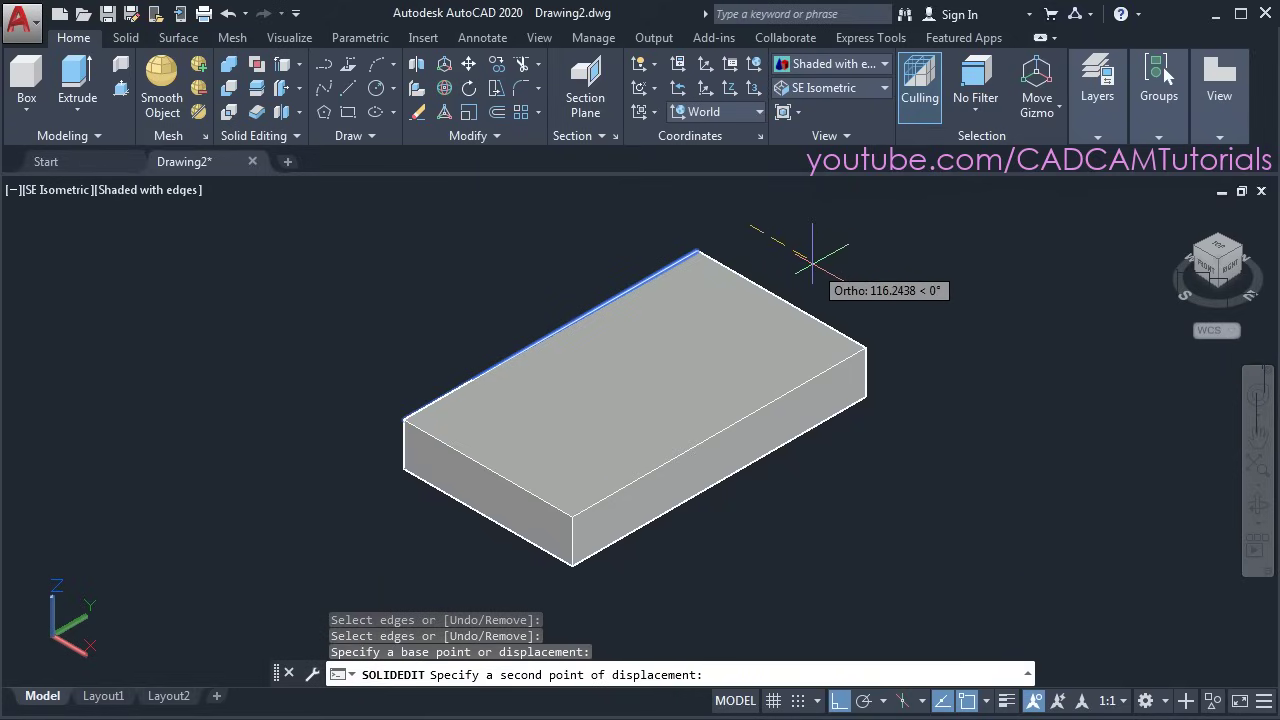
type("100")
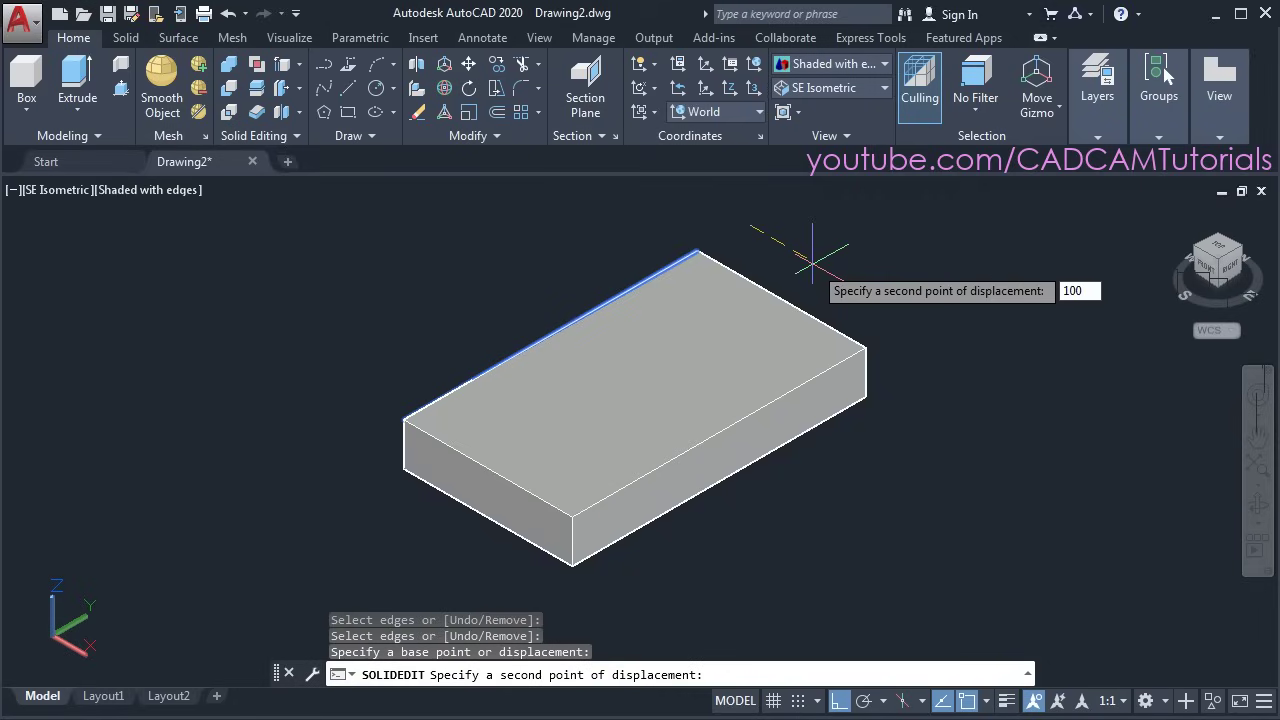
key("Return")
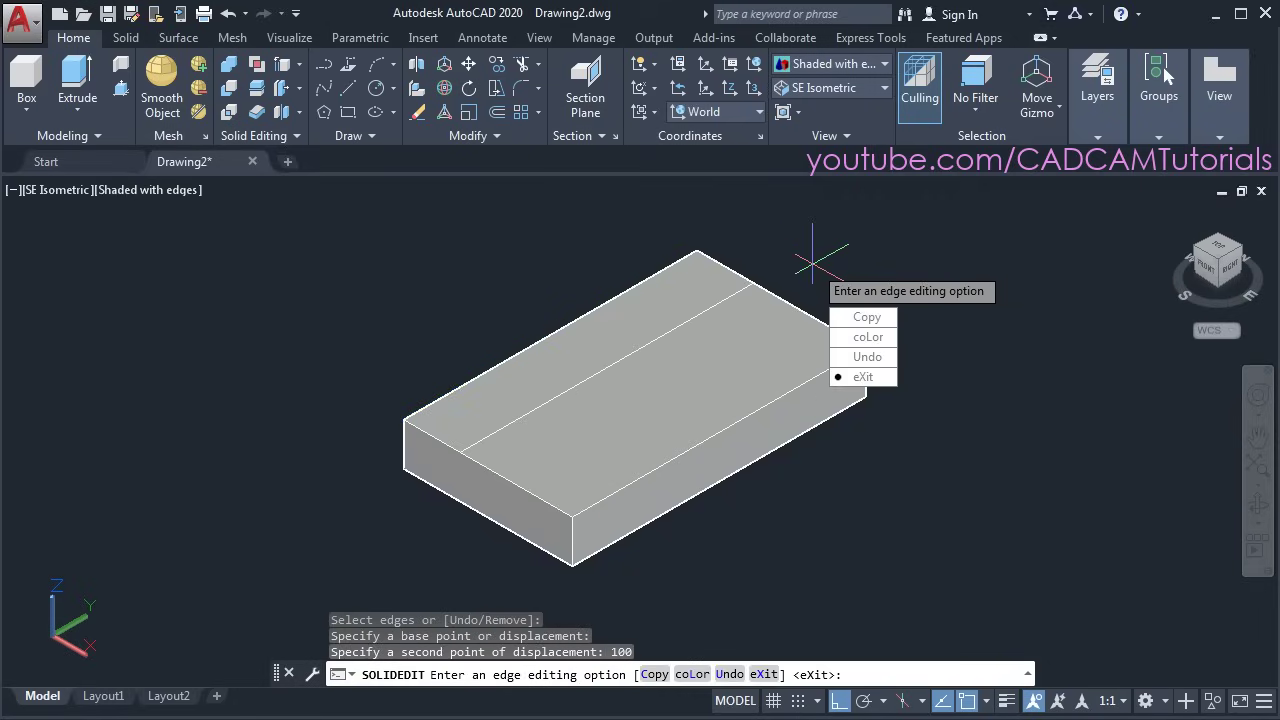
Copy the top-right edge 200 units inward so the two lines cross, then exit
left_click(861, 324)
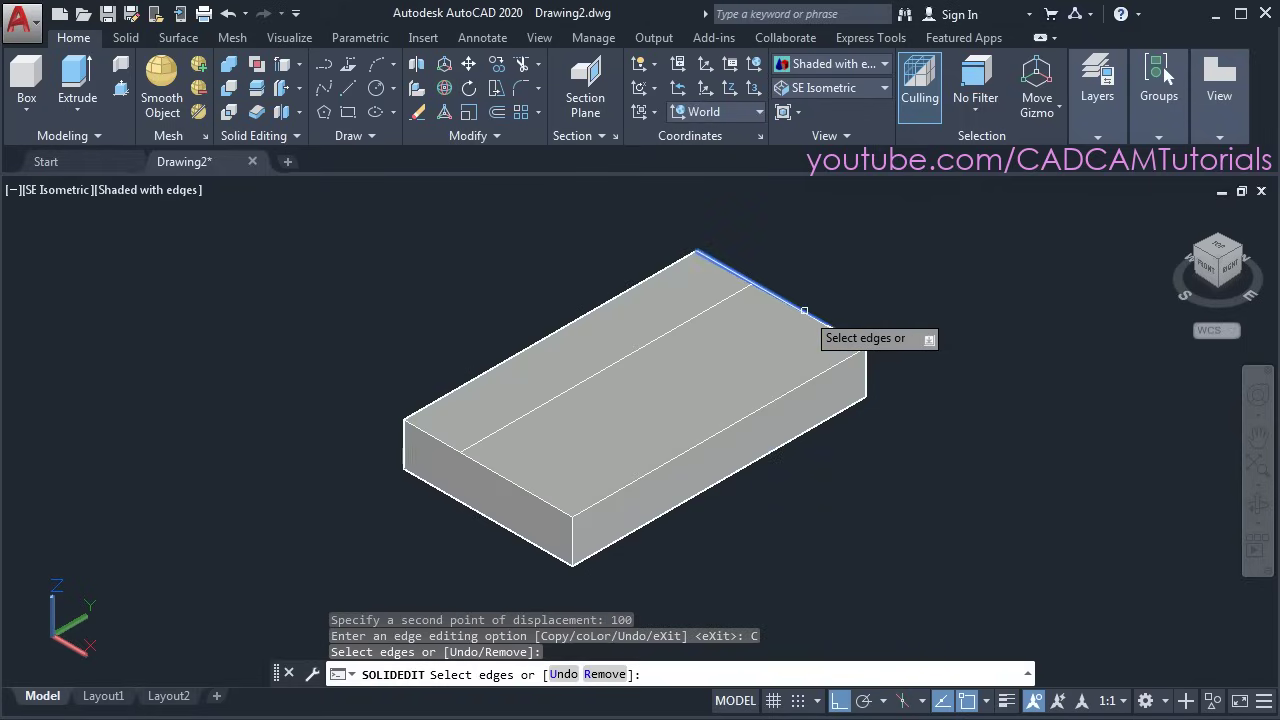
left_click(804, 311)
key("Return")
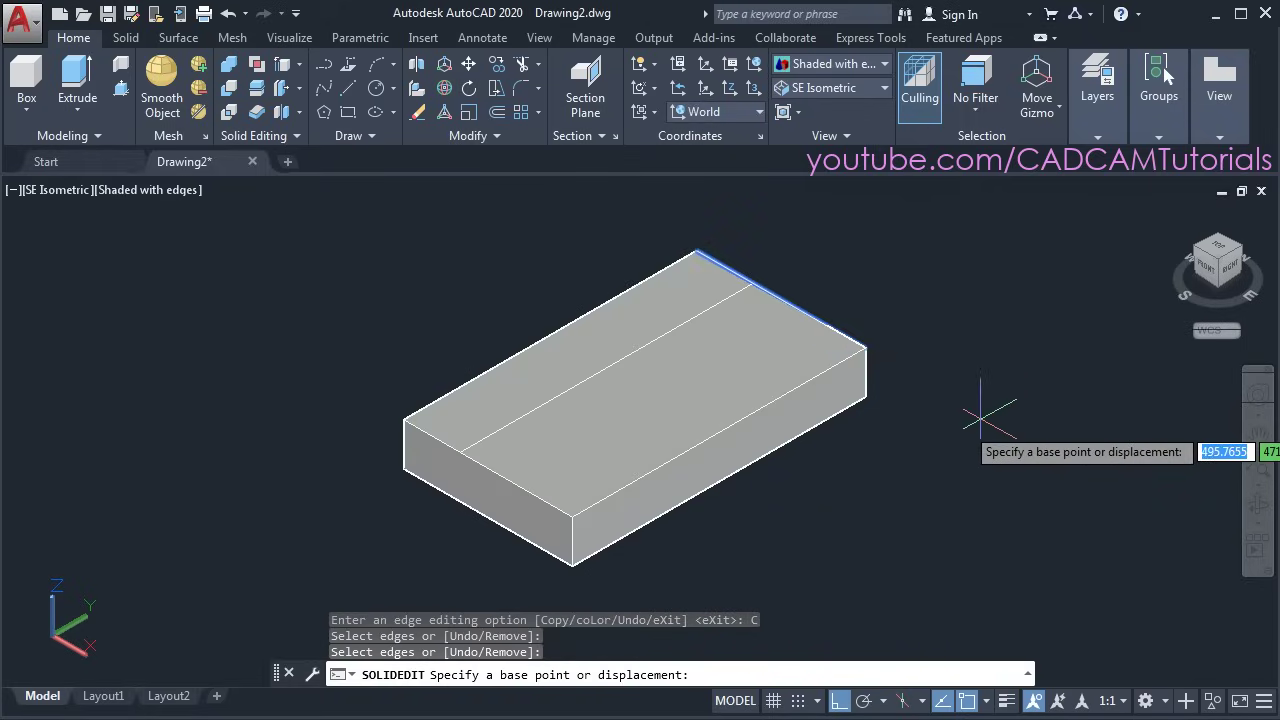
left_click(924, 445)
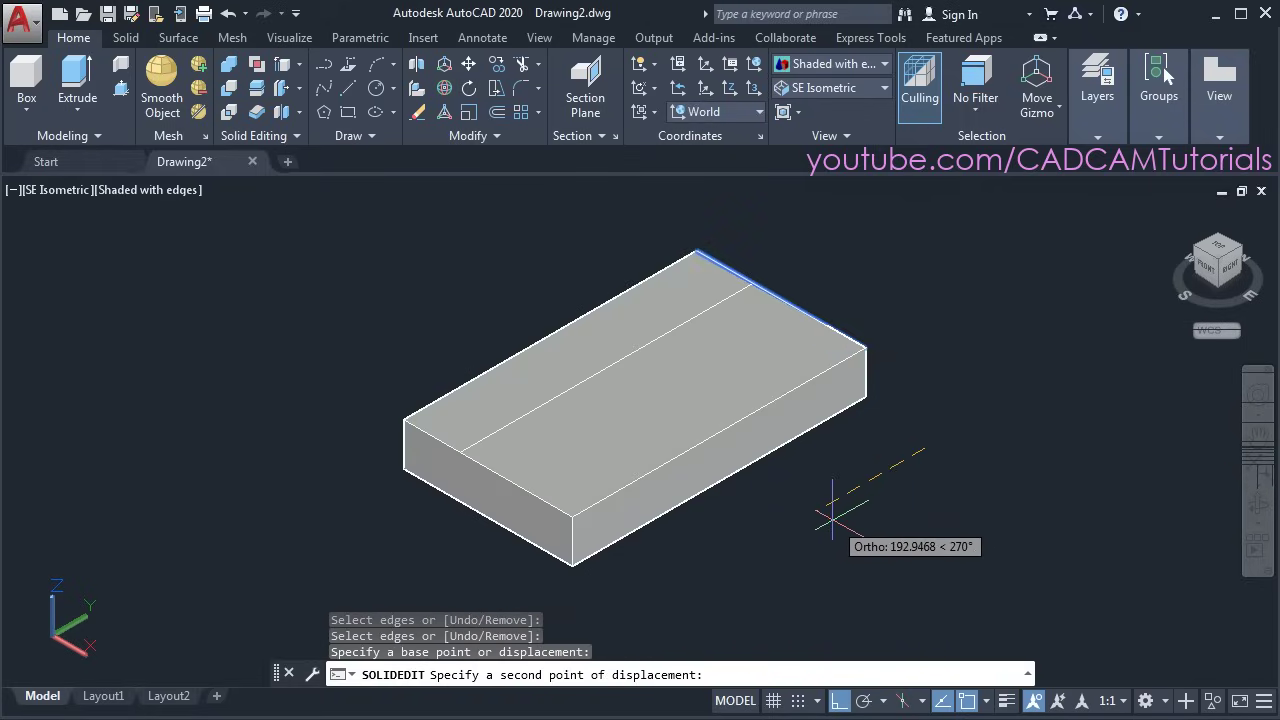
type("2")
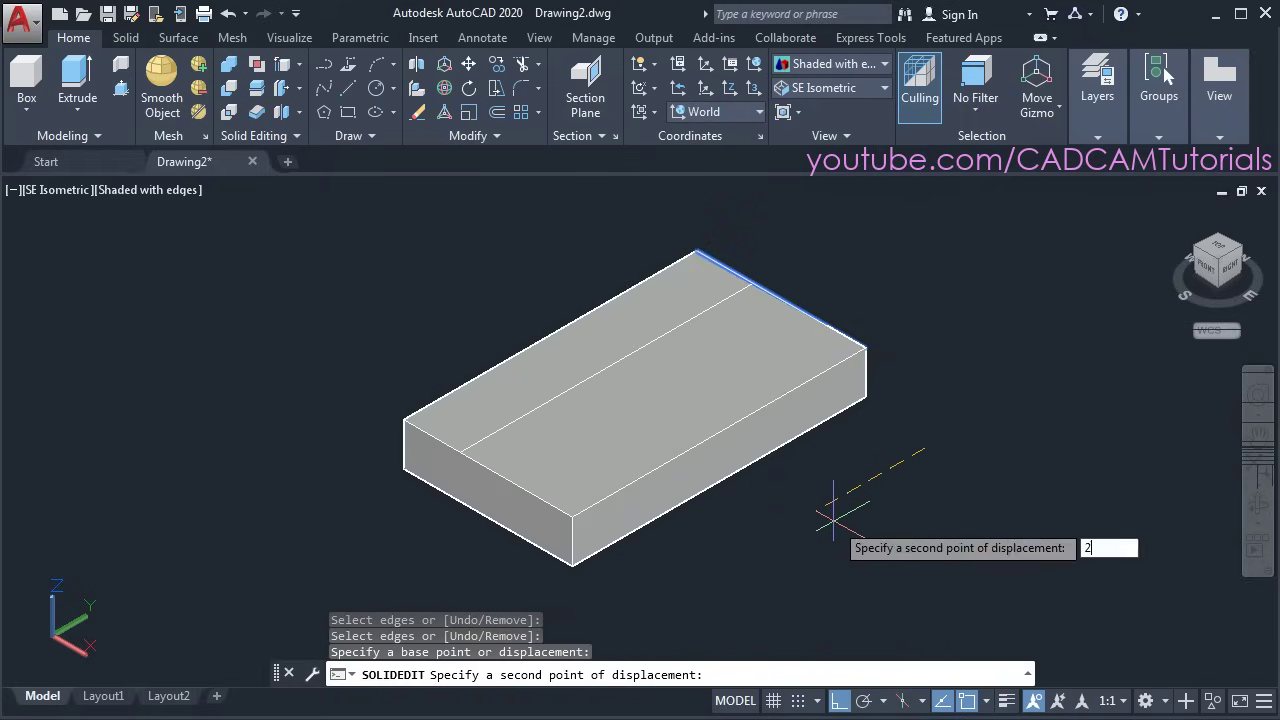
type("00")
key("Return")
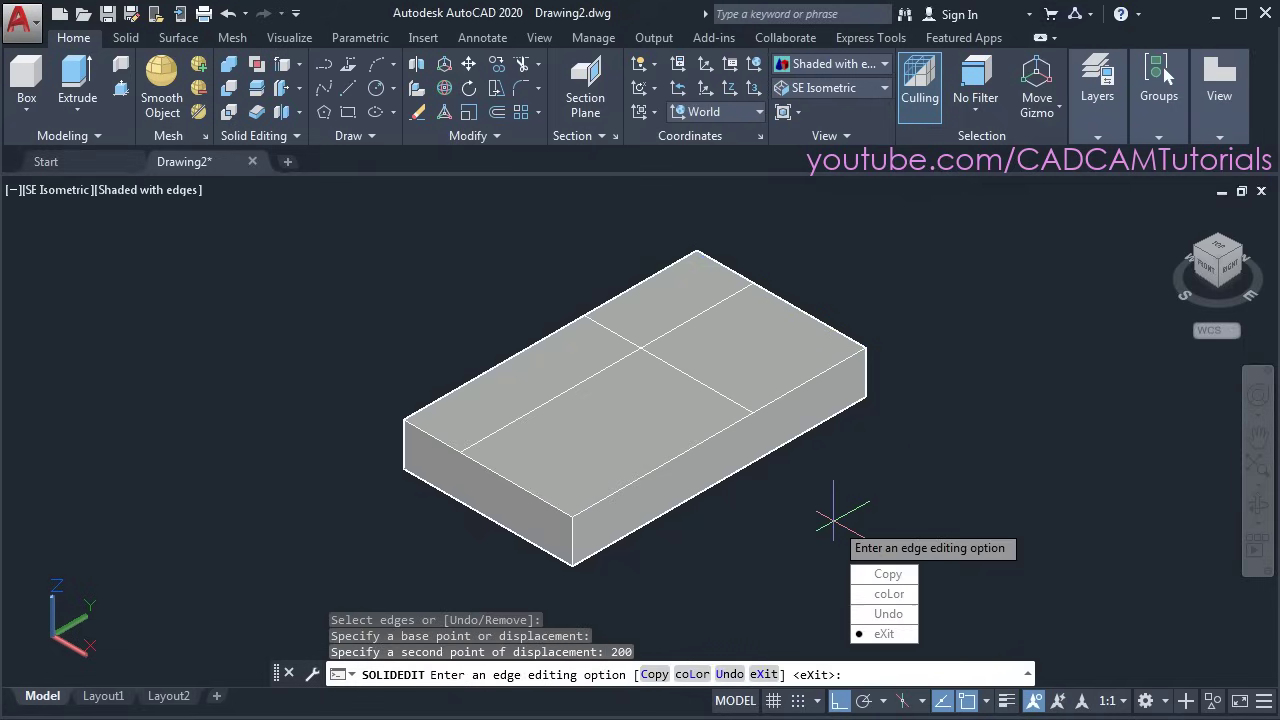
key("Return")
key("Return")
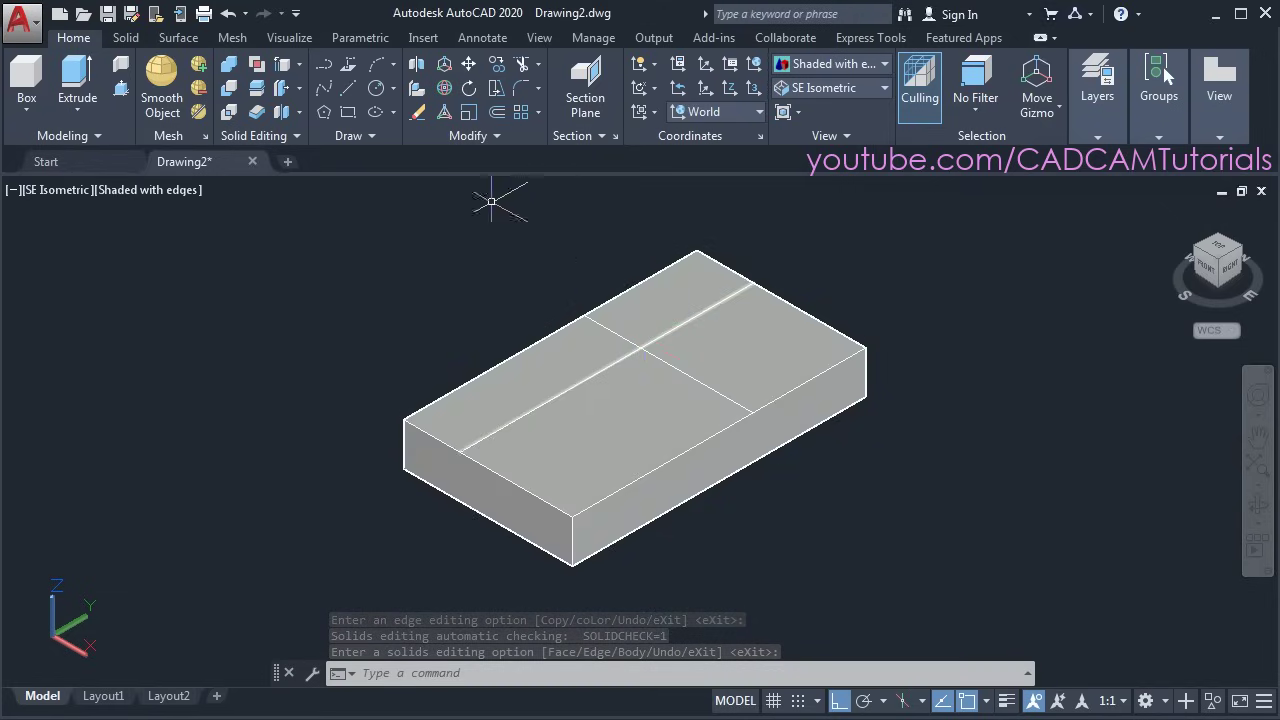
Turn off Dynamic UCS and draw a radius-50 circle centred at the lines' intersection
left_click(377, 90)
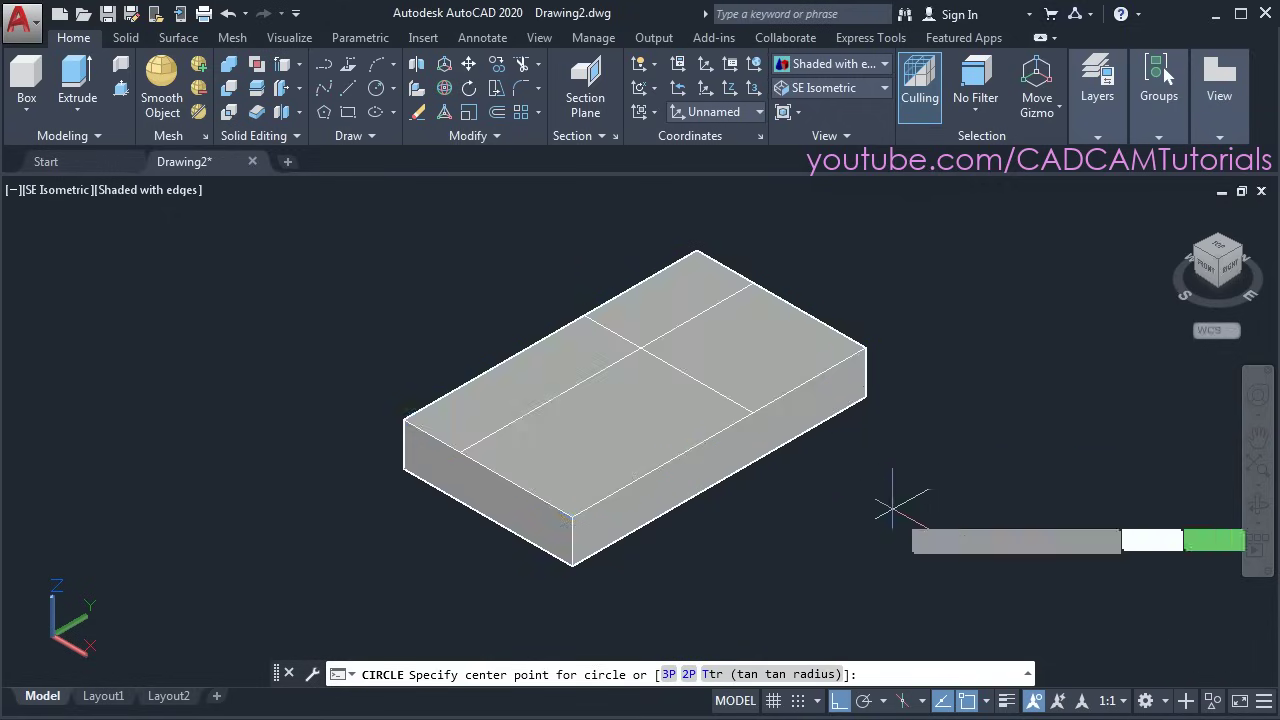
left_click(1264, 702)
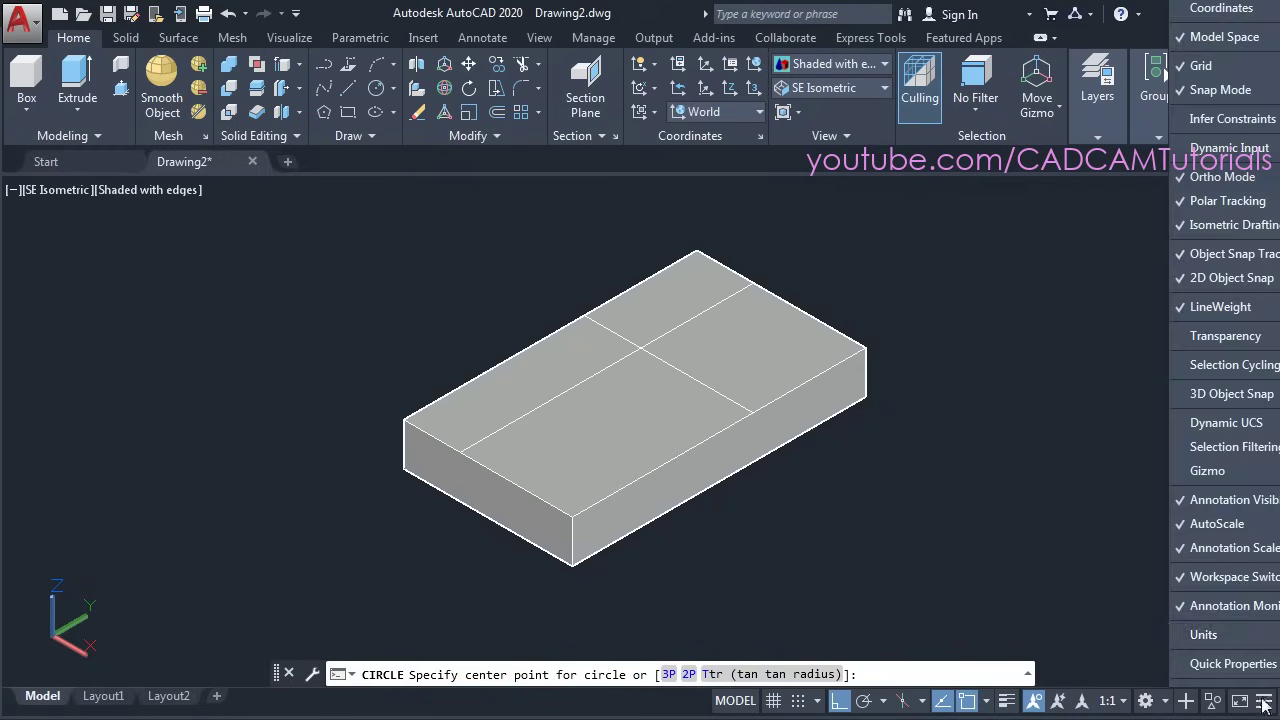
left_click(1217, 430)
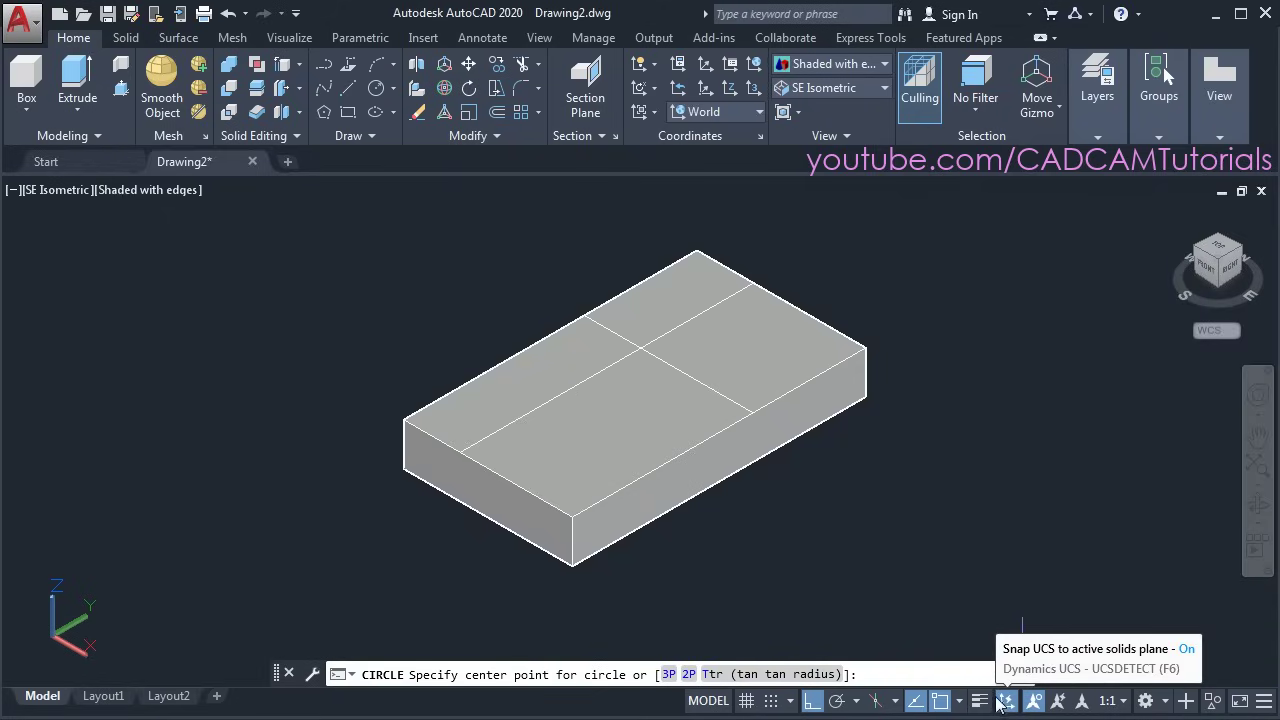
left_click(1008, 701)
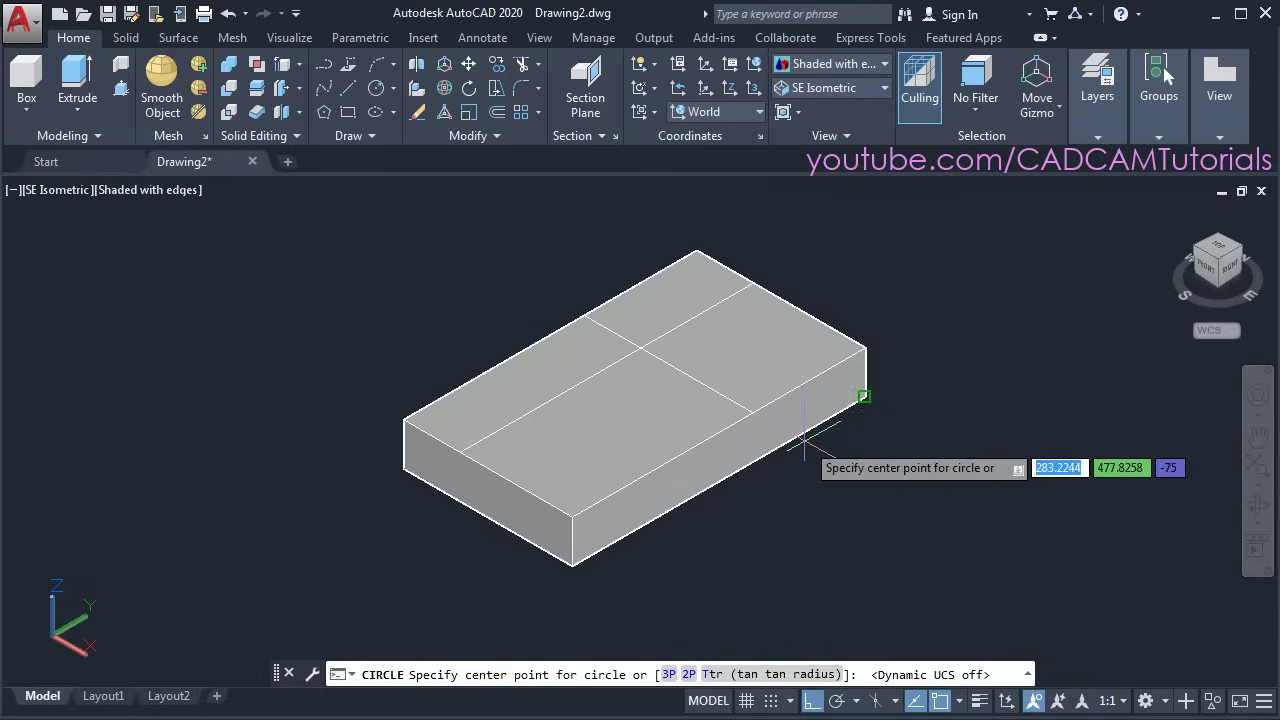
left_click(640, 347)
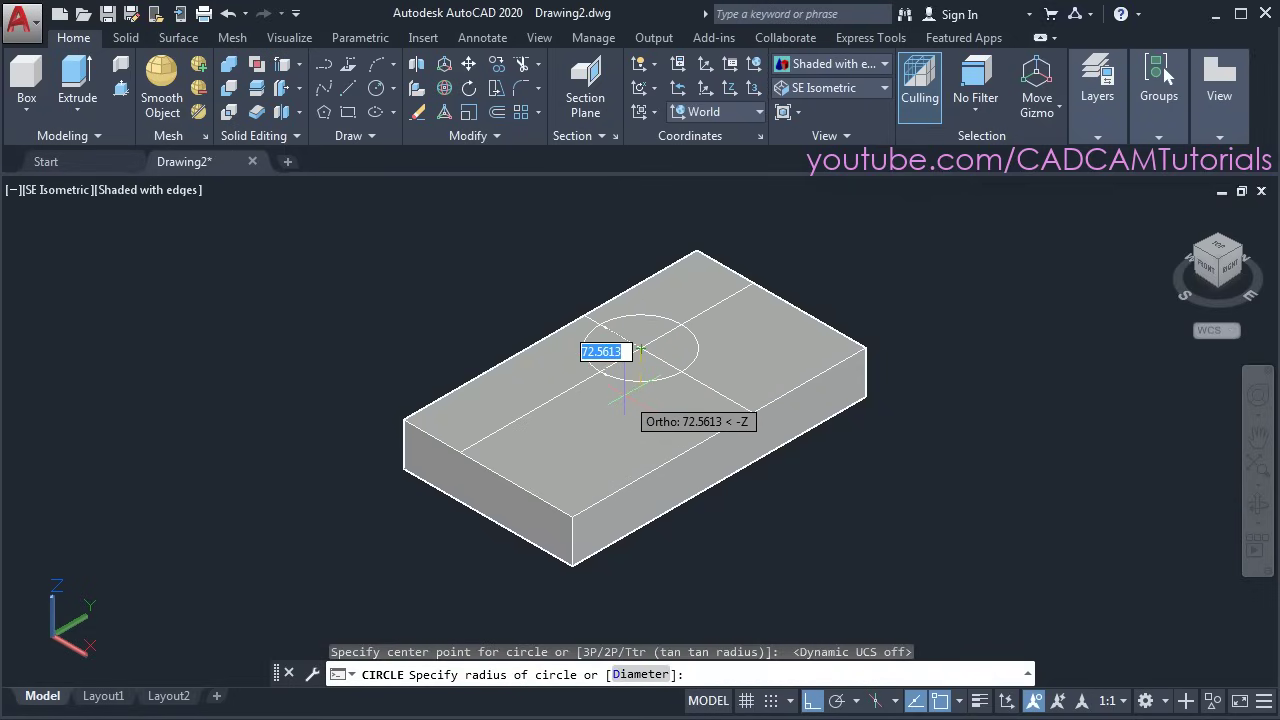
type("50")
key("Return")
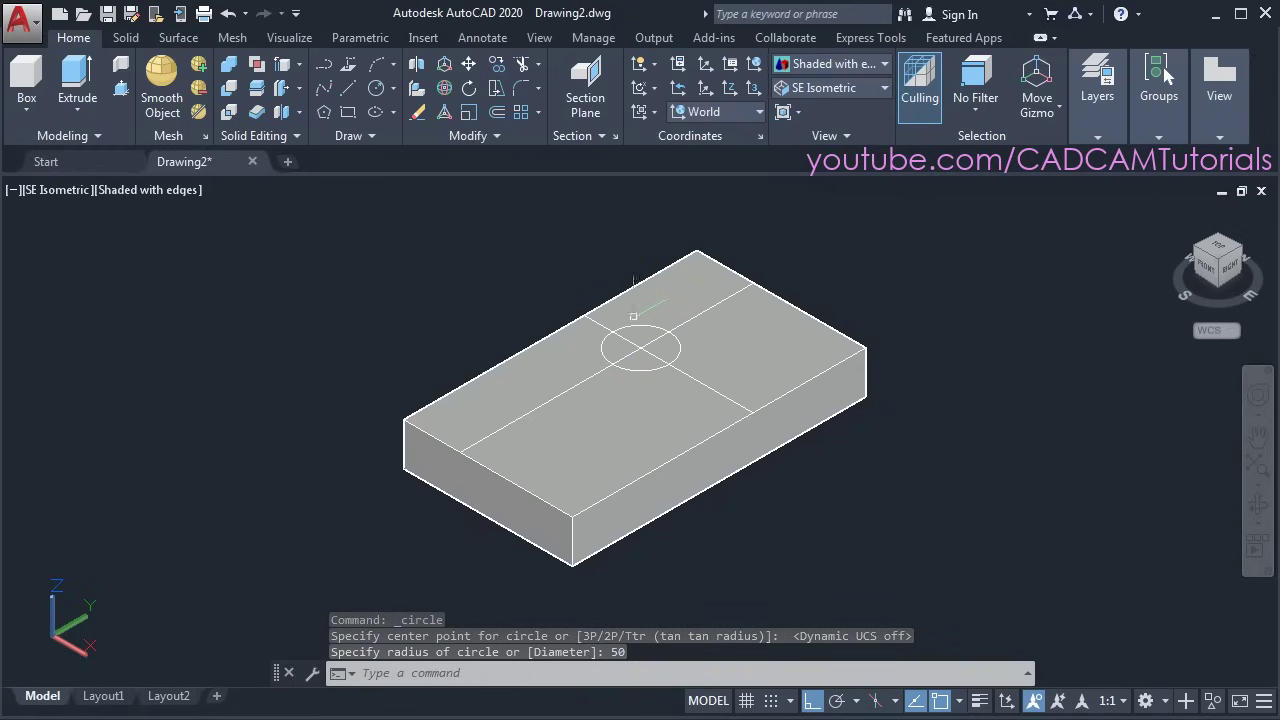
Presspull the circle's four quarter regions down through the box to cut a round hole
left_click(121, 91)
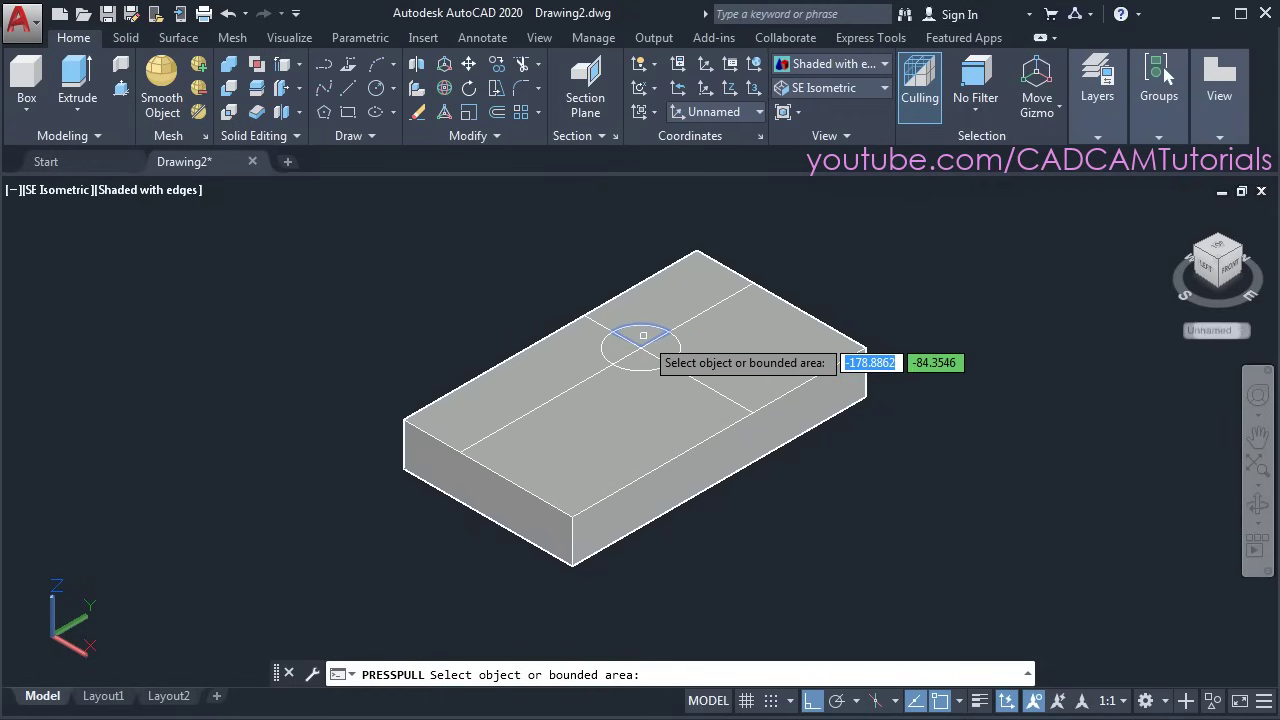
left_click(643, 336)
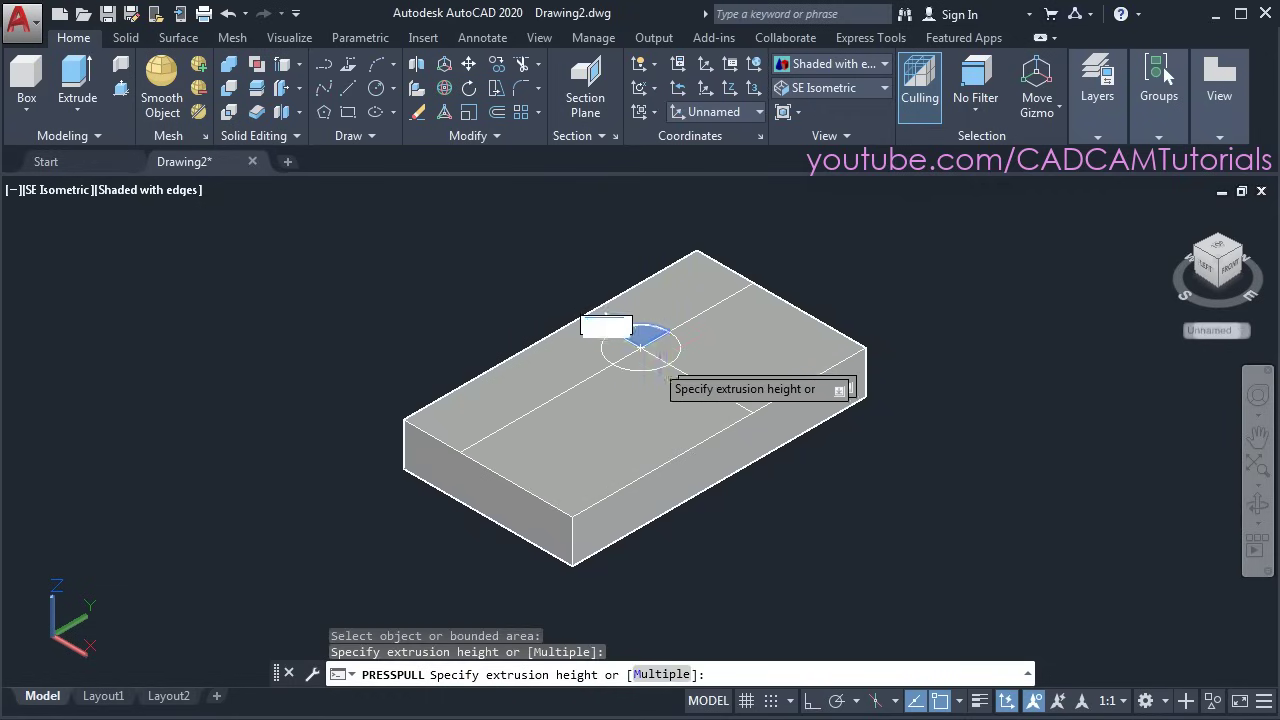
left_click(660, 674)
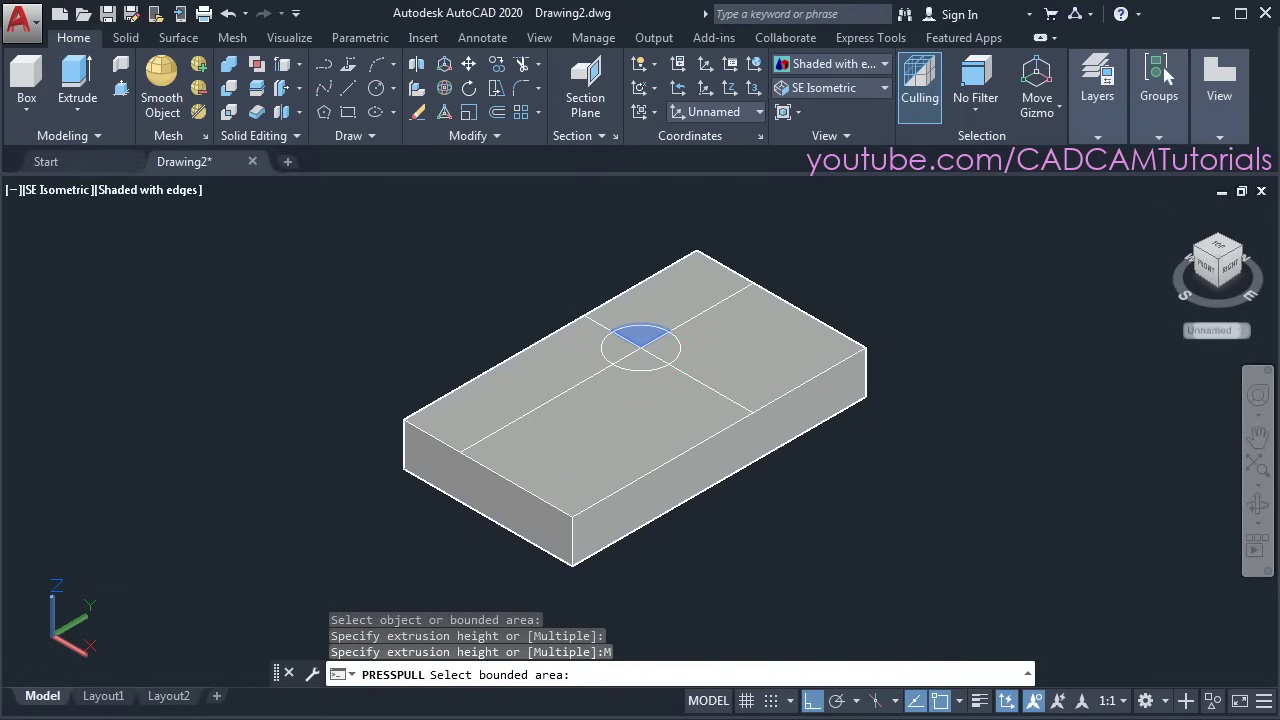
left_click(664, 348)
left_click(636, 363)
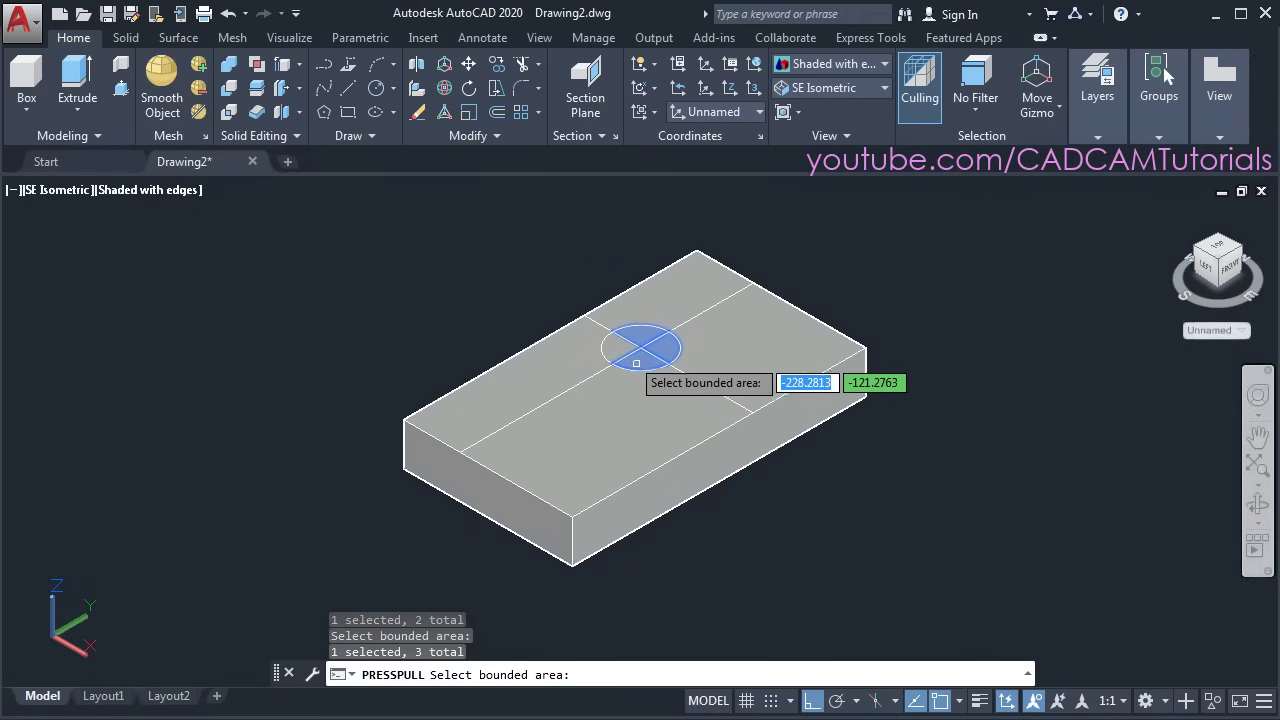
left_click(683, 343)
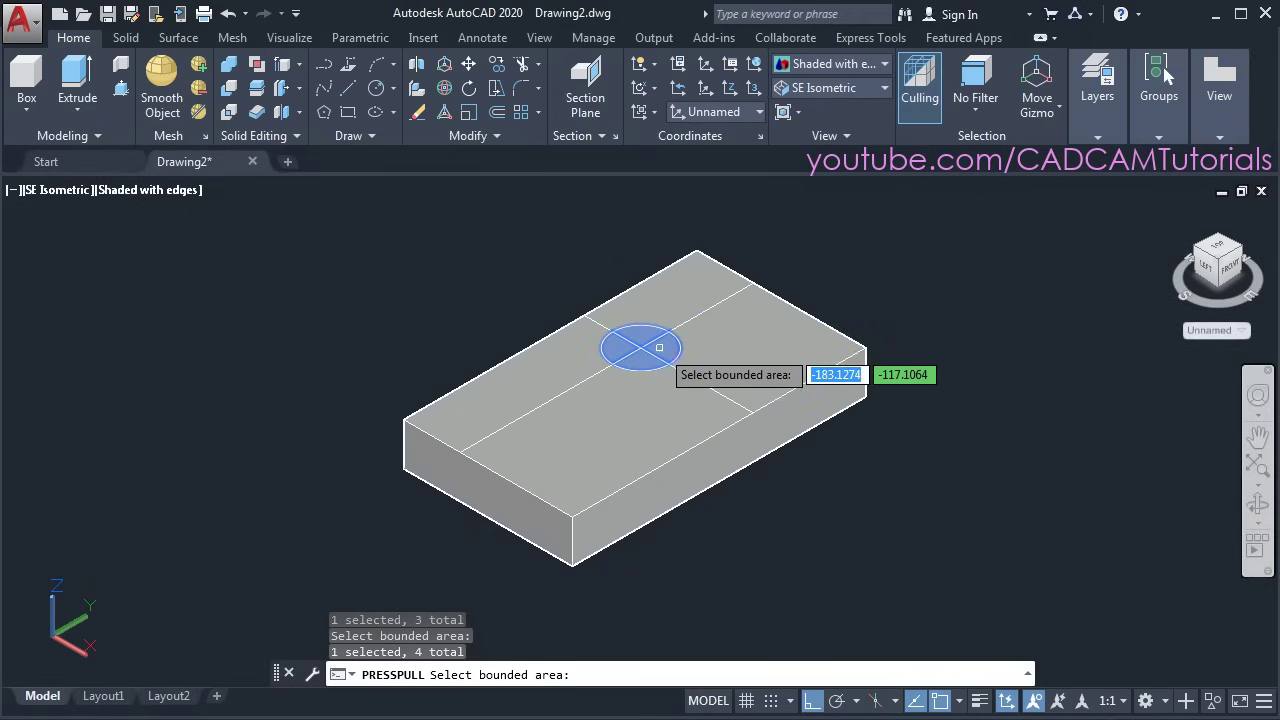
key("Return")
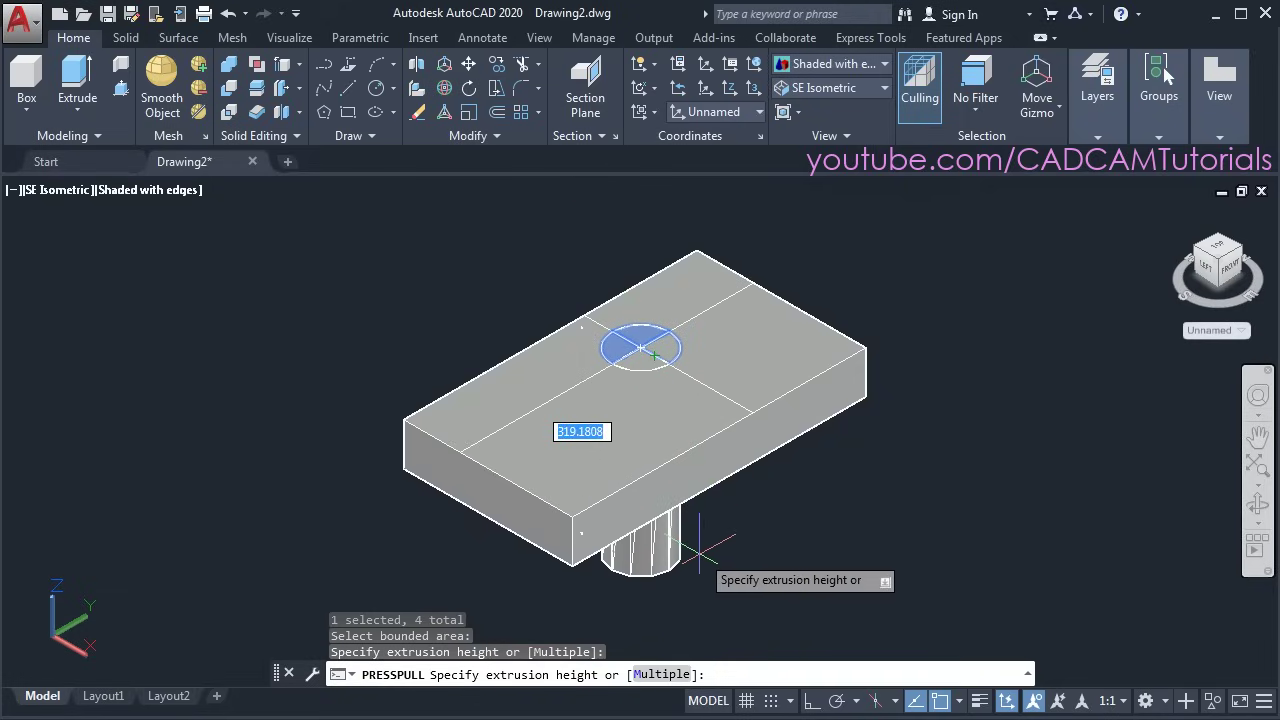
left_click(703, 605)
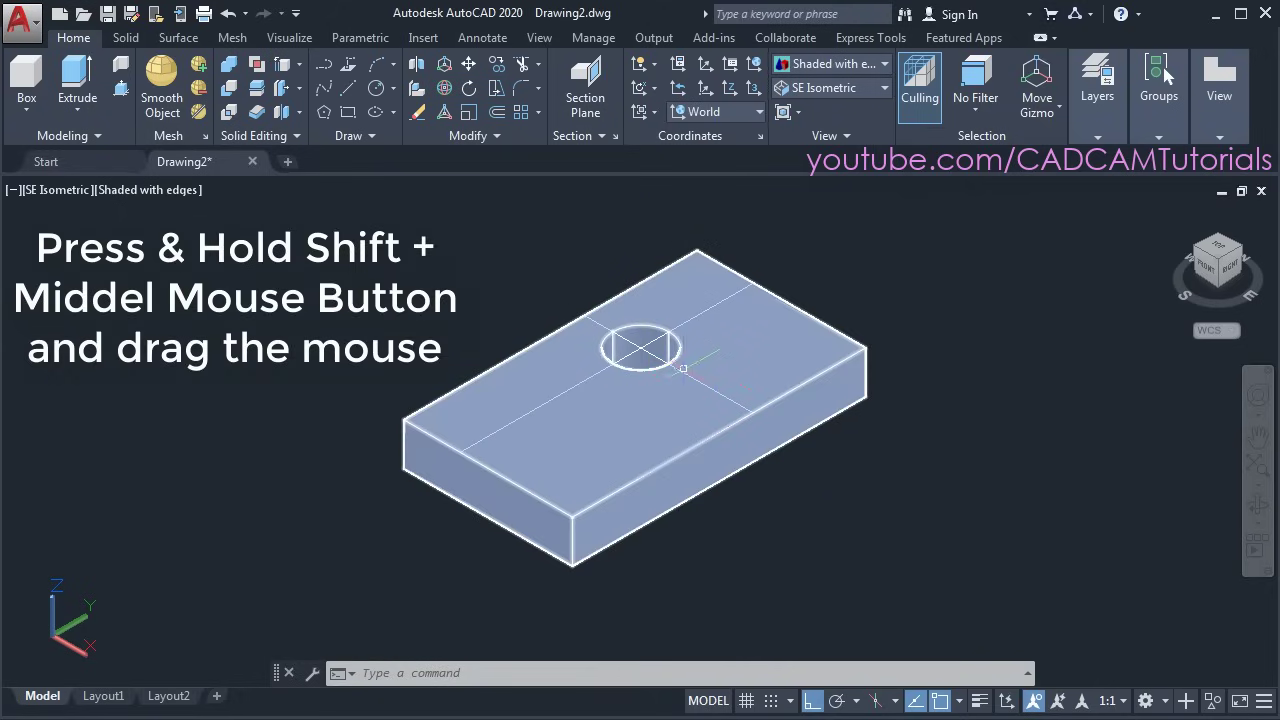
Erase the two guide lines crossing the top face, leaving only the round hole
middle_click_drag(693, 283, 693, 283, "shift")
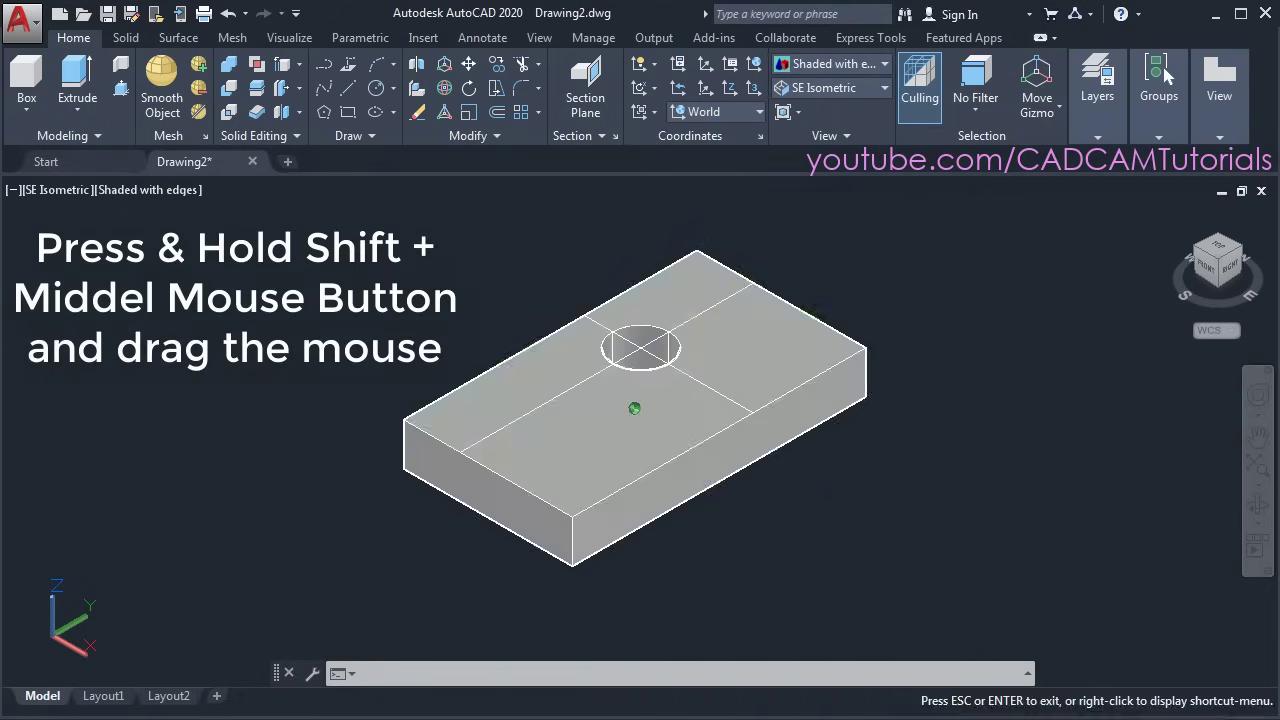
middle_click_drag(690, 366, 660, 345, "shift")
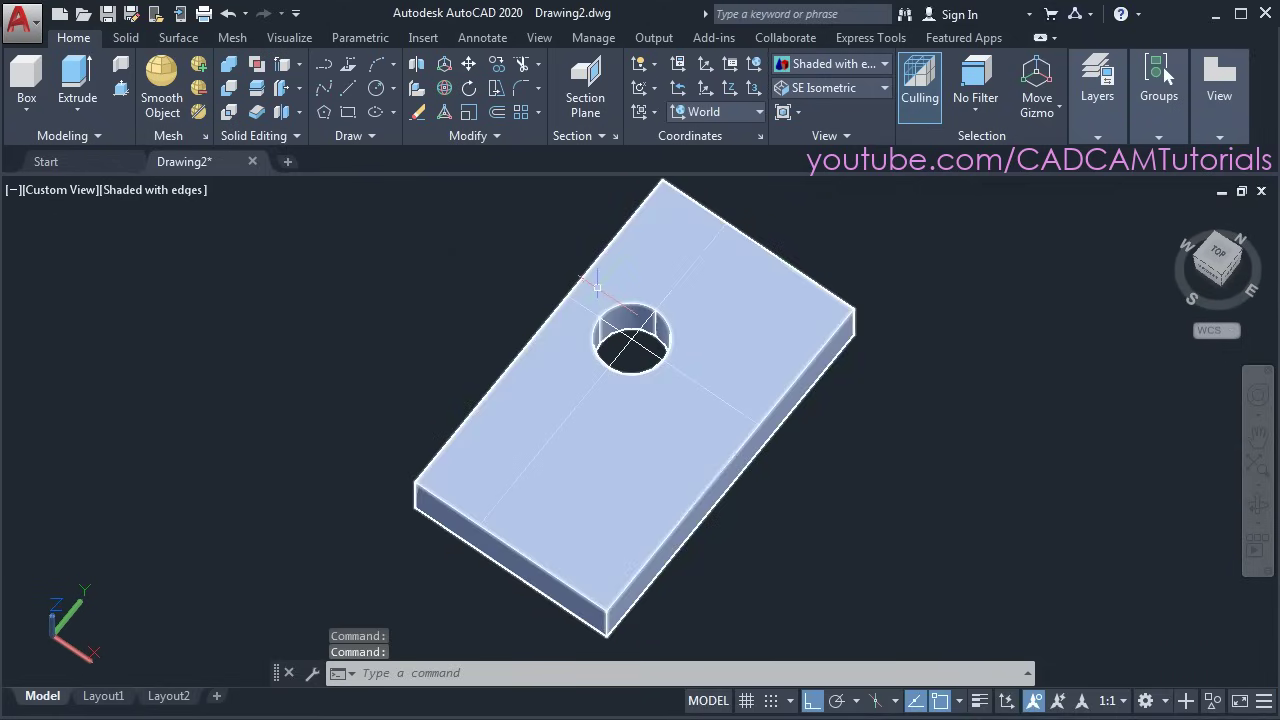
scroll(658, 340, "up", 2)
scroll(724, 400, "down", 3)
middle_click_drag(724, 400, 615, 382, "shift")
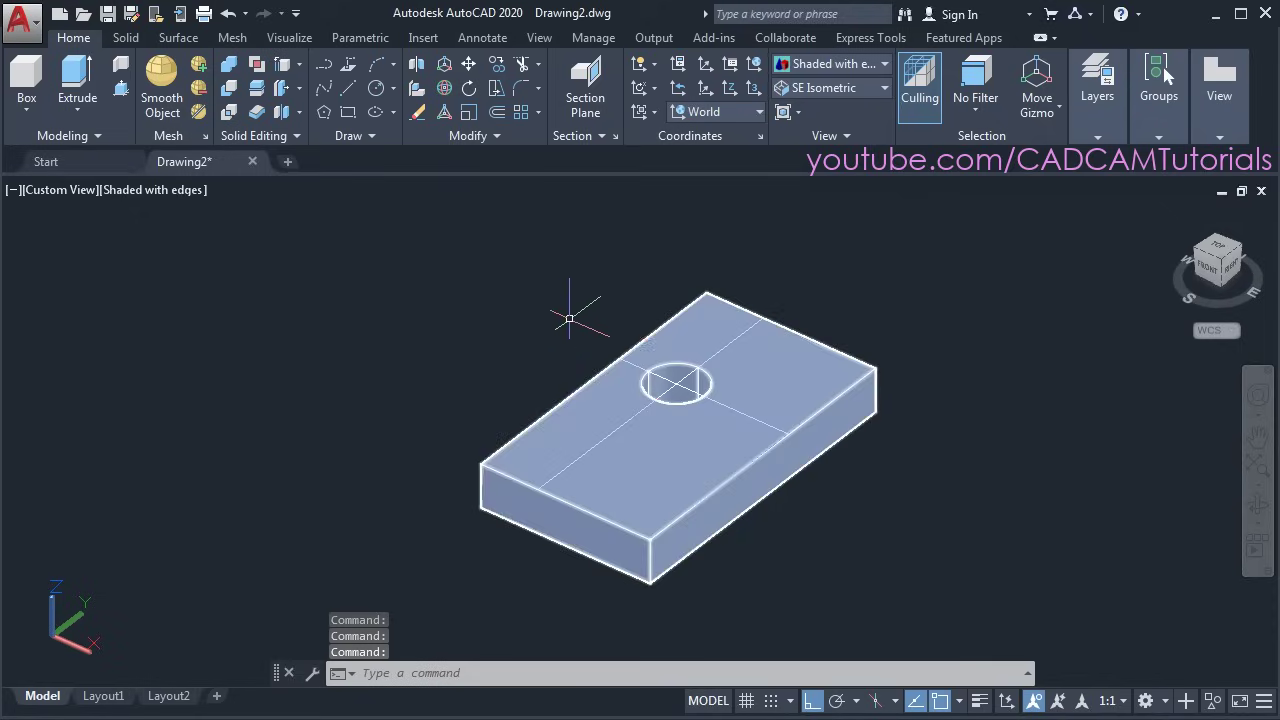
type("e")
key("Return")
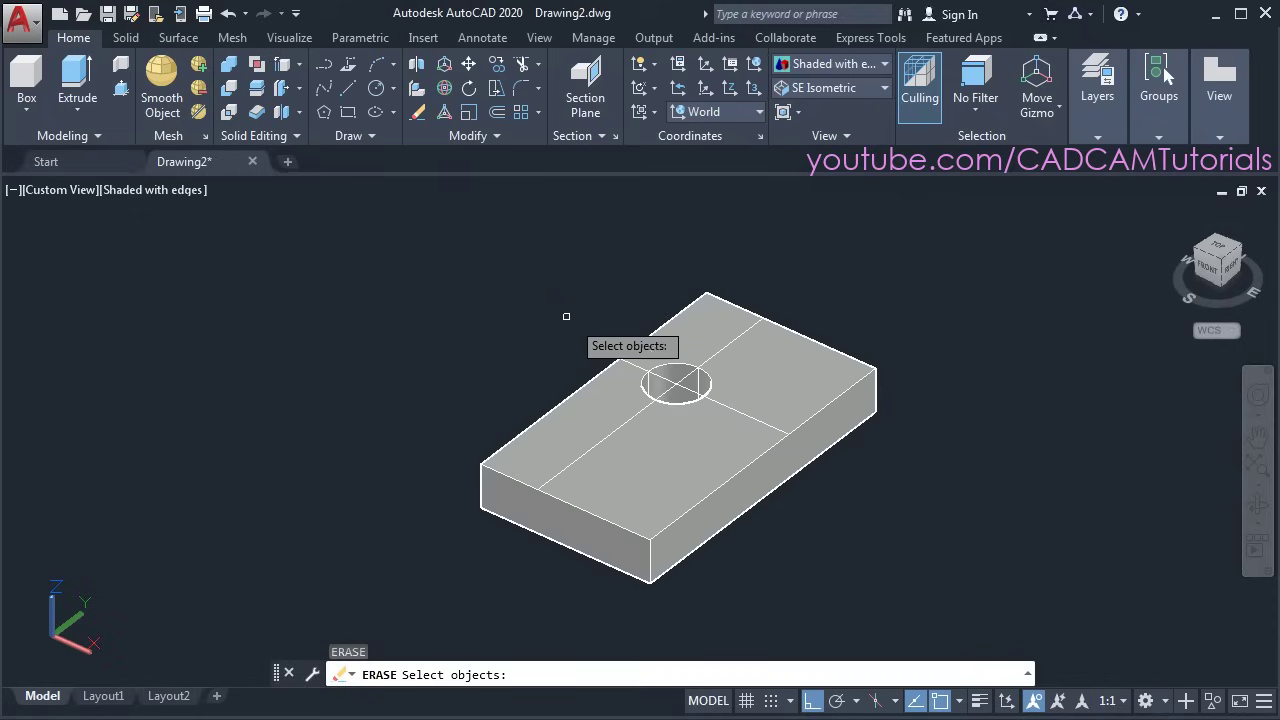
left_click(677, 383)
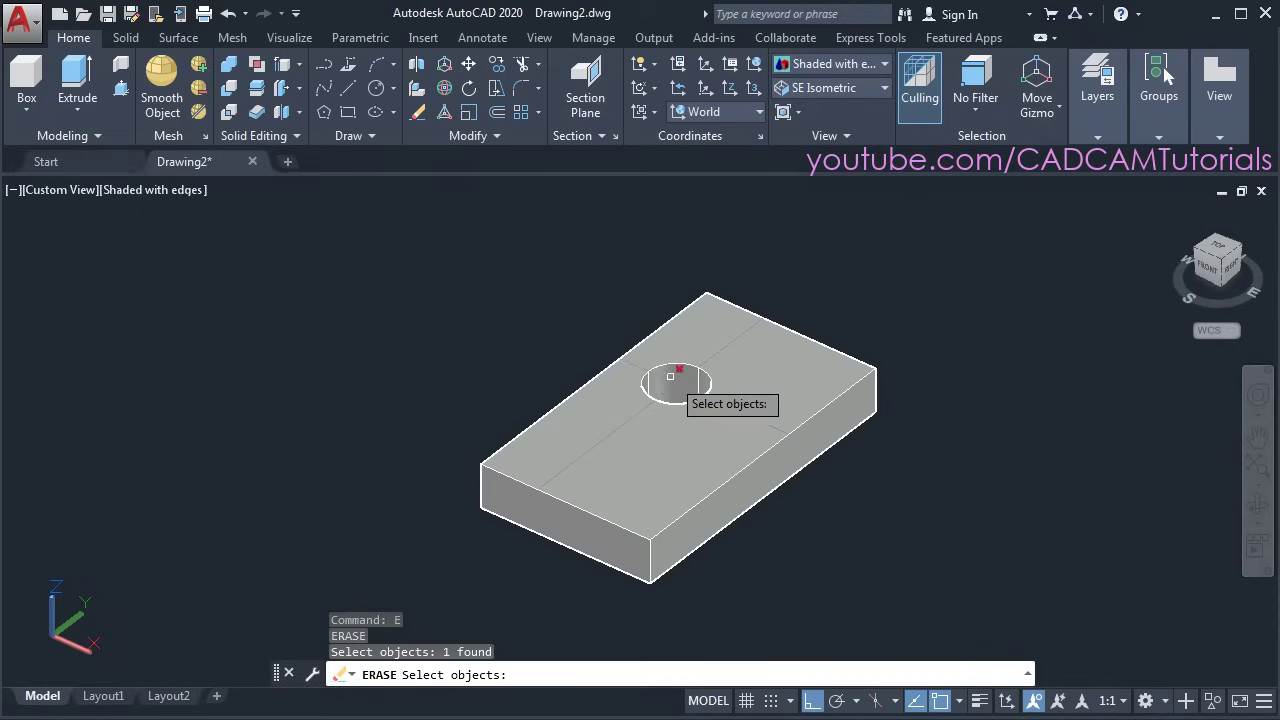
left_click(755, 402)
key("Return")
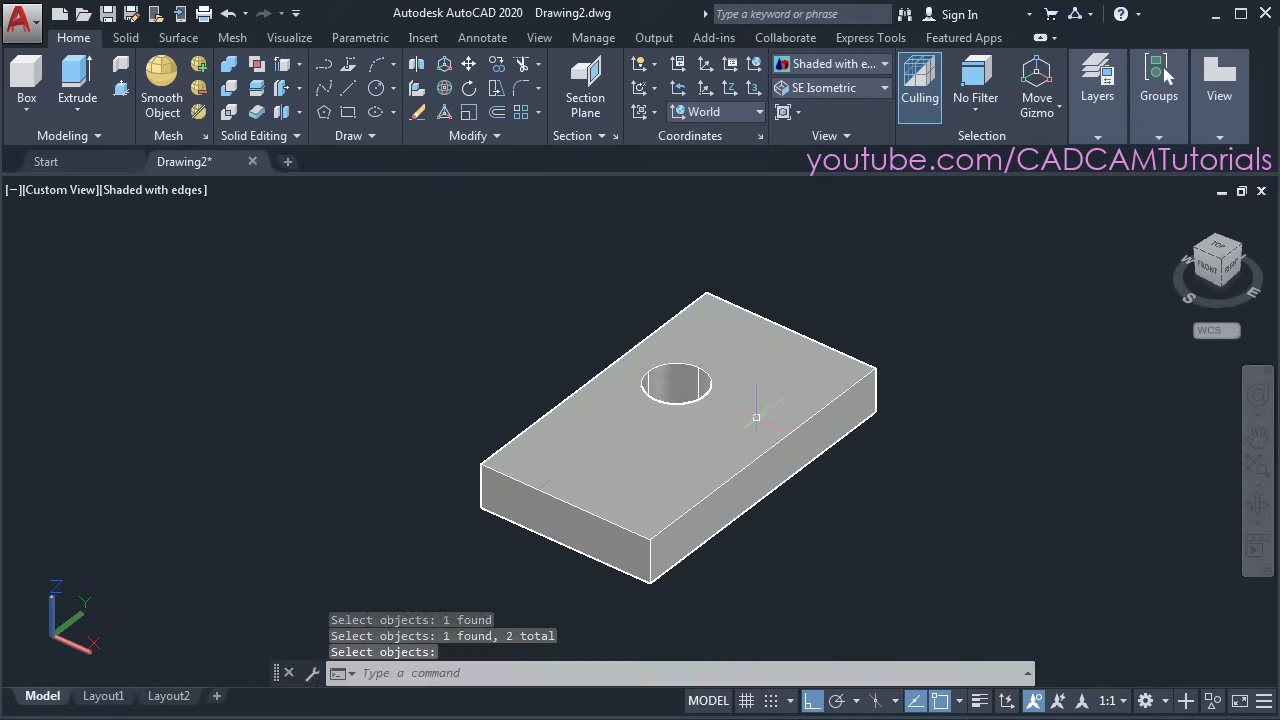
scroll(700, 430, "up", 2)
key("Return")
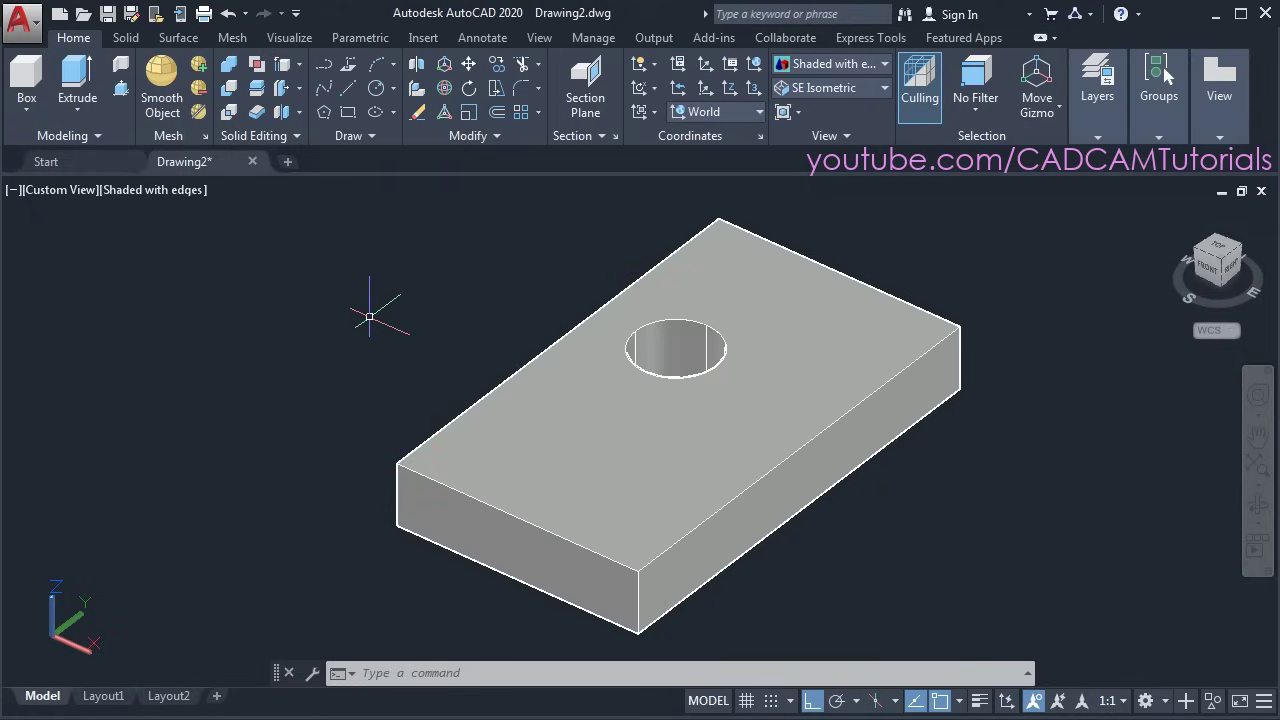
Copy the box's top-left edge inward as a line on the top face
left_click(282, 73)
left_click(421, 446)
key("Return")
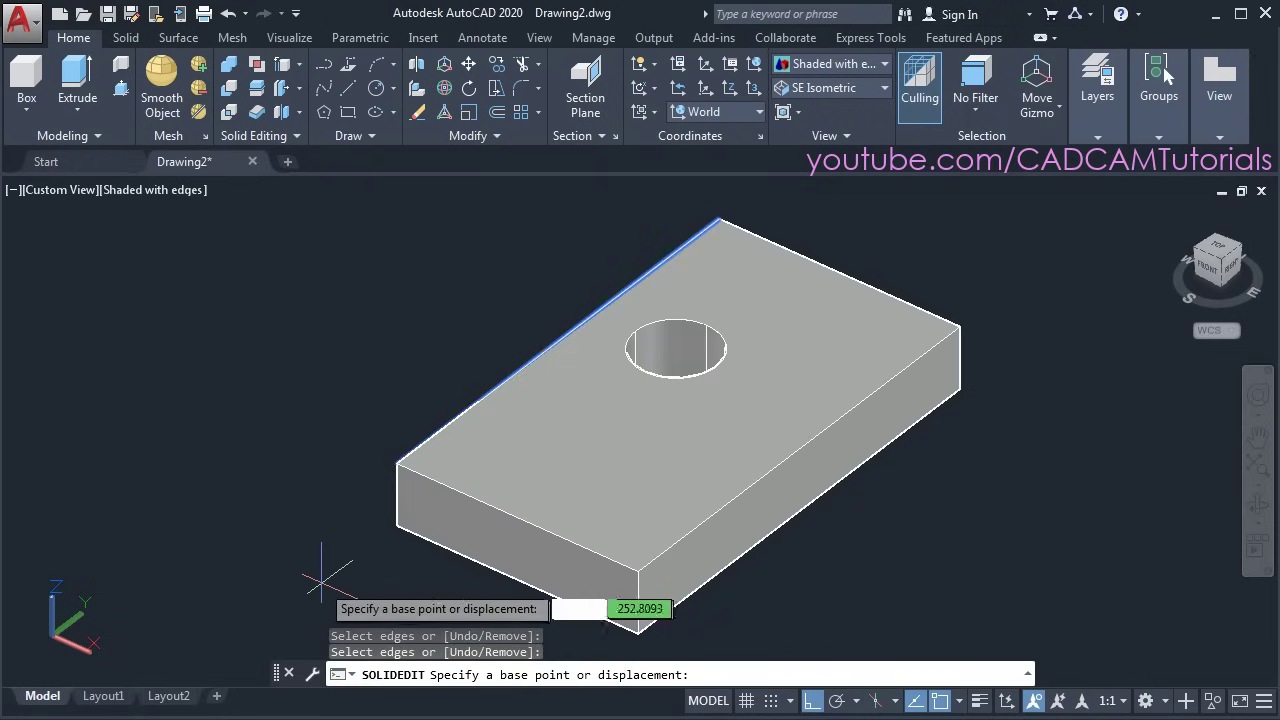
left_click(294, 563)
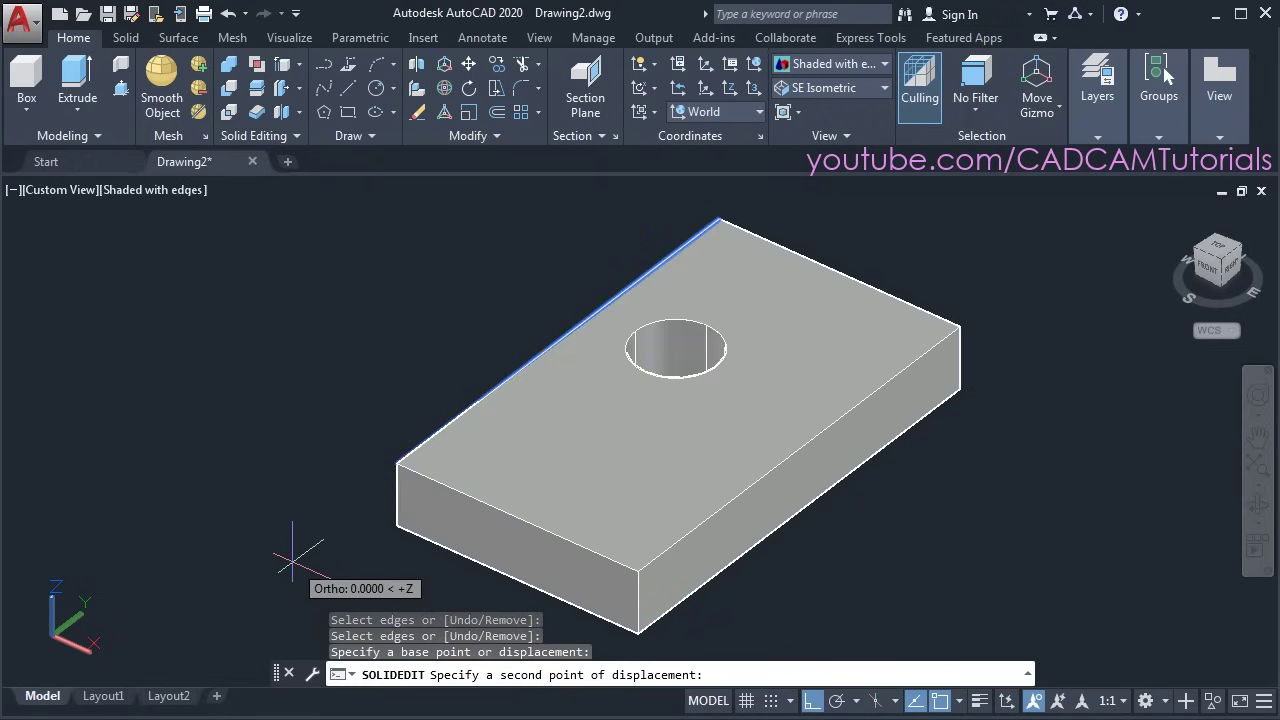
left_click(335, 603)
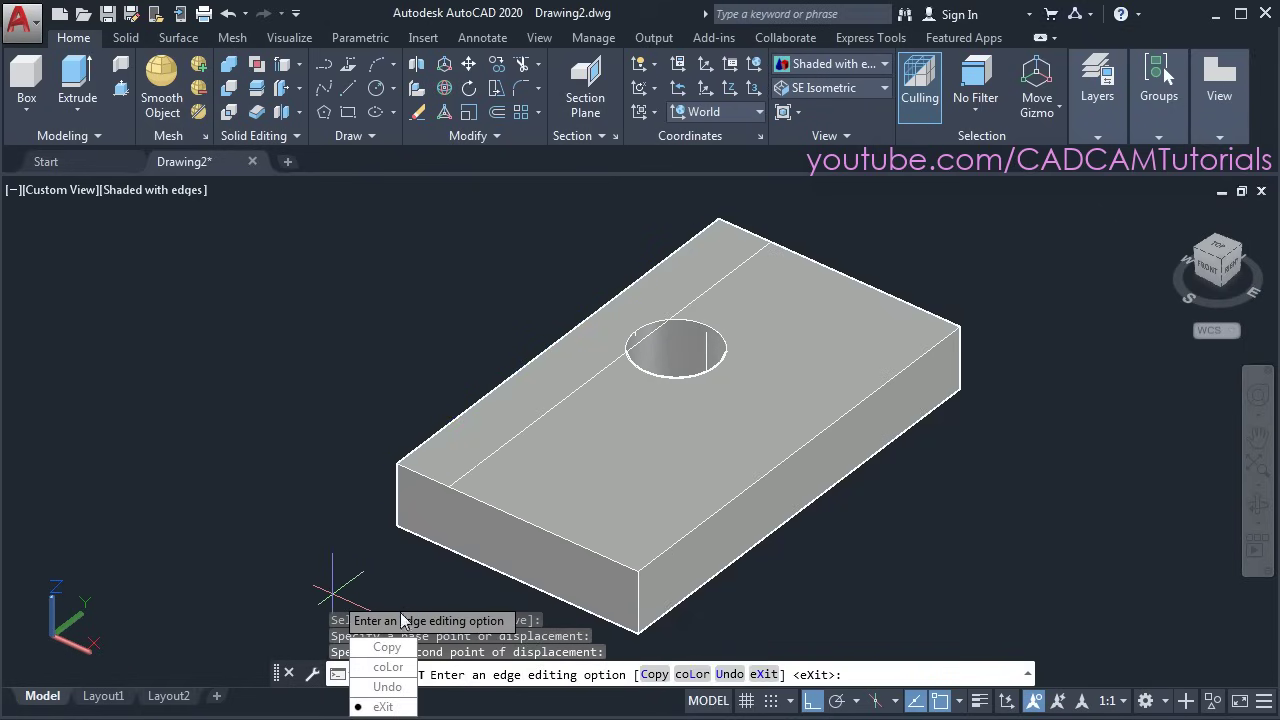
Copy the front top edge inward as a second line on the top face
left_click(387, 648)
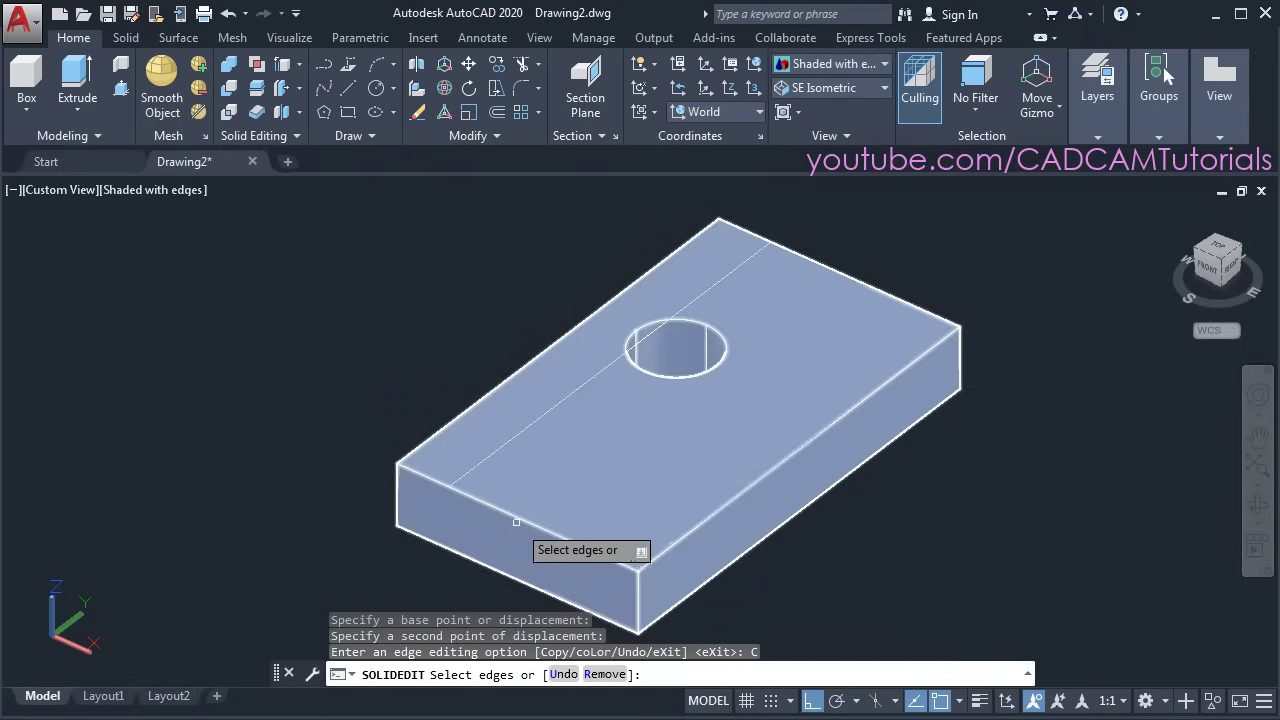
left_click(480, 499)
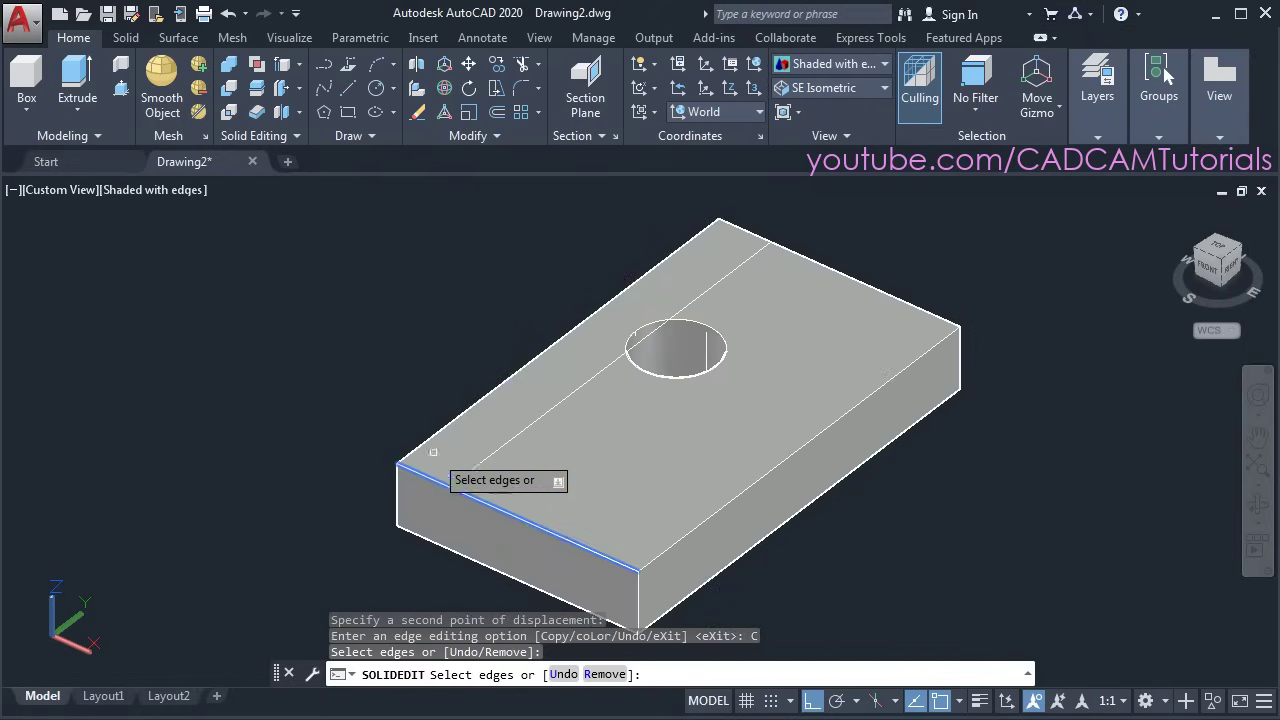
key("Return")
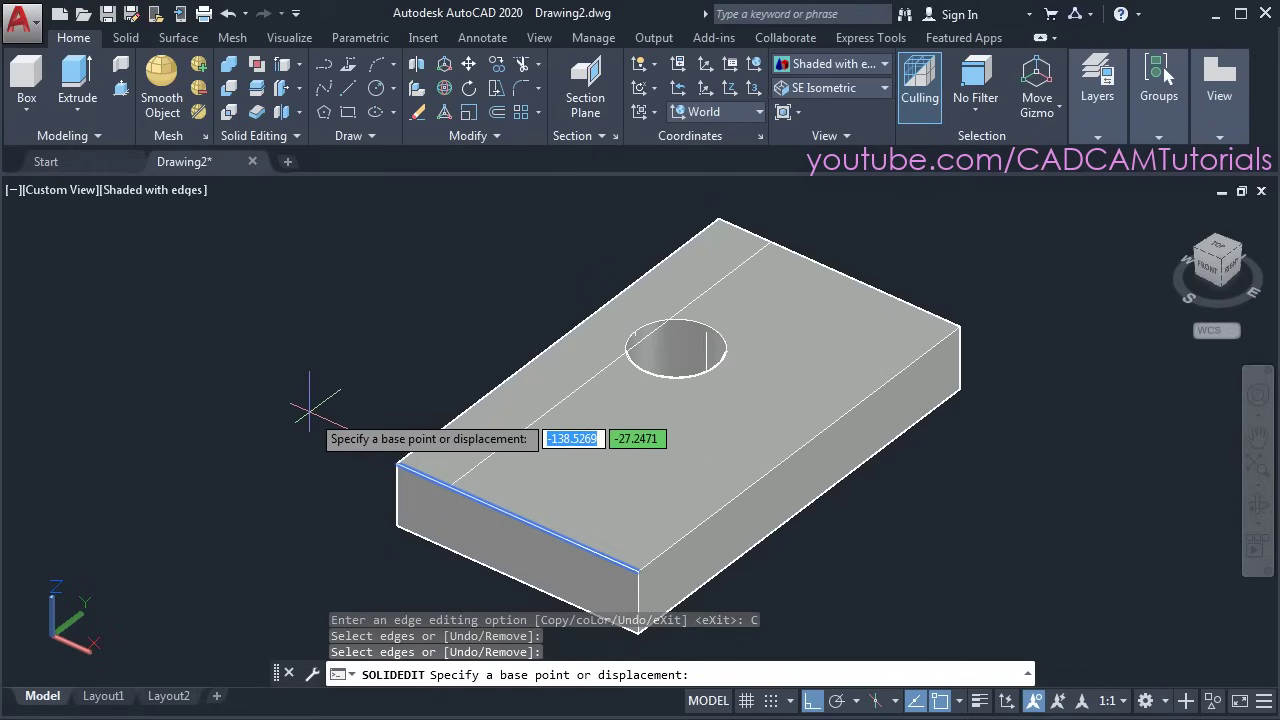
left_click(310, 408)
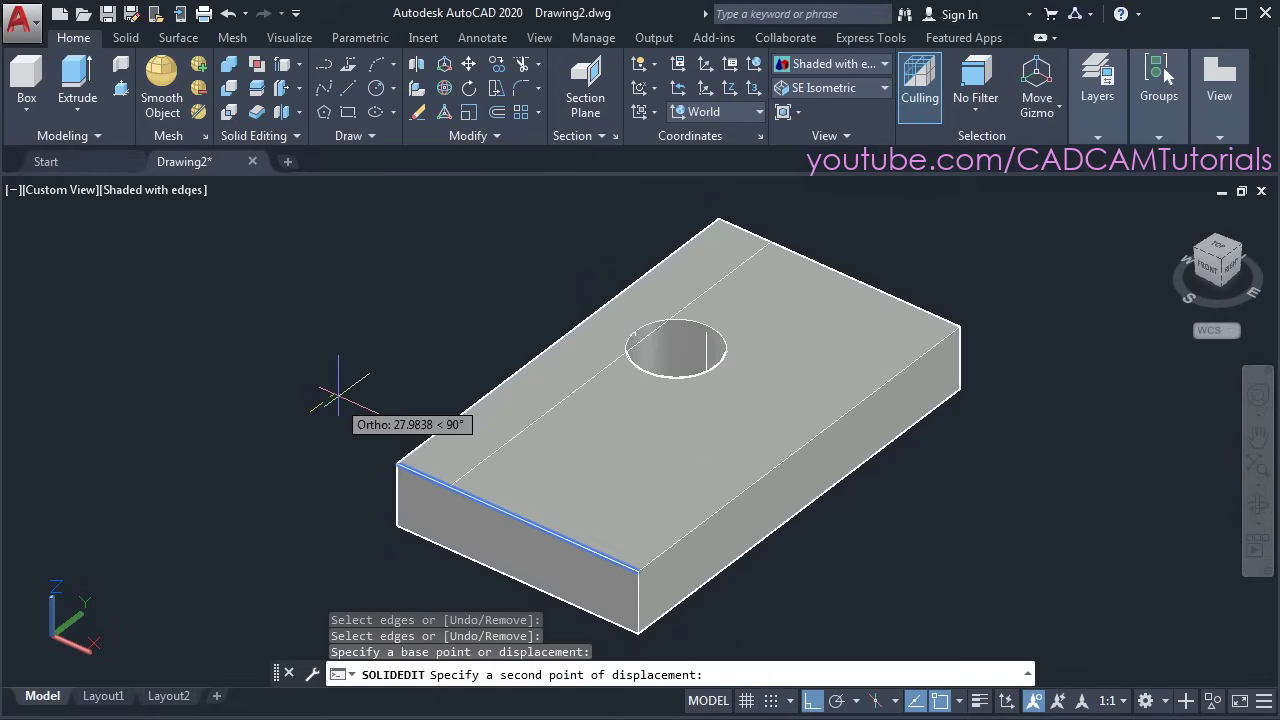
left_click(406, 346)
left_click(457, 463)
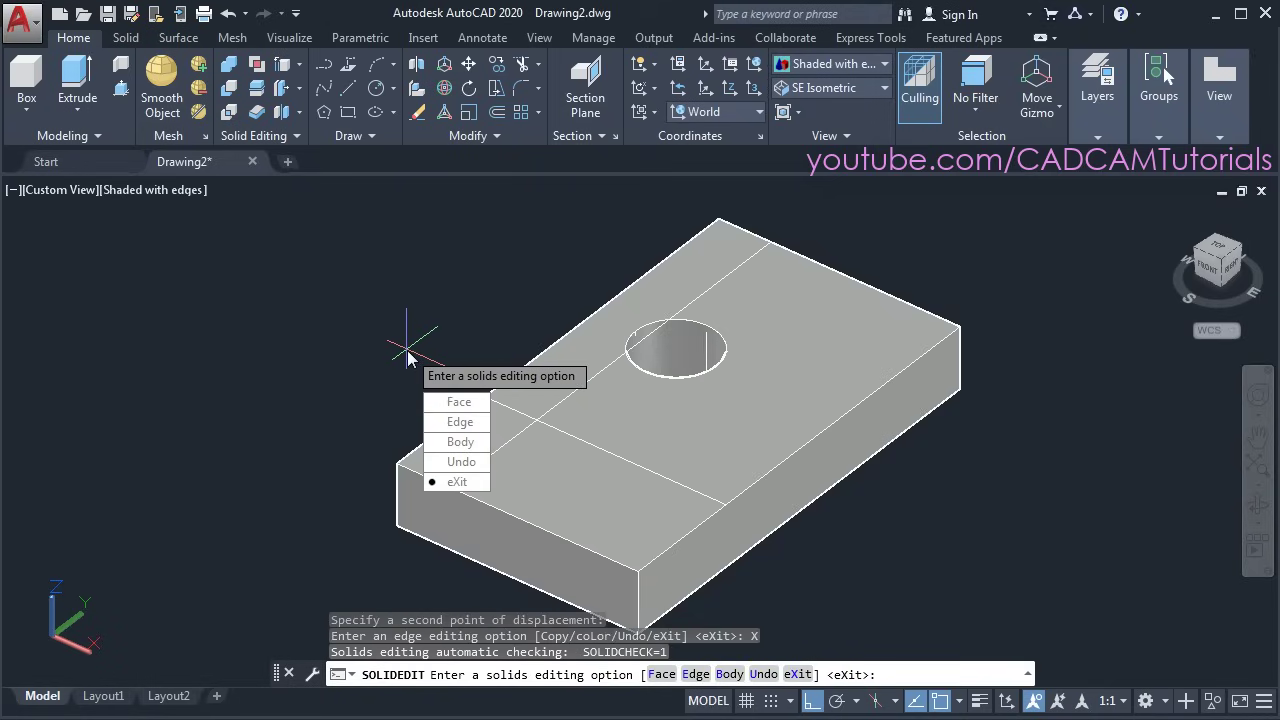
left_click(450, 482)
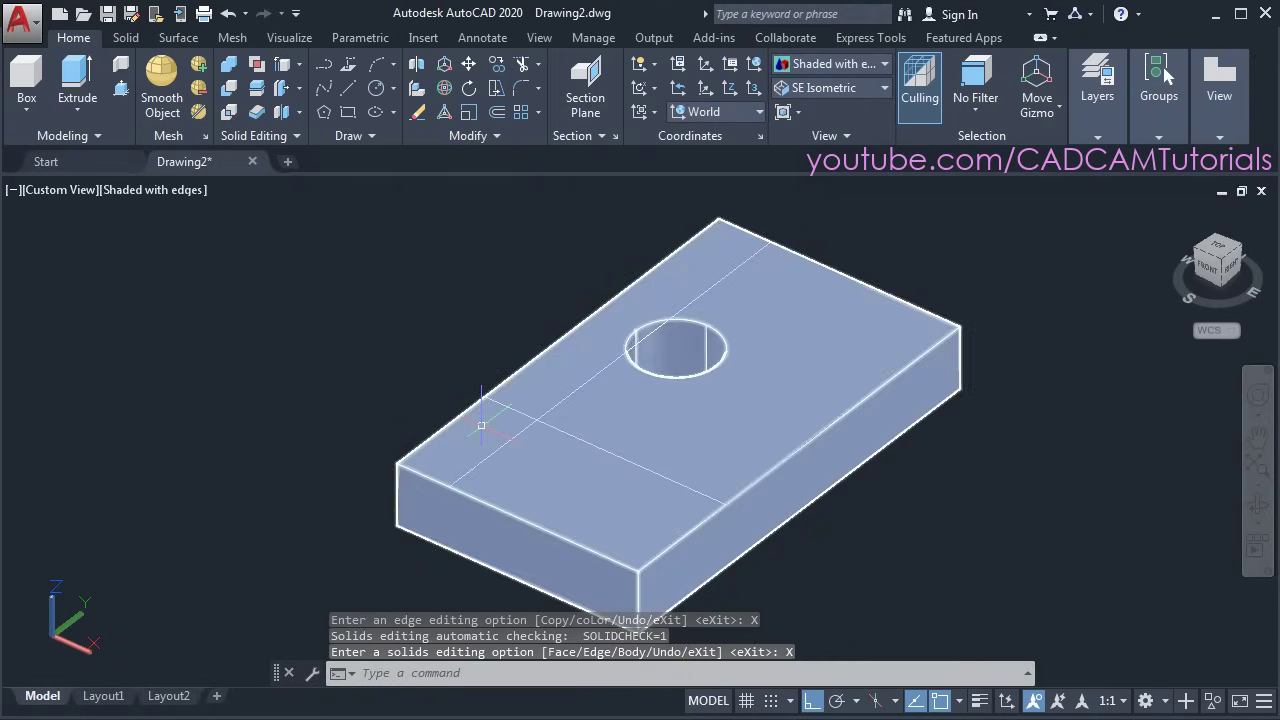
Press-pull the front-left corner area of the top face upward into an upright end block
left_click(119, 90)
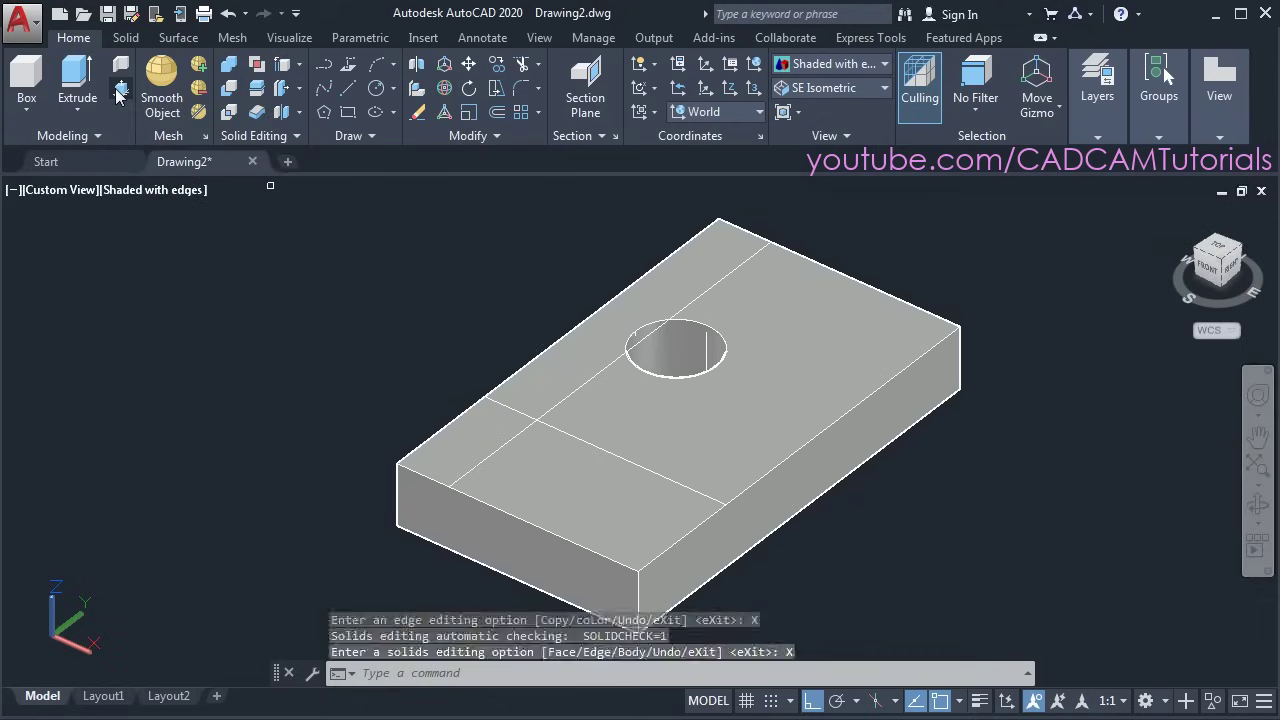
left_click(471, 439)
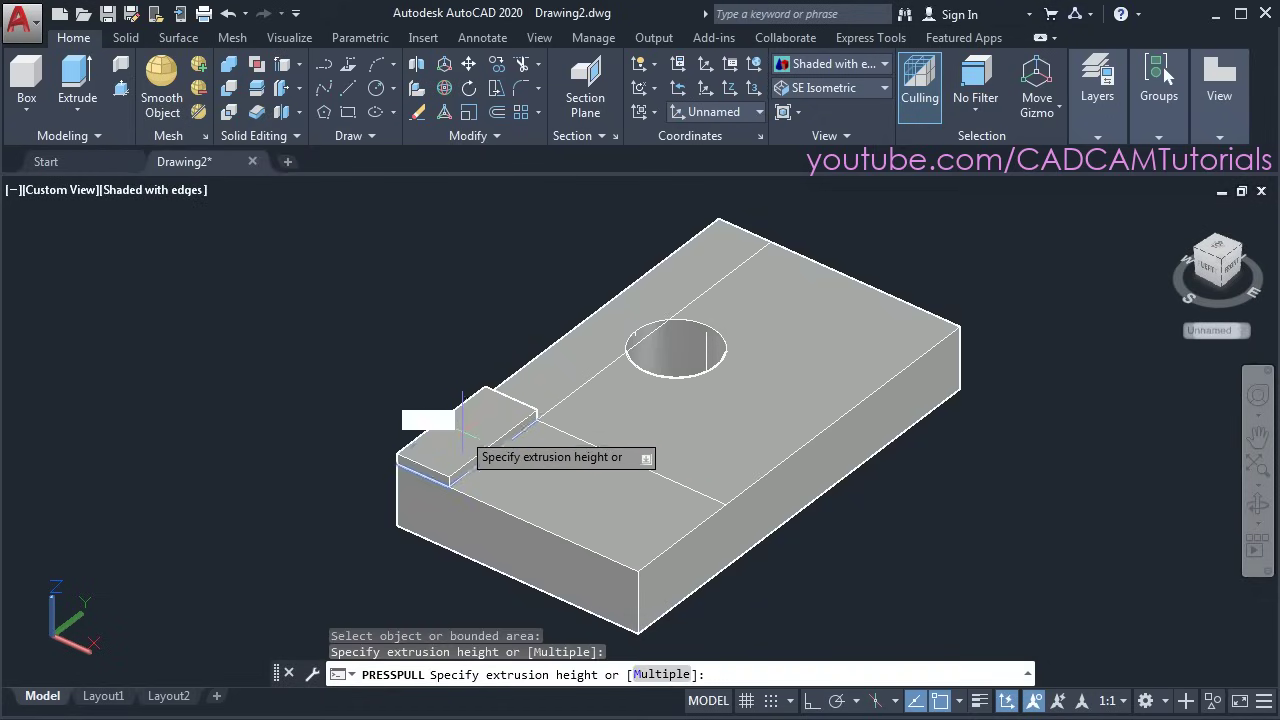
left_click(437, 340)
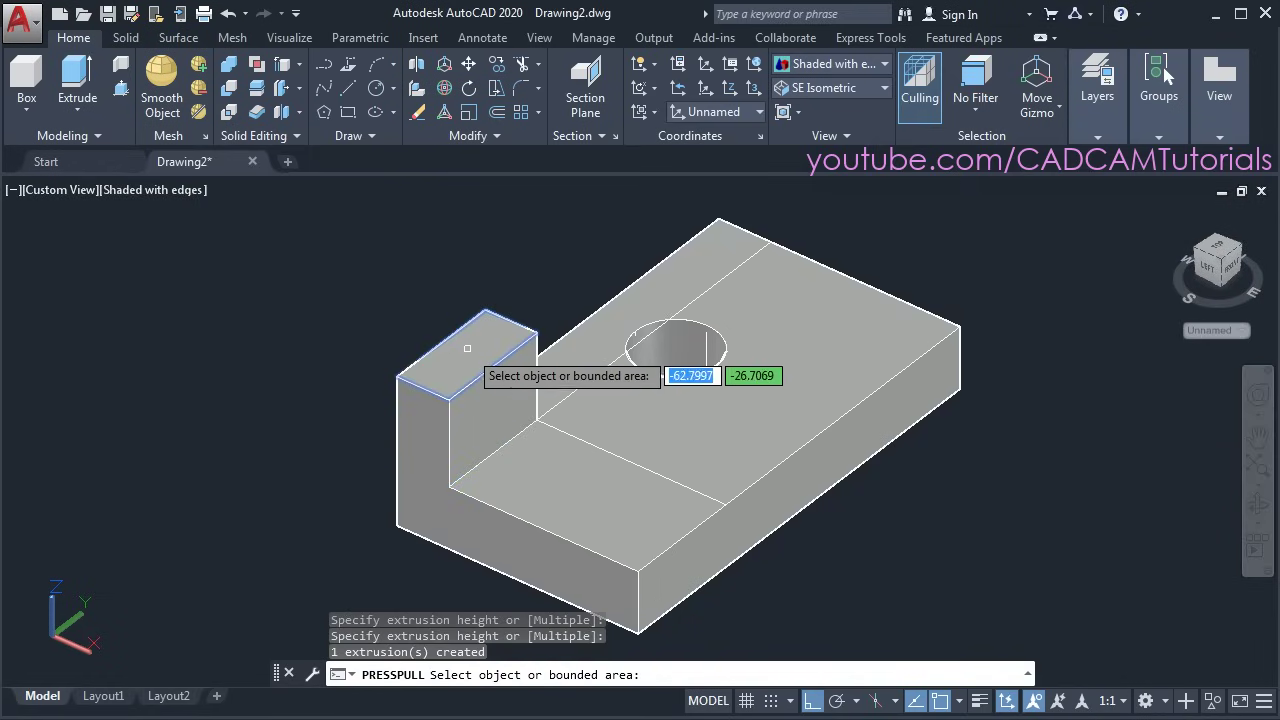
key("Return")
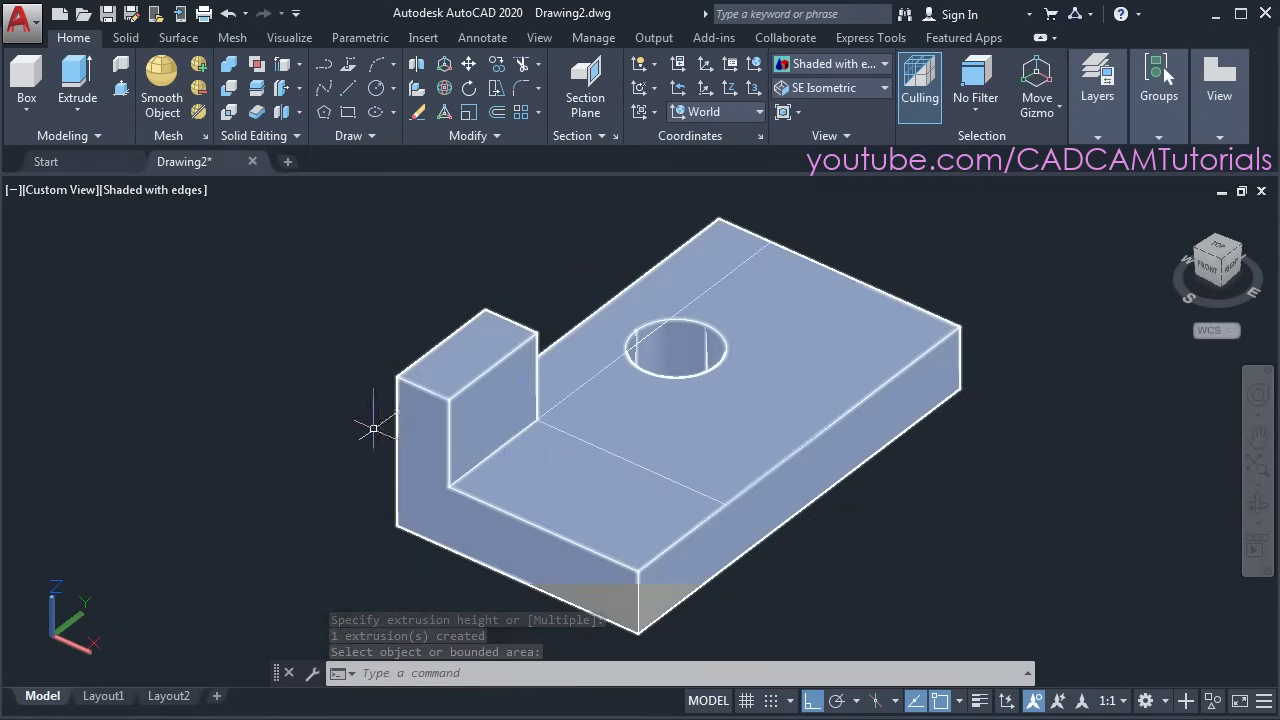
key("Escape")
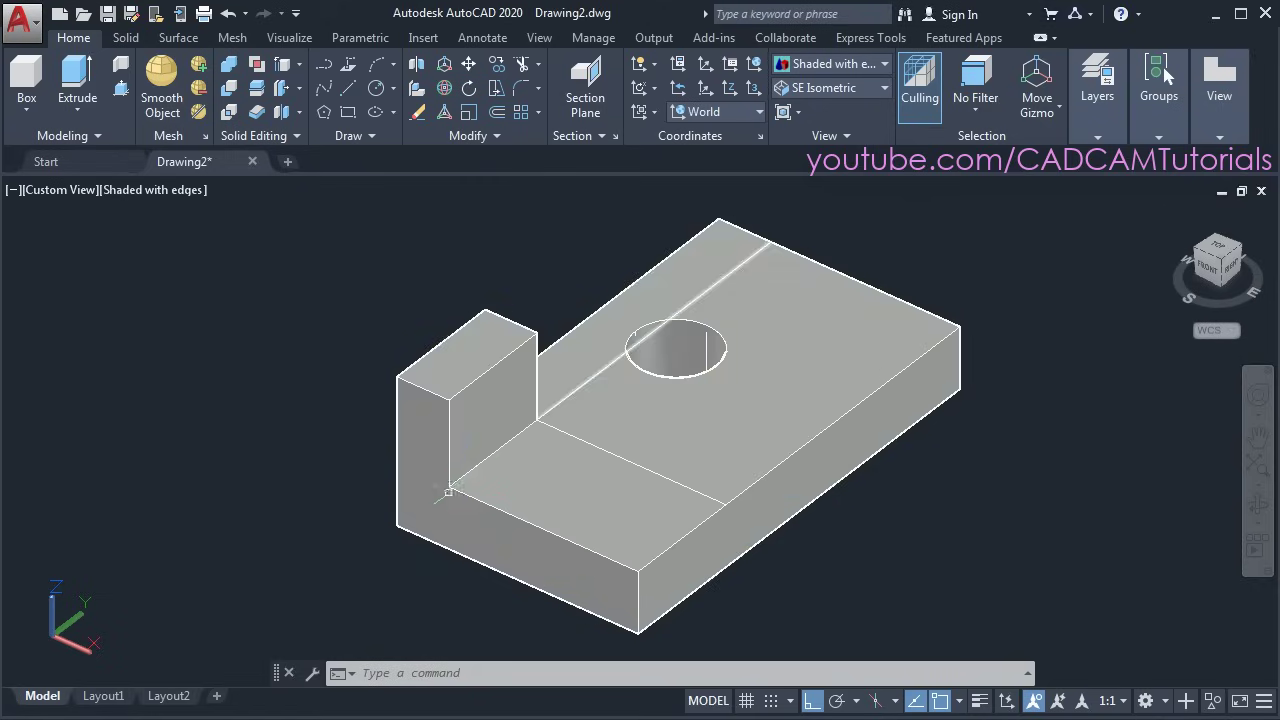
middle_click_drag(594, 481, 351, 457)
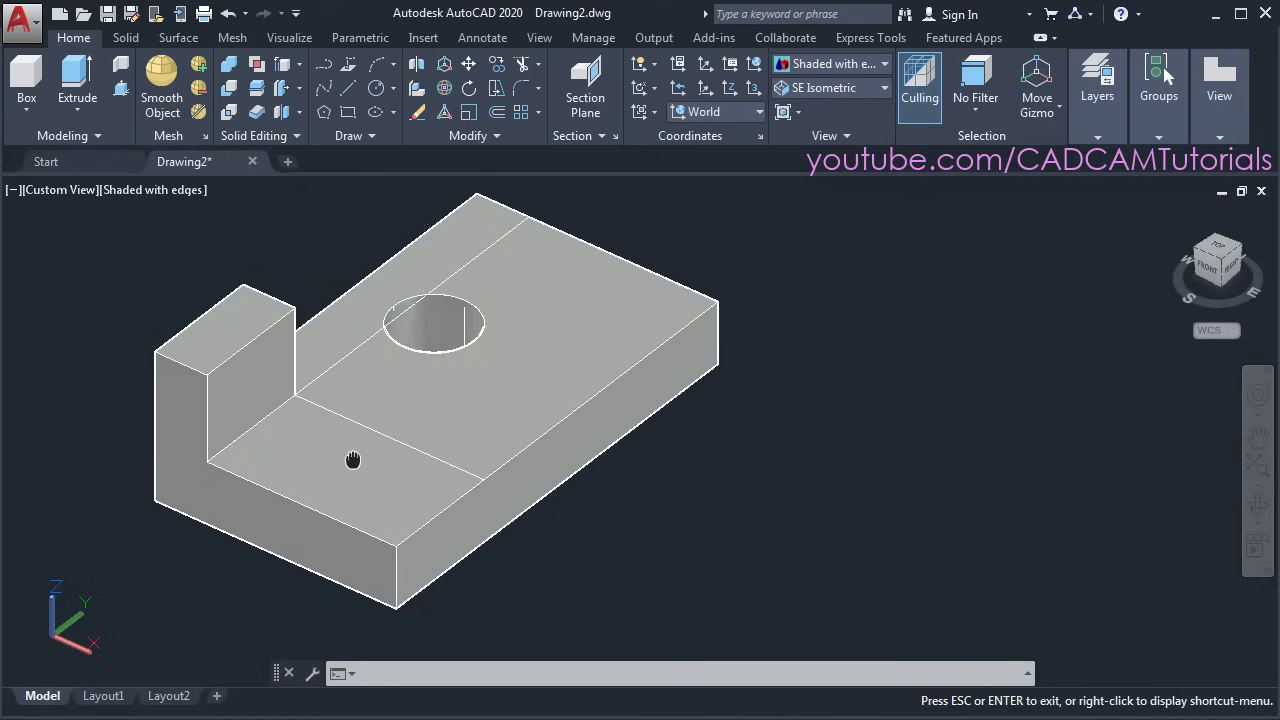
scroll(677, 487, "down", 2)
middle_click_drag(677, 487, 671, 487)
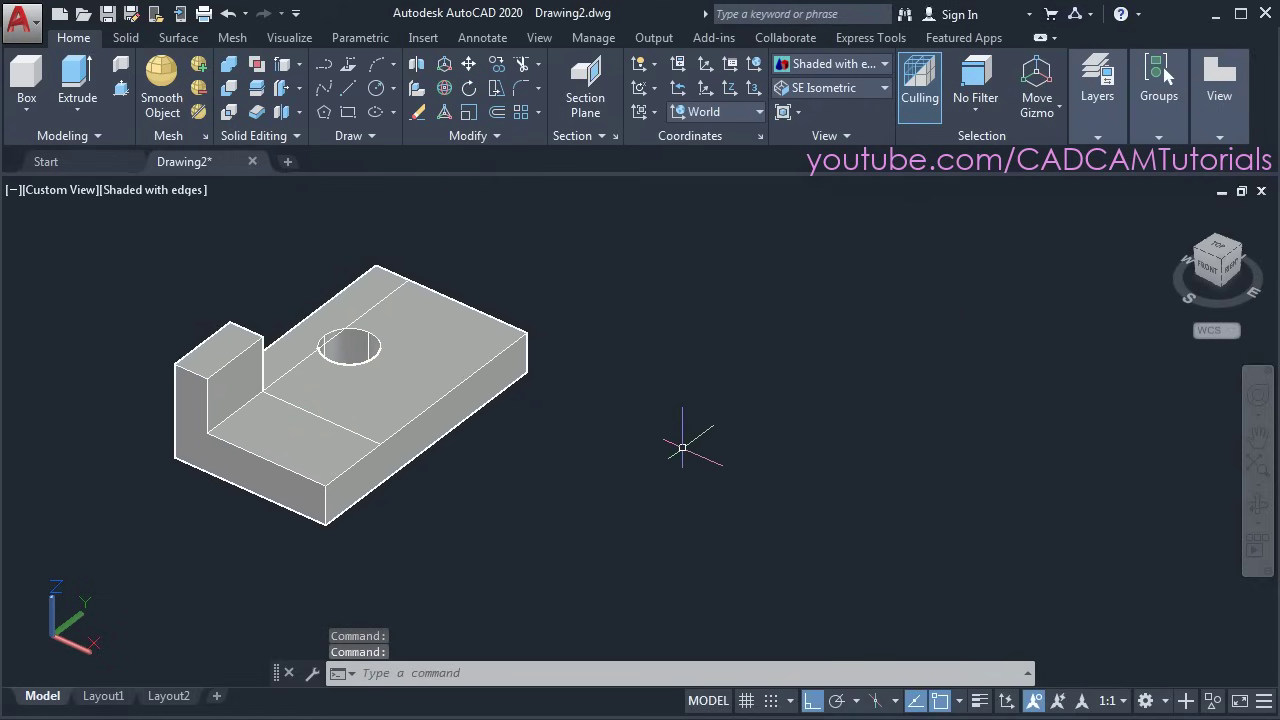
Draw a 50 by 150 rectangle from a corner point beside the bracket
left_click(347, 113)
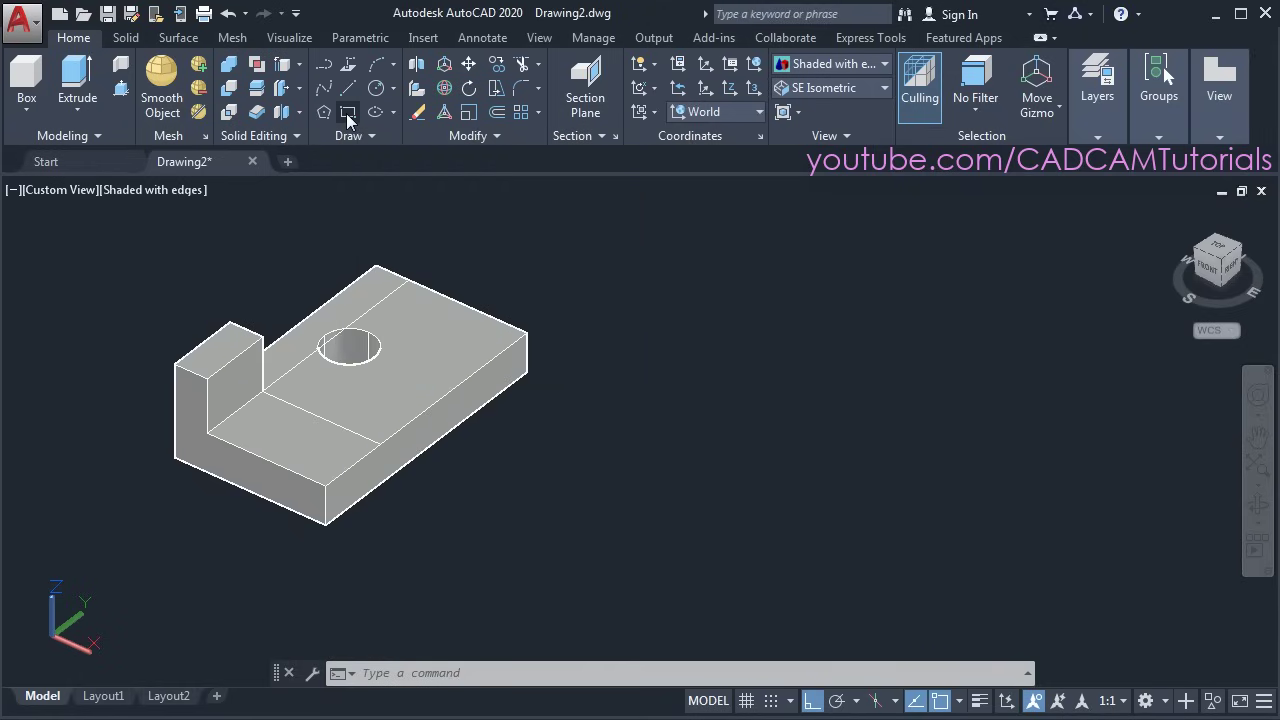
left_click(595, 489)
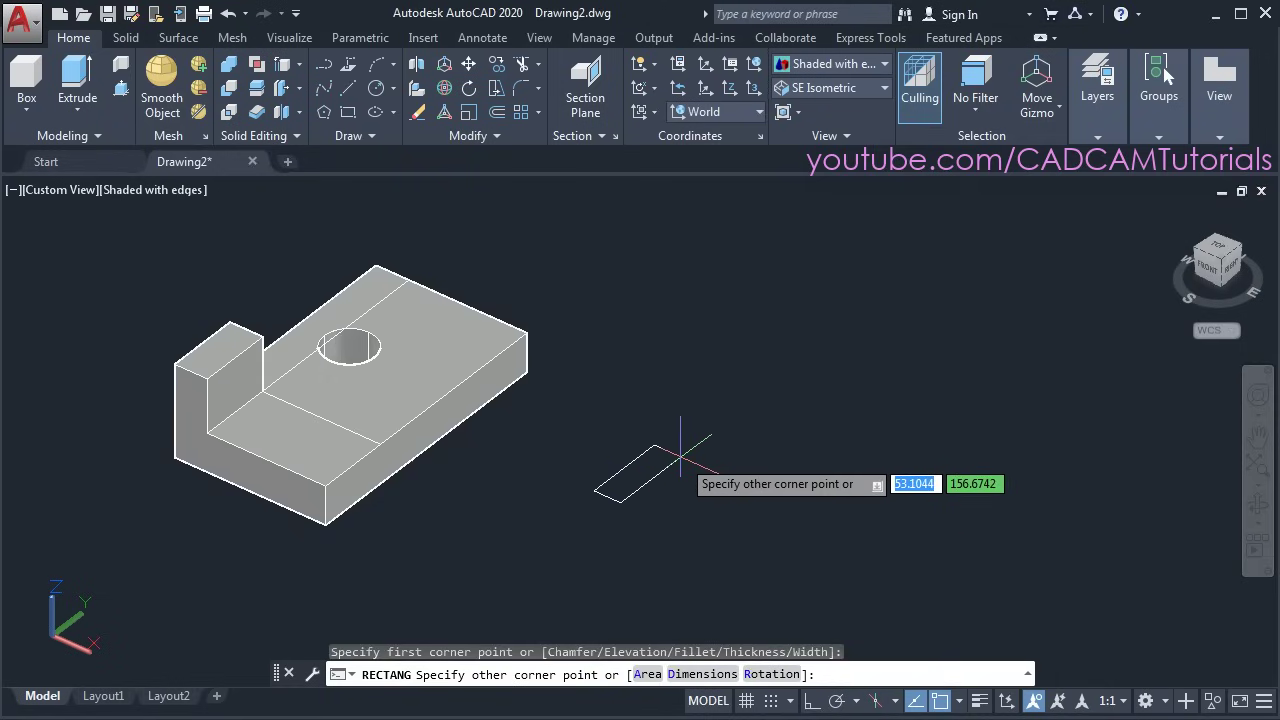
type("50")
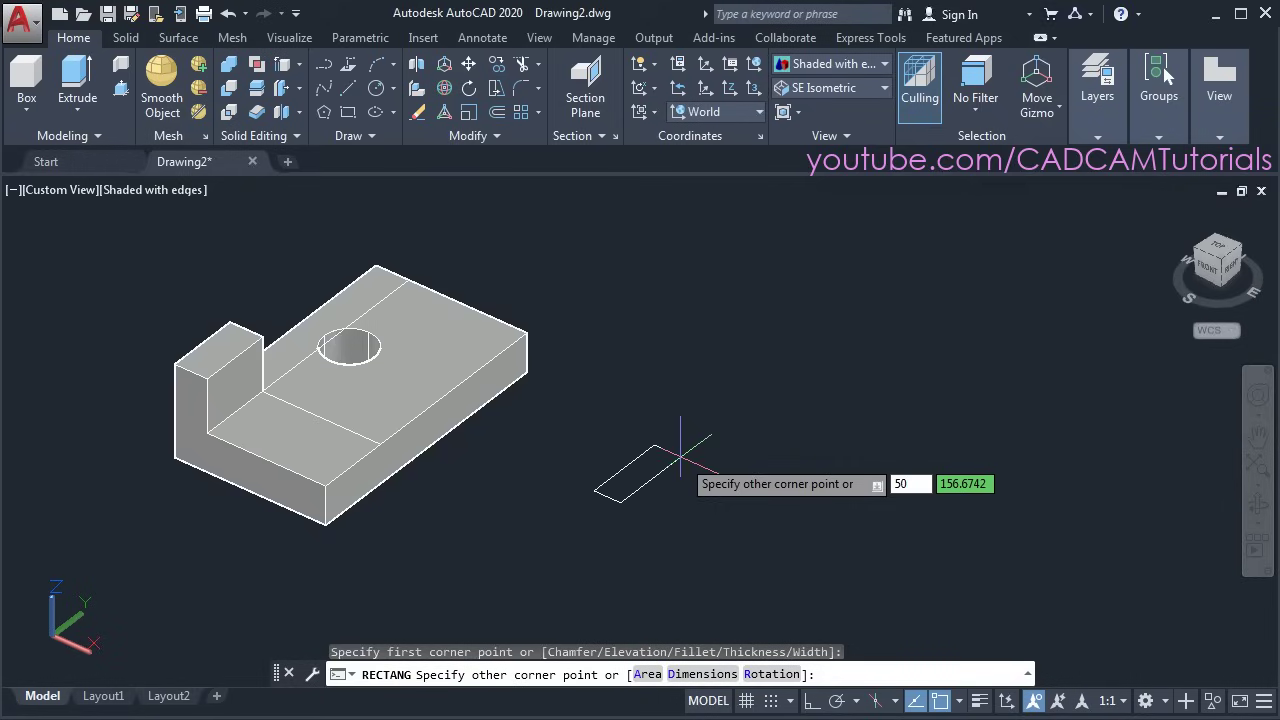
key("Tab")
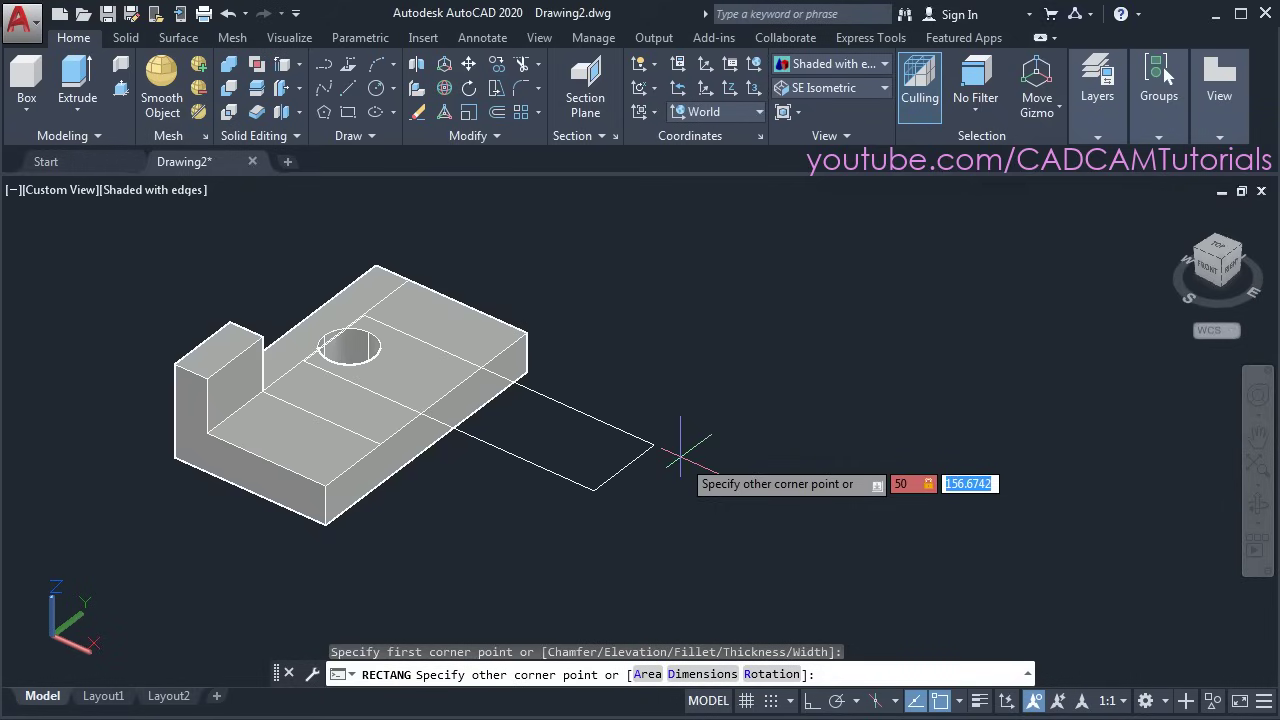
type("150")
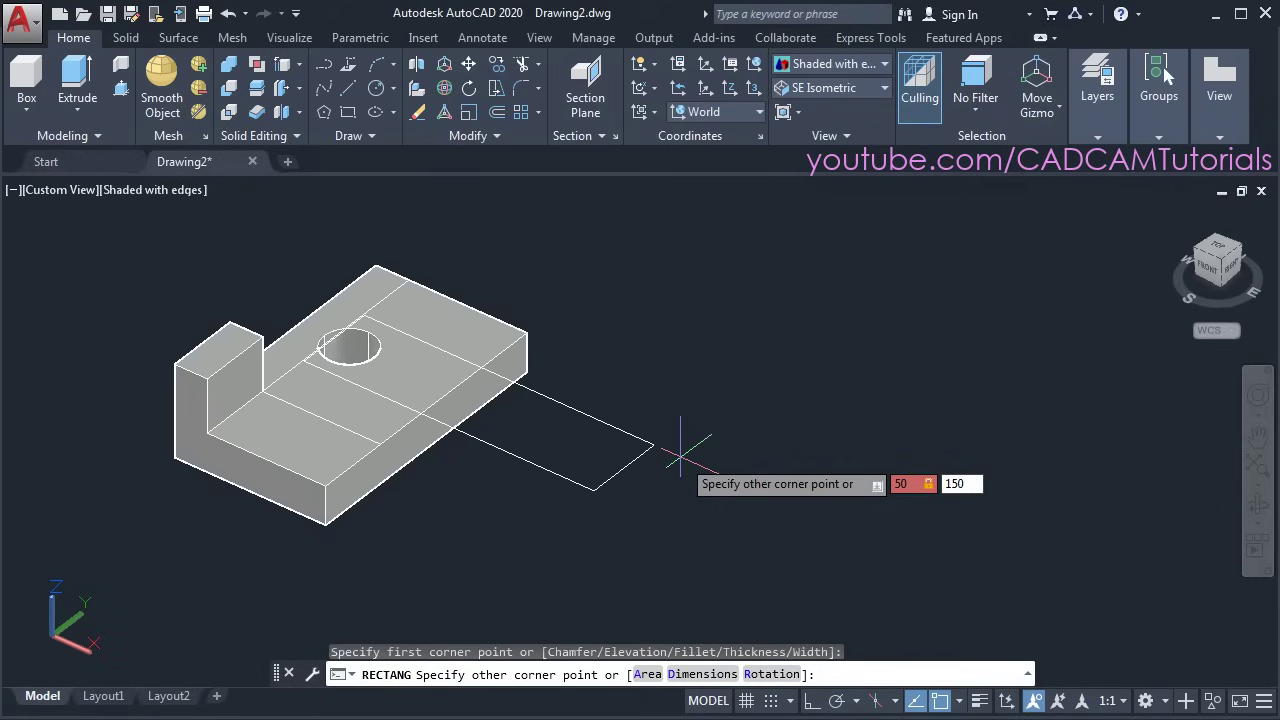
key("Return")
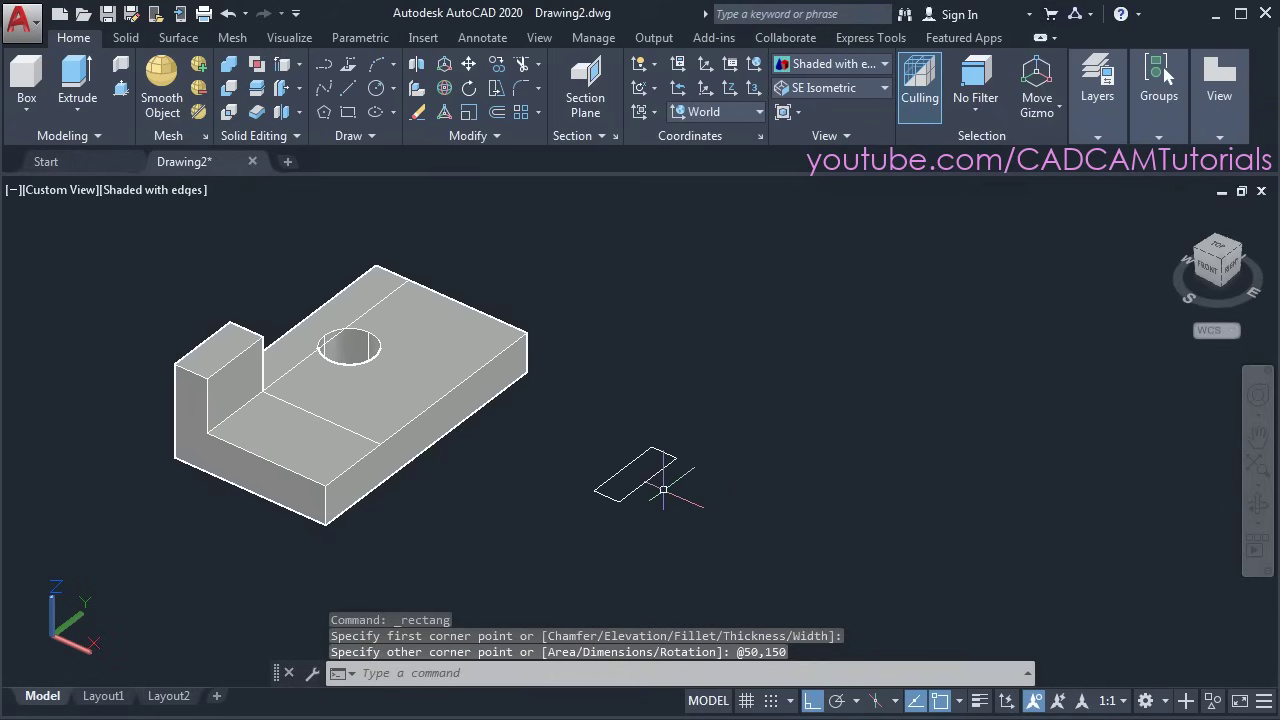
scroll(663, 490, "up", 3)
scroll(569, 513, "up", 2)
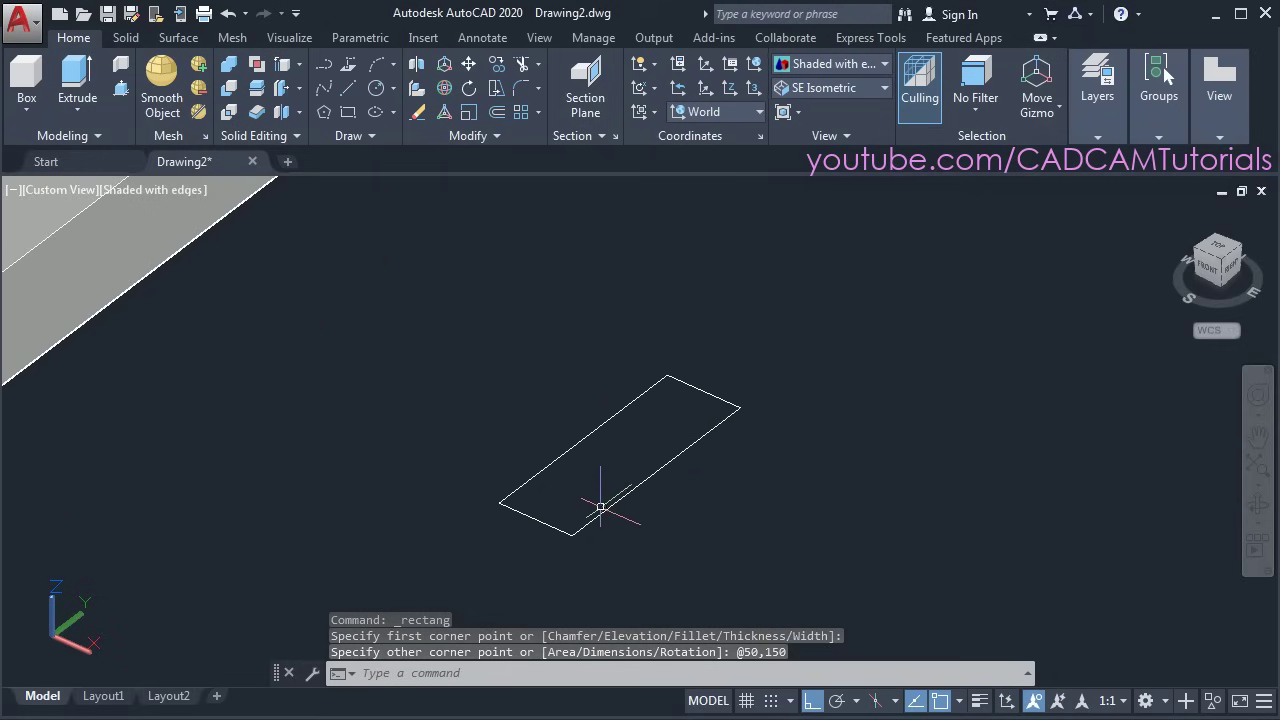
middle_click_drag(600, 508, 691, 471)
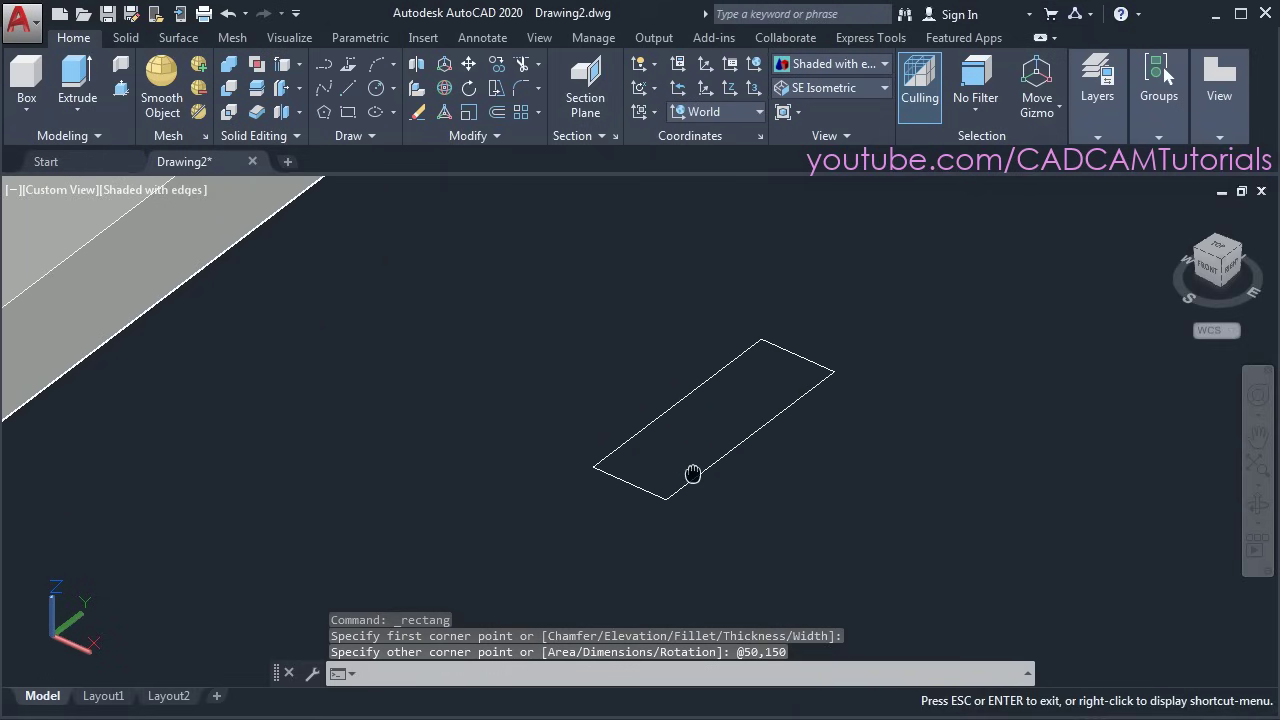
Press-pull the 50 by 150 rectangle upward into a standalone box solid
left_click(119, 90)
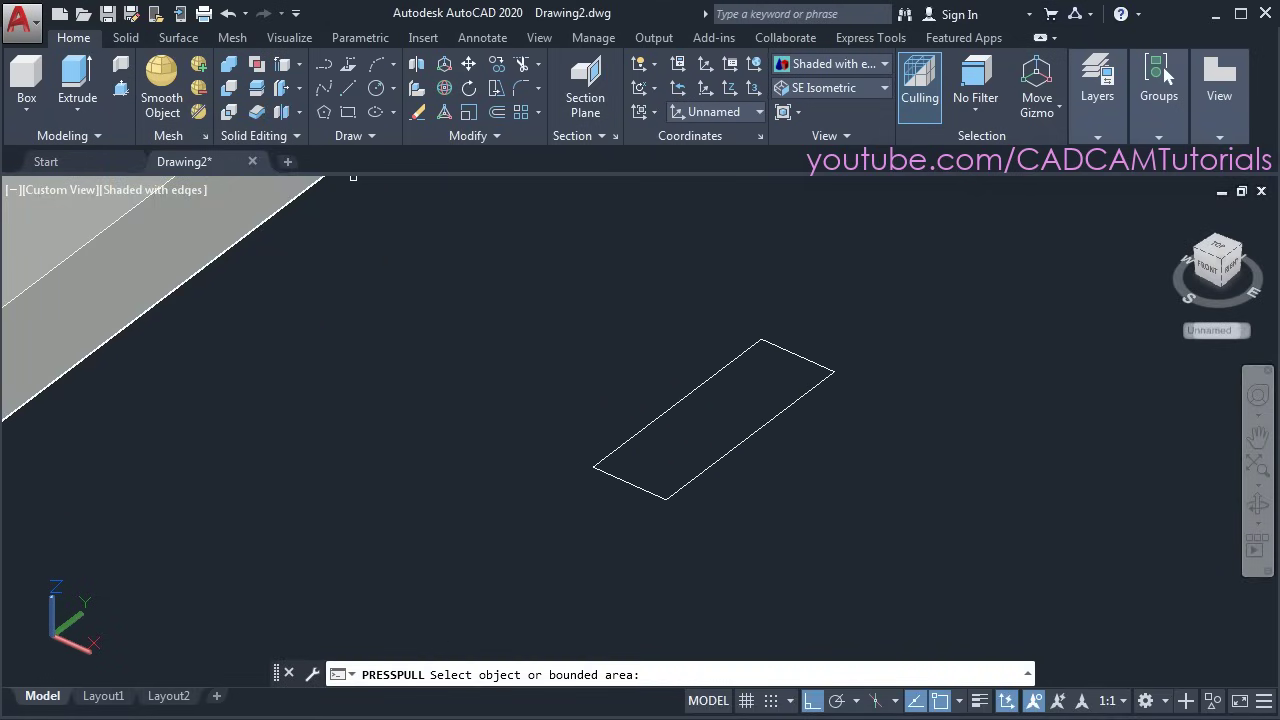
left_click(697, 440)
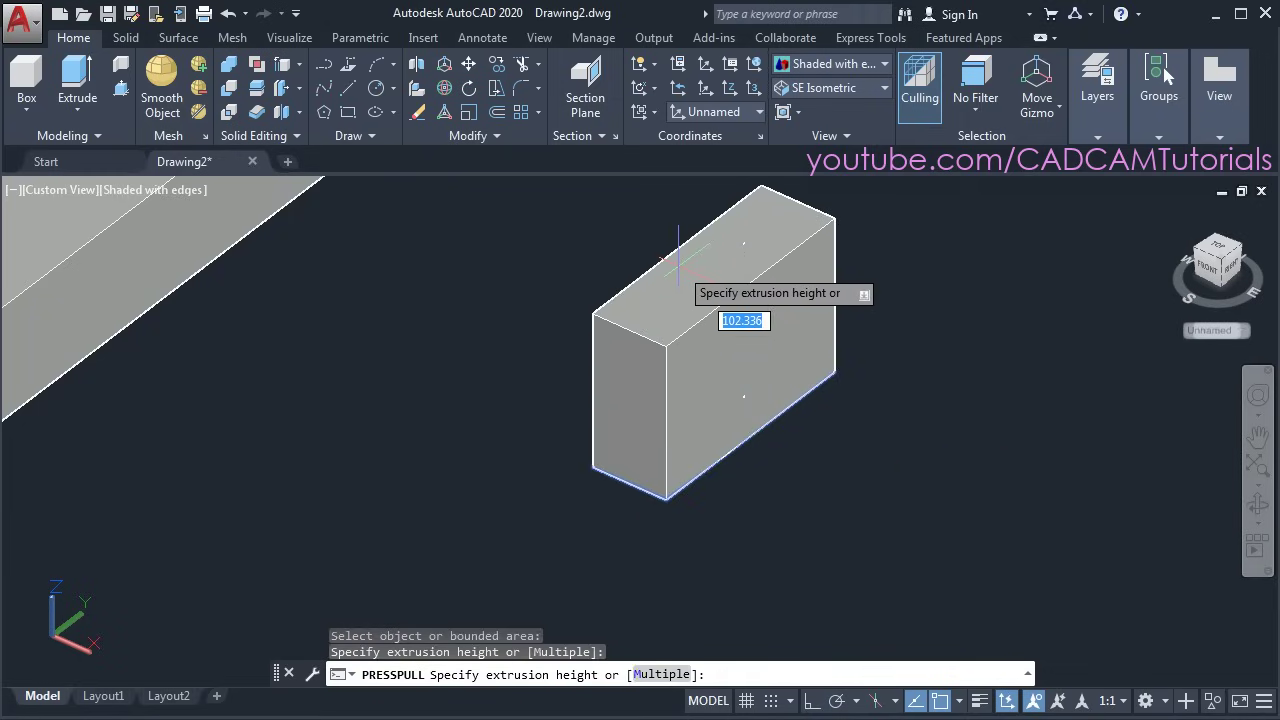
left_click(679, 258)
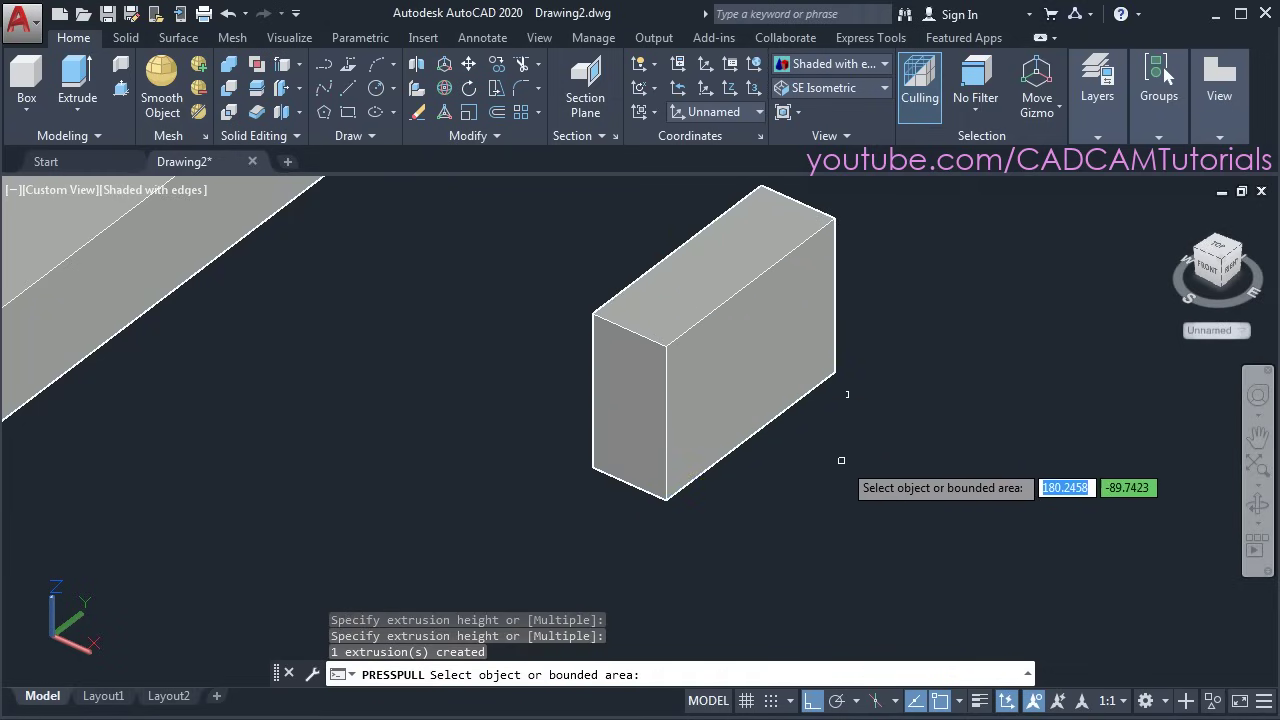
key("Return")
scroll(840, 462, "down", 4)
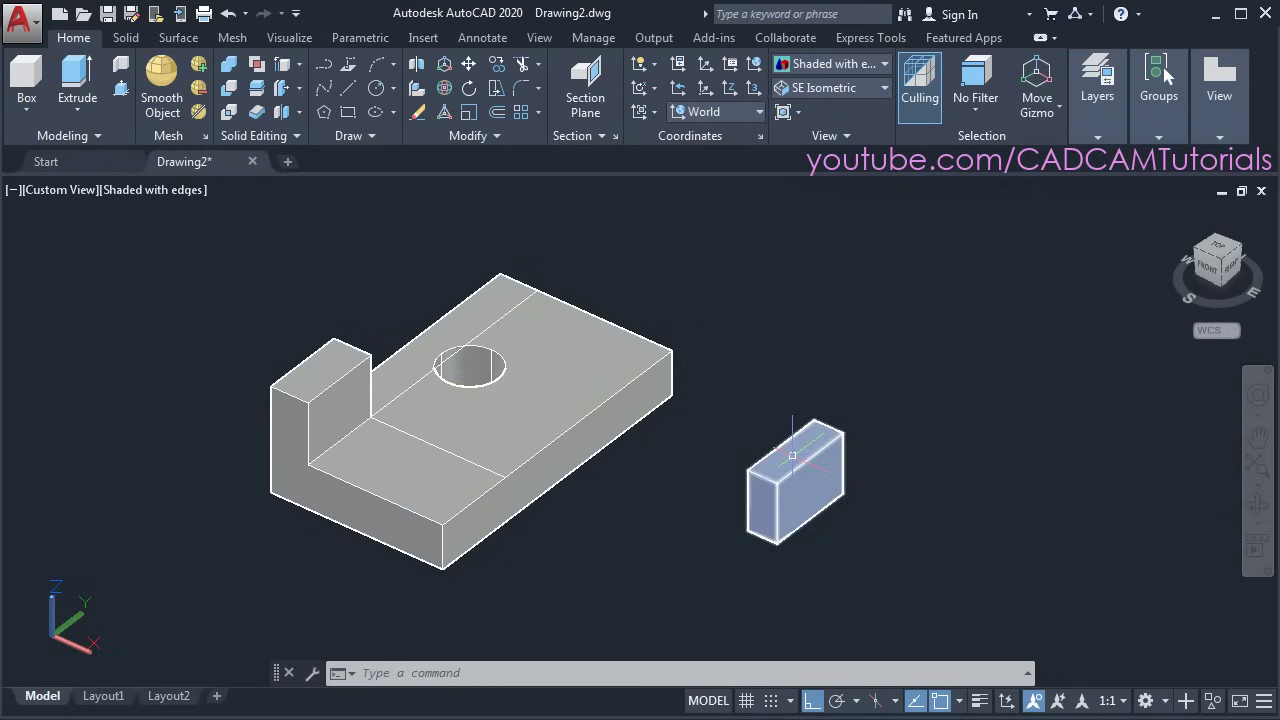
Move the small box by its corner onto the far corner of the bracket's base
left_click(468, 66)
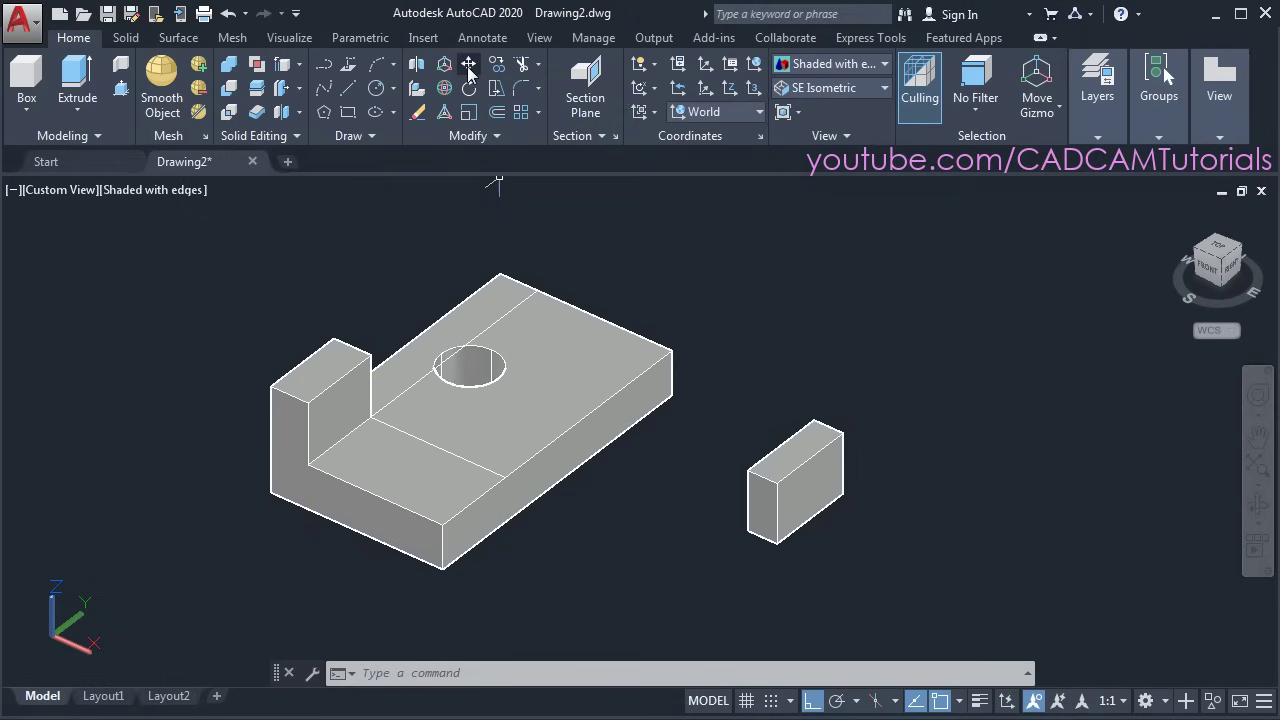
left_click(800, 482)
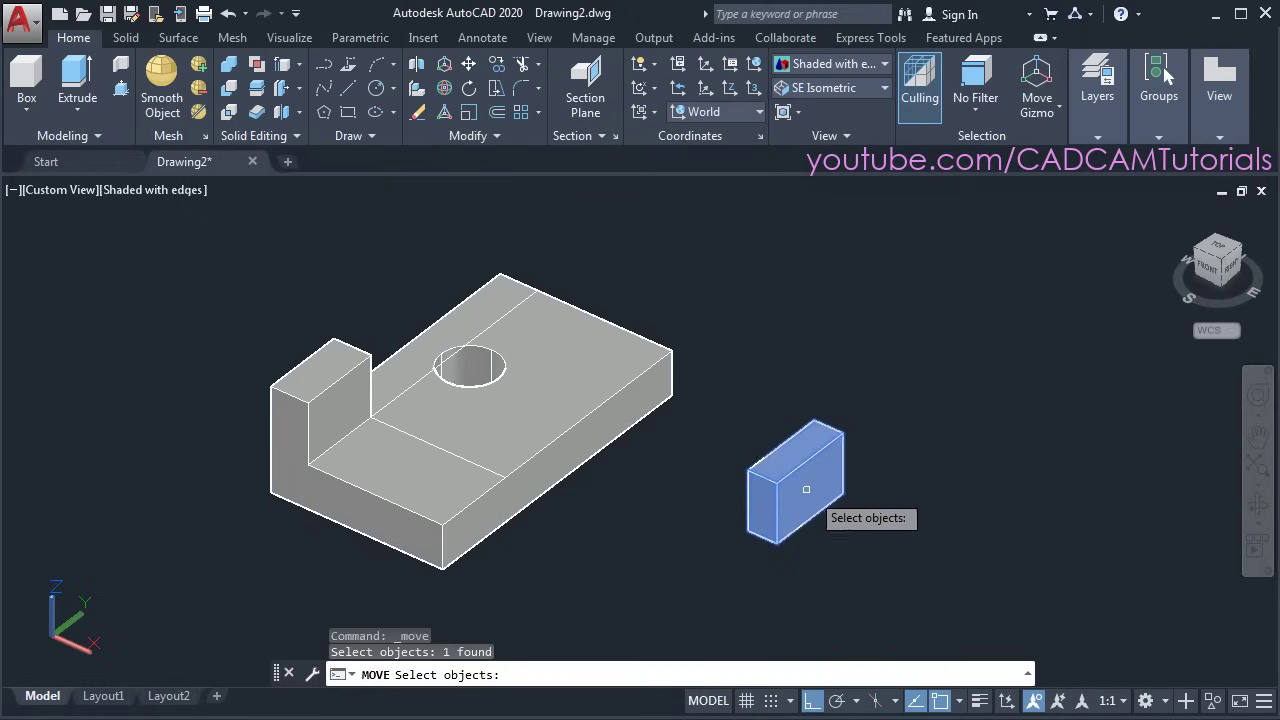
key("Return")
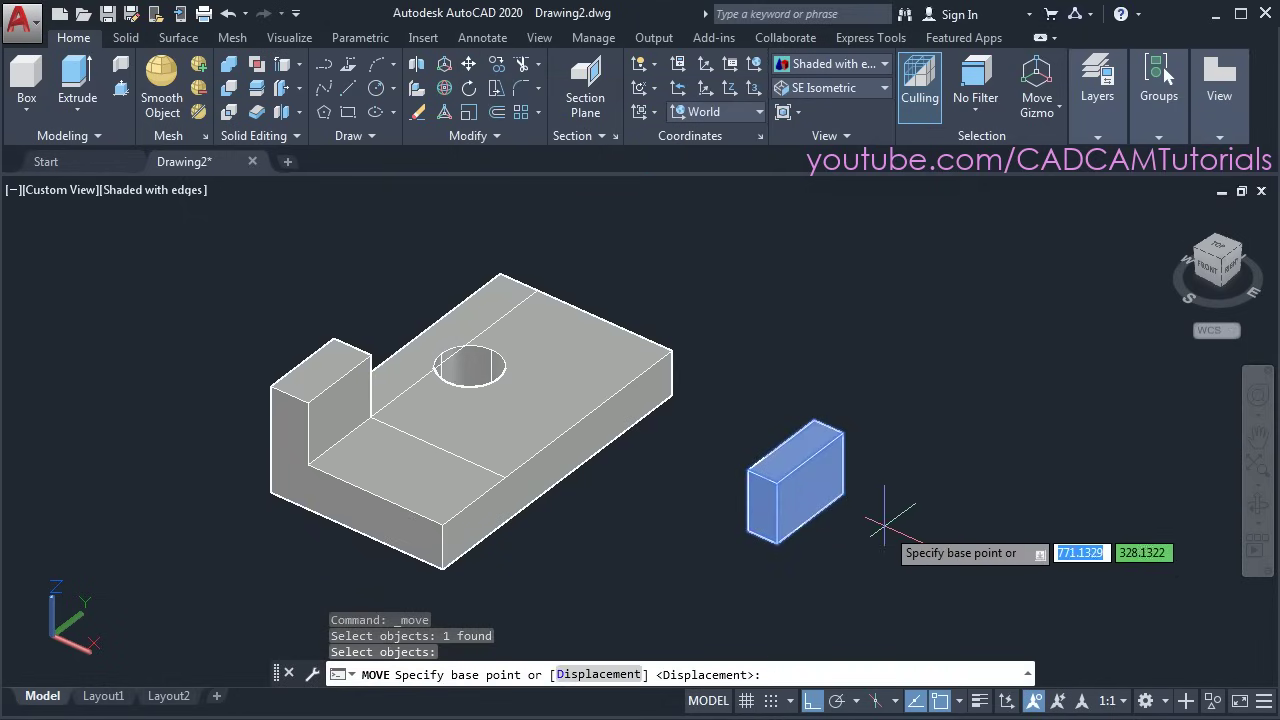
left_click(842, 492)
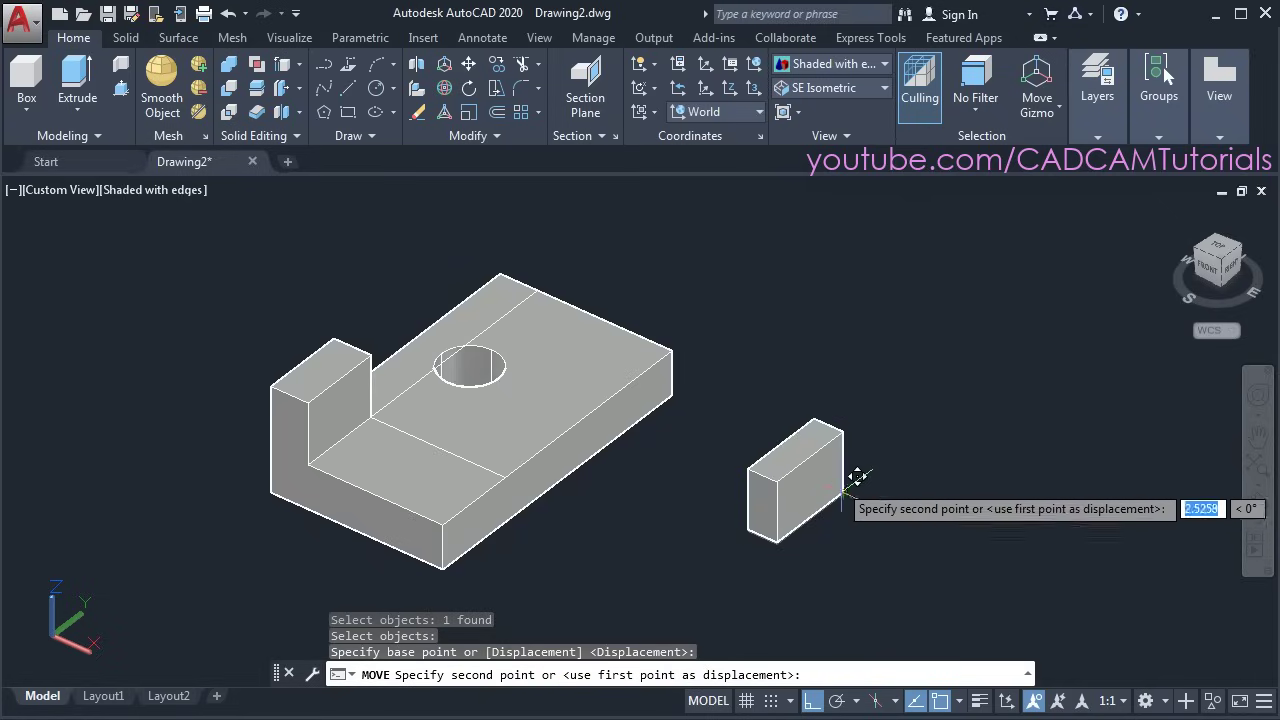
left_click(672, 350)
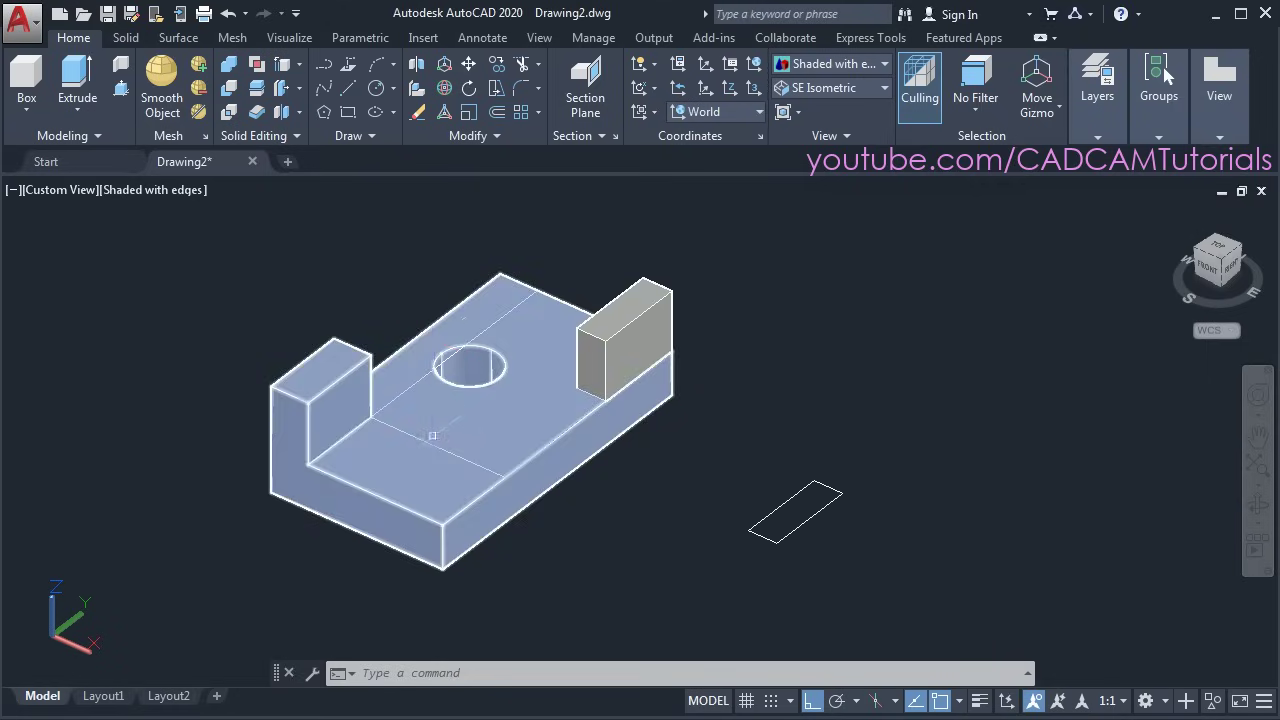
Erase the leftover rectangle outline and the two stray lines on the top face
type("e")
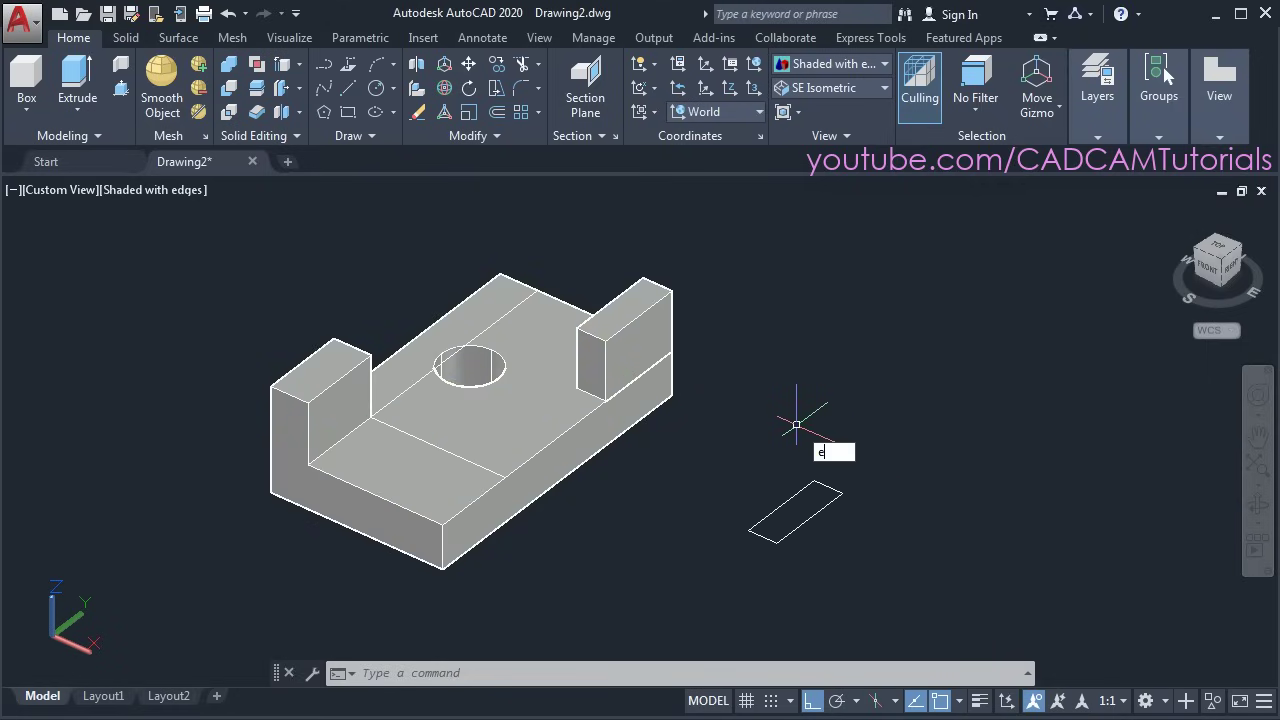
key("Return")
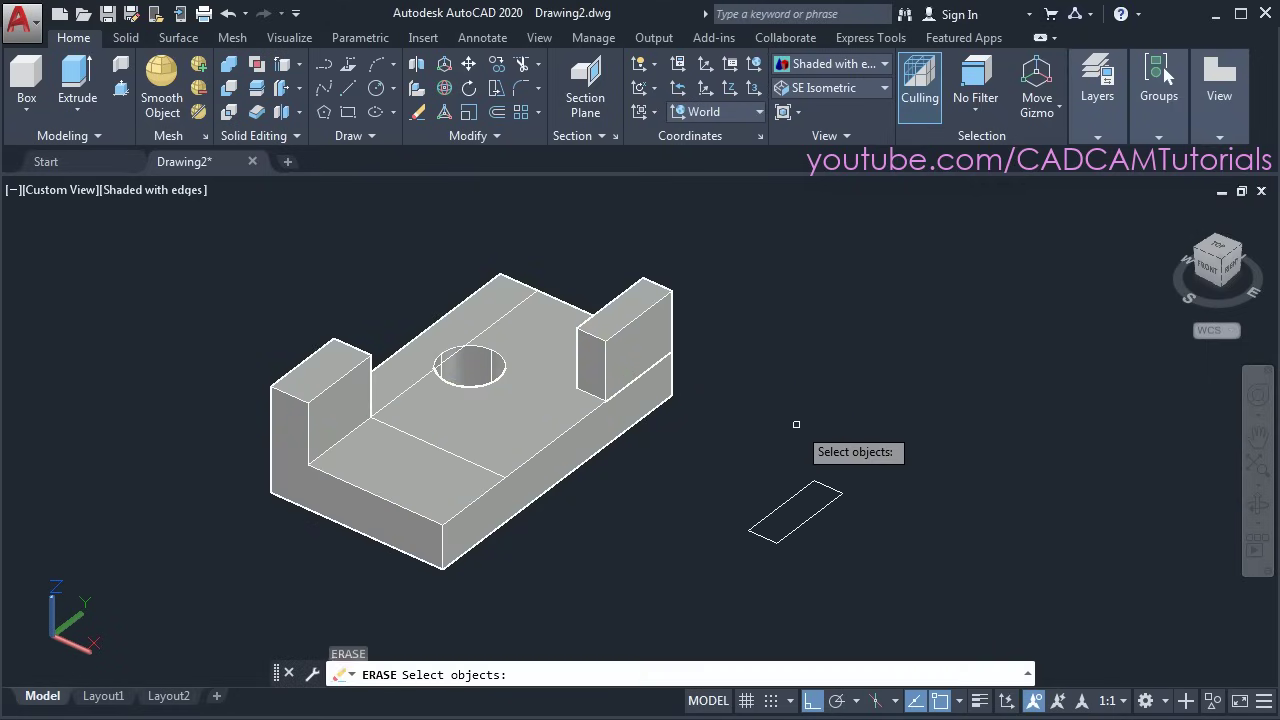
left_click(805, 516)
left_click(405, 387)
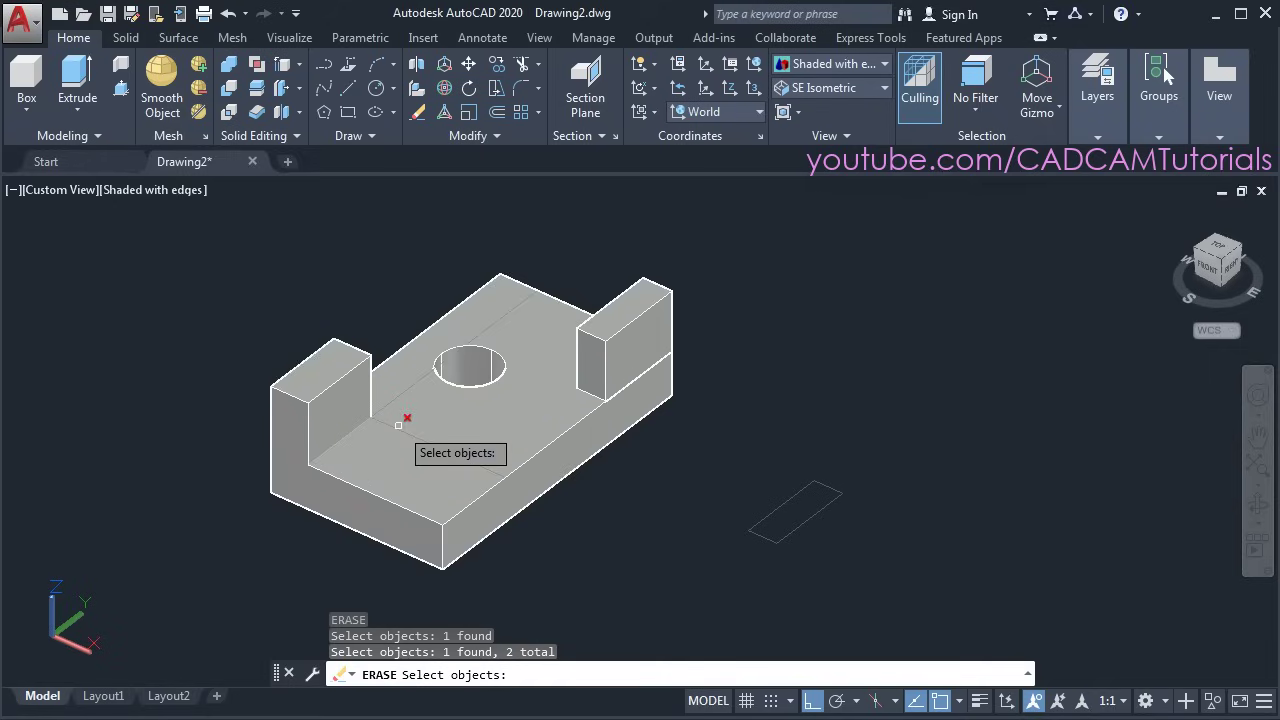
left_click(400, 424)
key("Return")
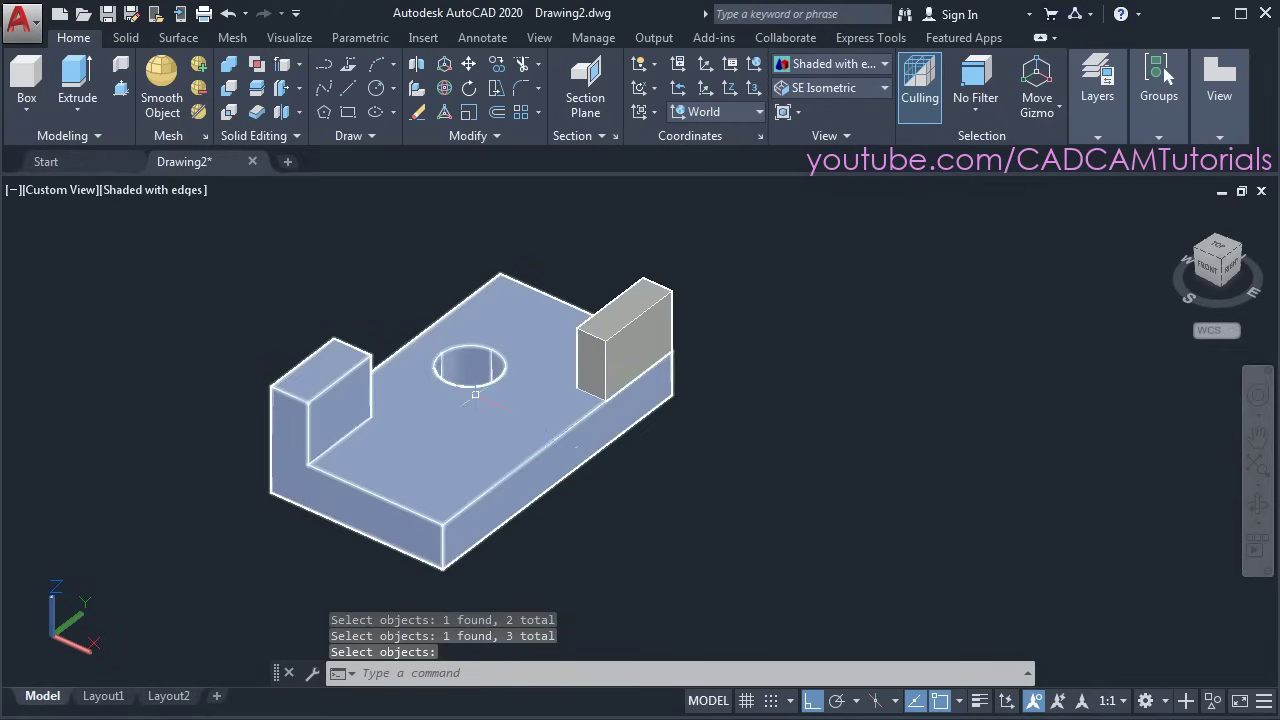
middle_click_drag(506, 405, 651, 419)
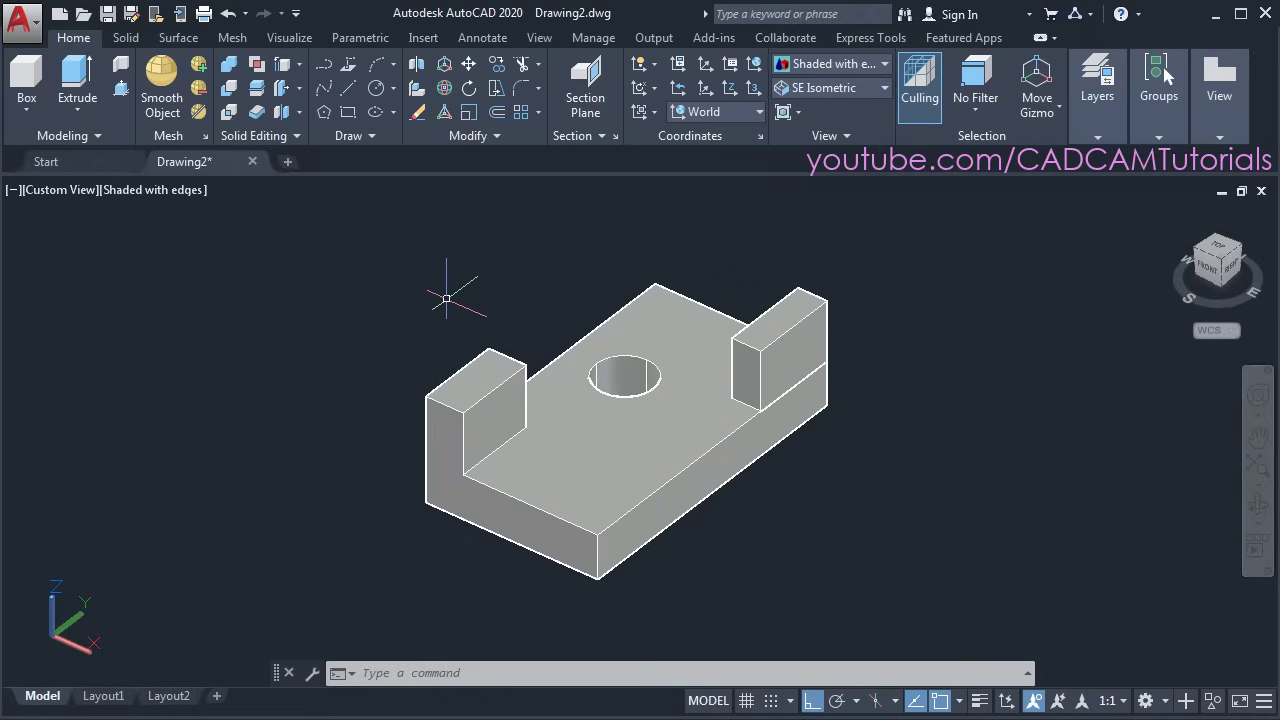
Union the end block with the base plate into a single solid
left_click(229, 66)
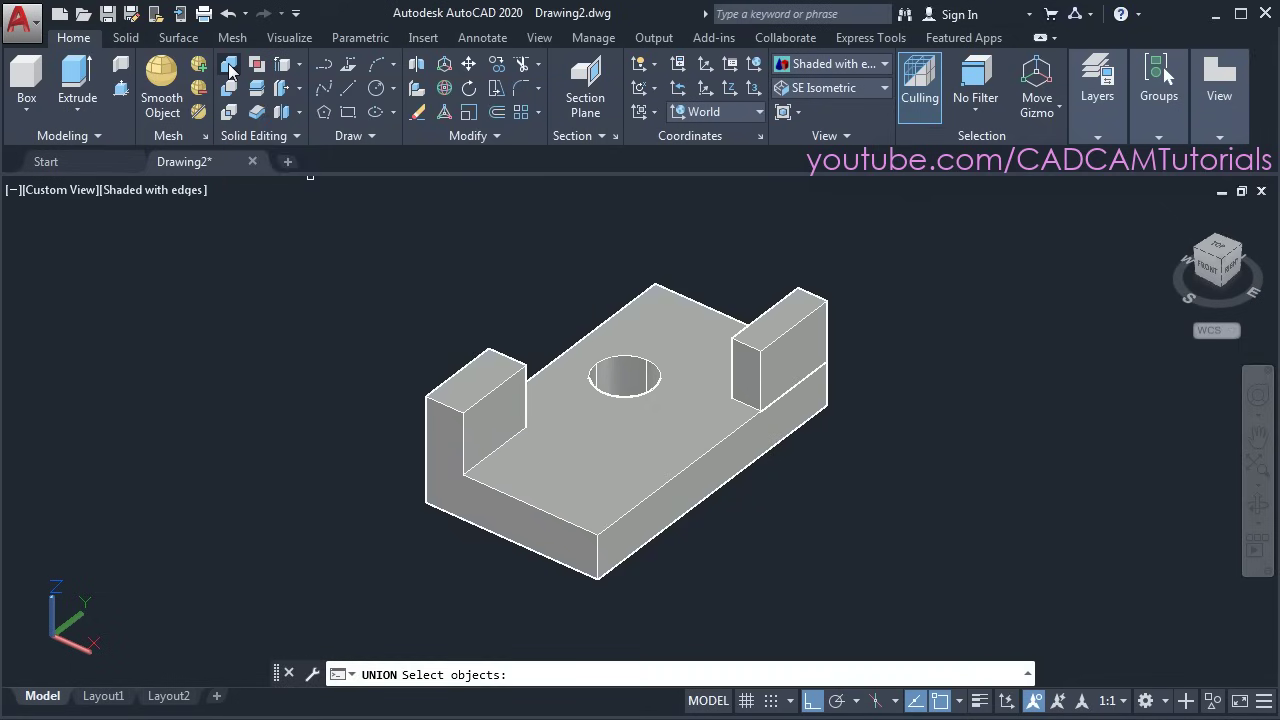
left_click(795, 344)
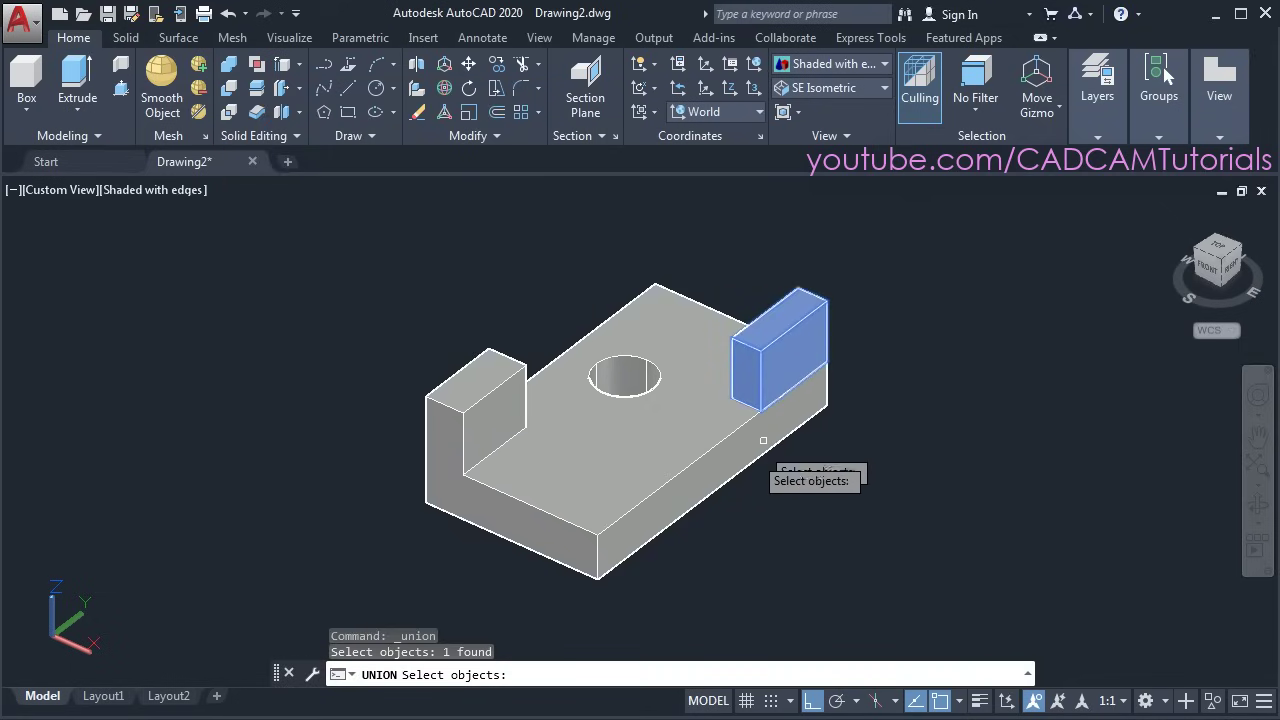
left_click(689, 449)
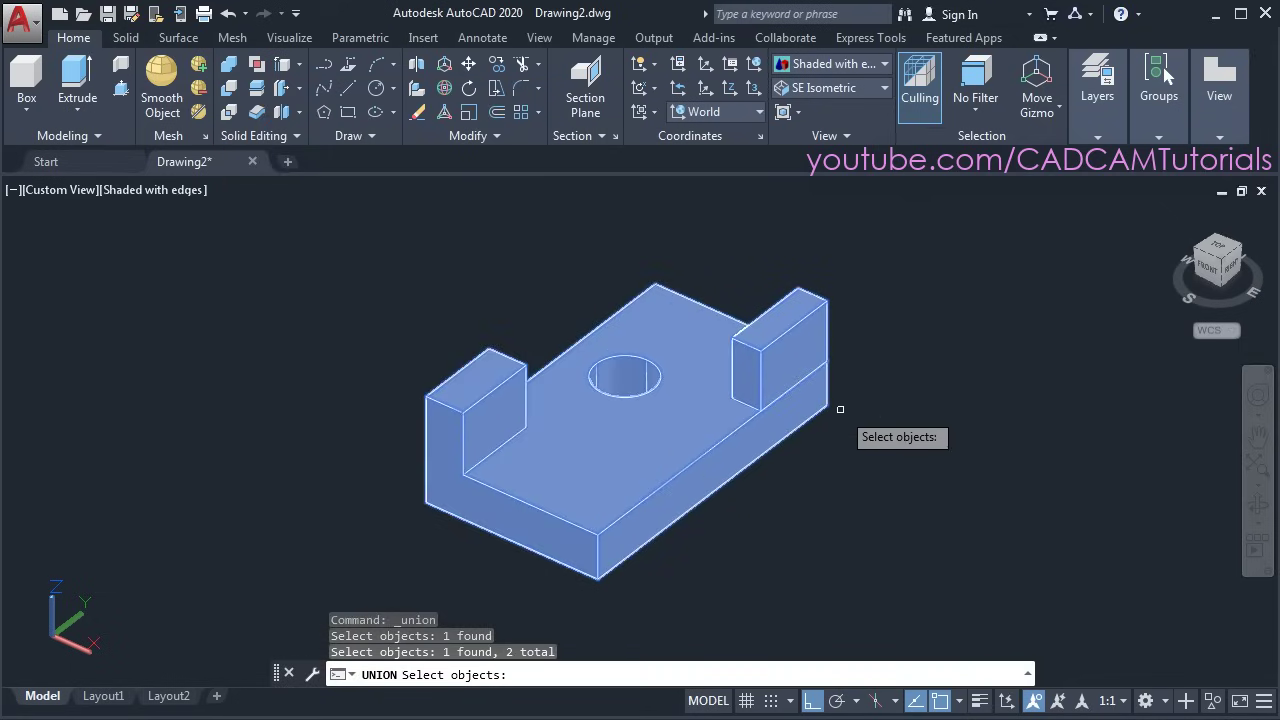
key("Return")
scroll(820, 482, "up", 2)
middle_click_drag(820, 482, 890, 487)
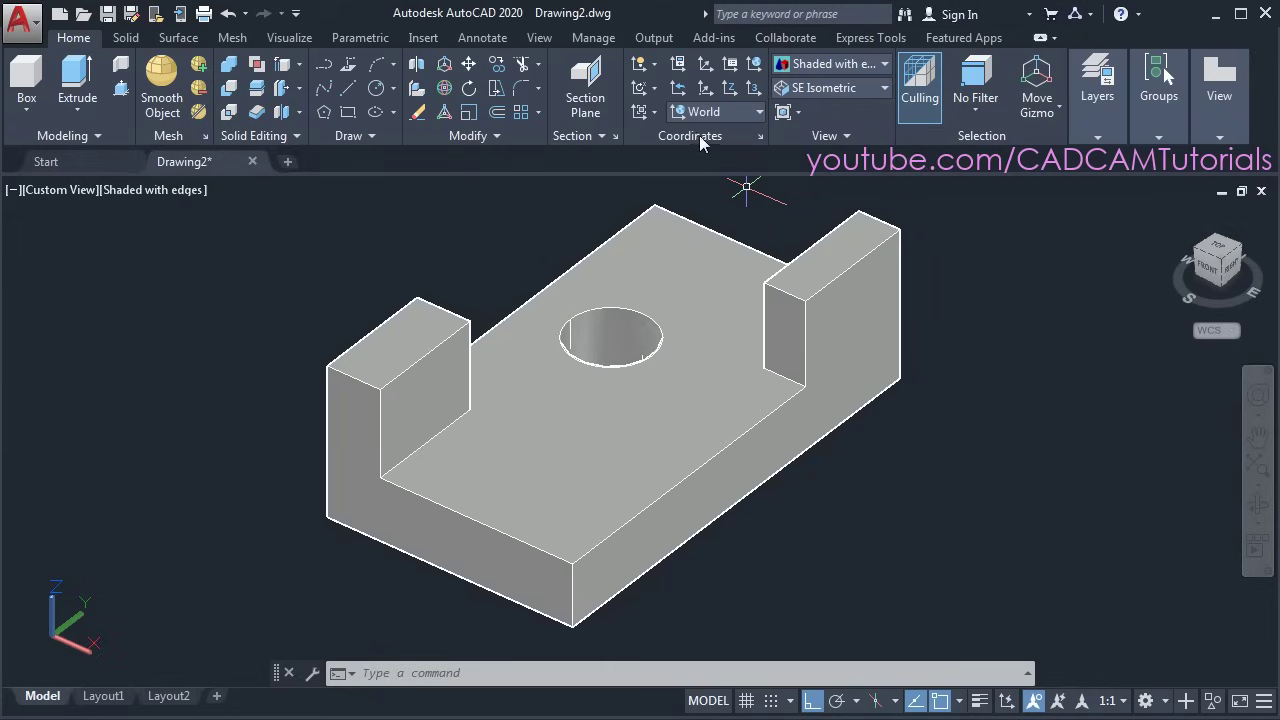
Orbit around the merged bracket from several angles, then show the preset UCS list
left_click(758, 114)
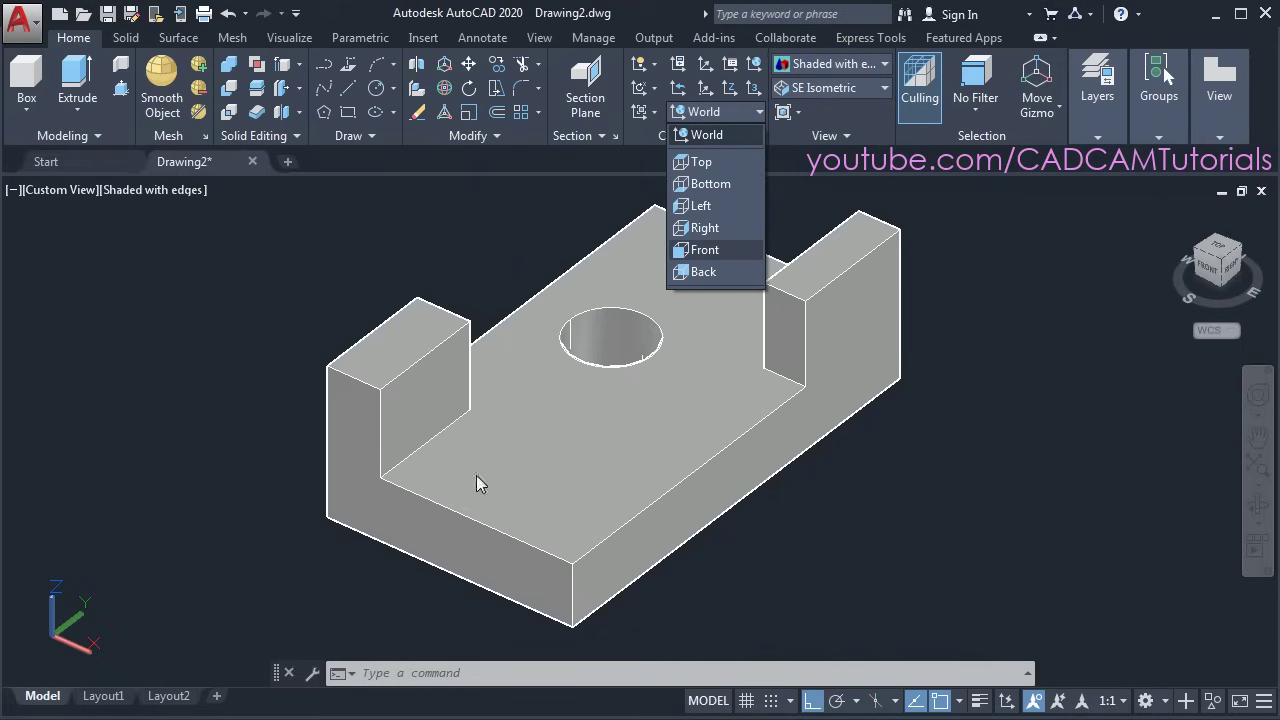
middle_click_drag(571, 391, 745, 390, "shift")
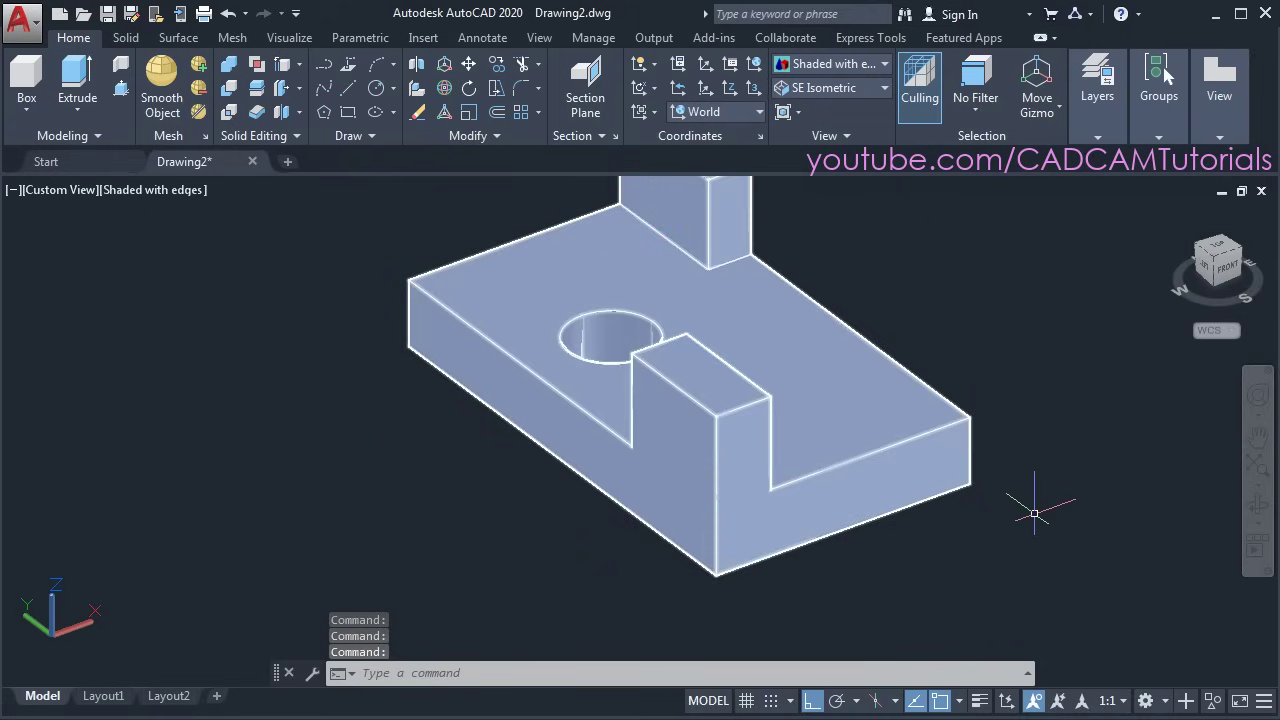
middle_click_drag(1040, 500, 845, 505, "shift")
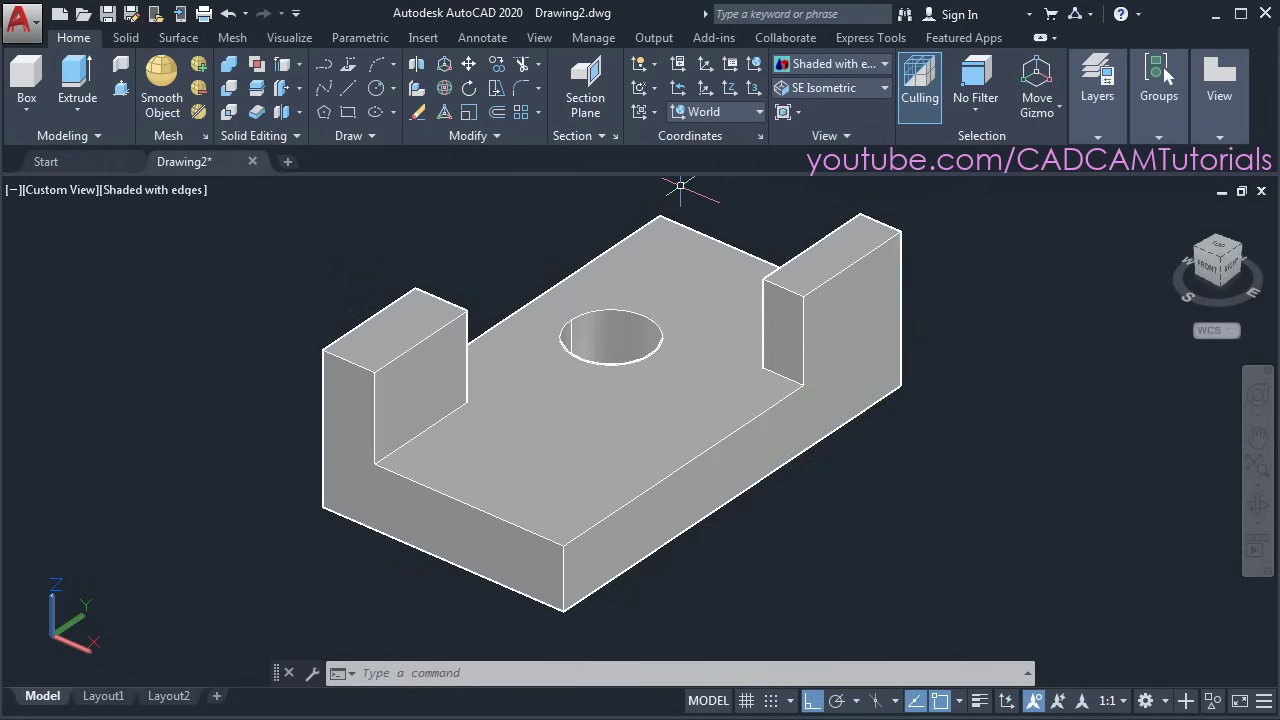
left_click(748, 111)
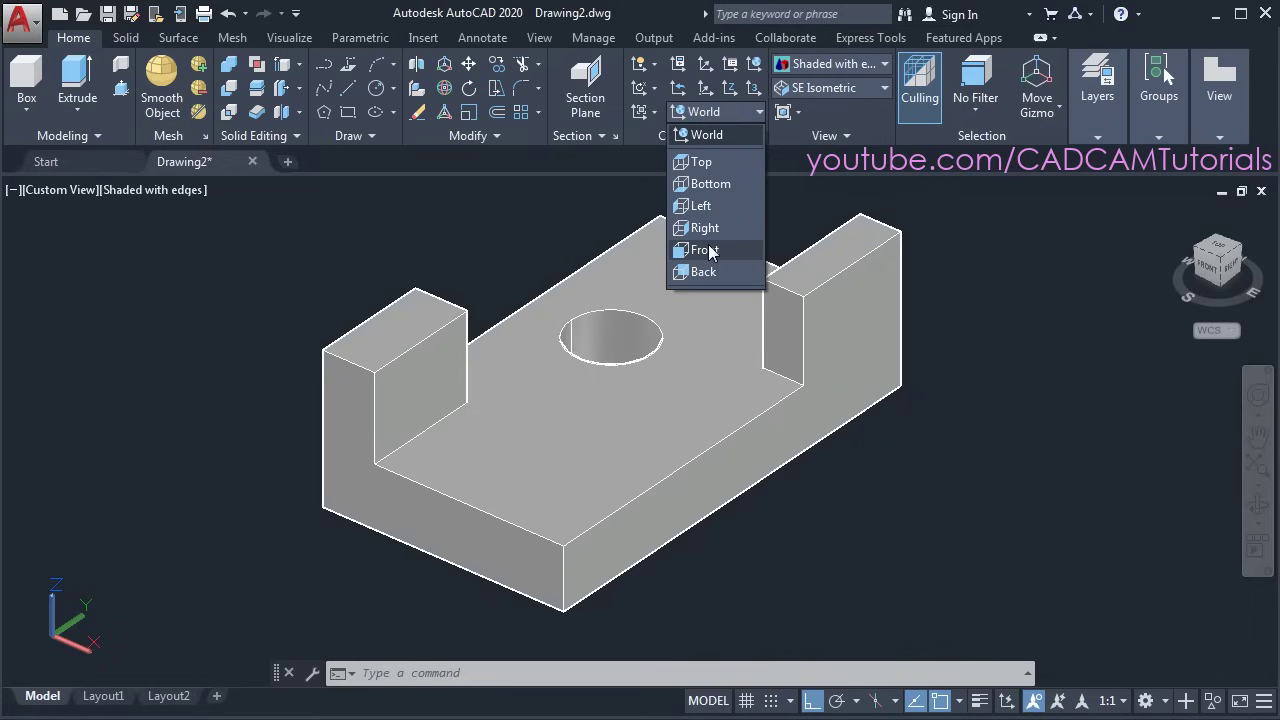
left_click(495, 256)
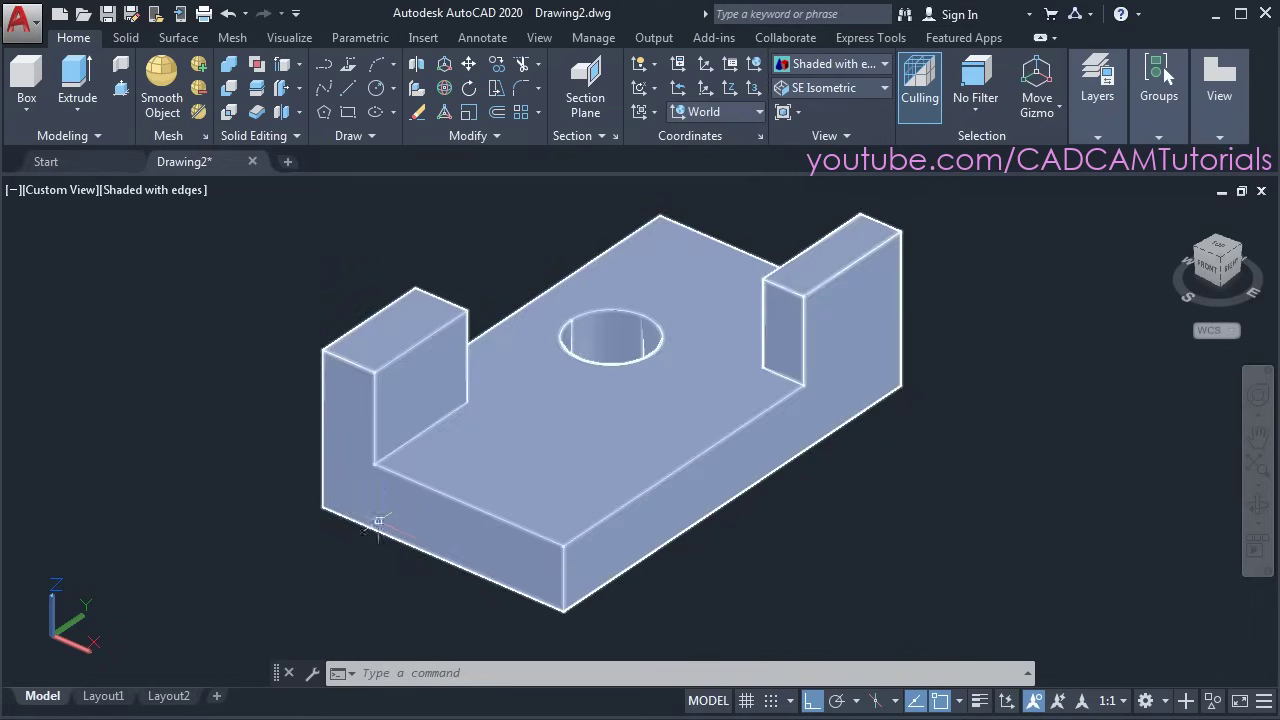
middle_click_drag(776, 354, 611, 234, "shift")
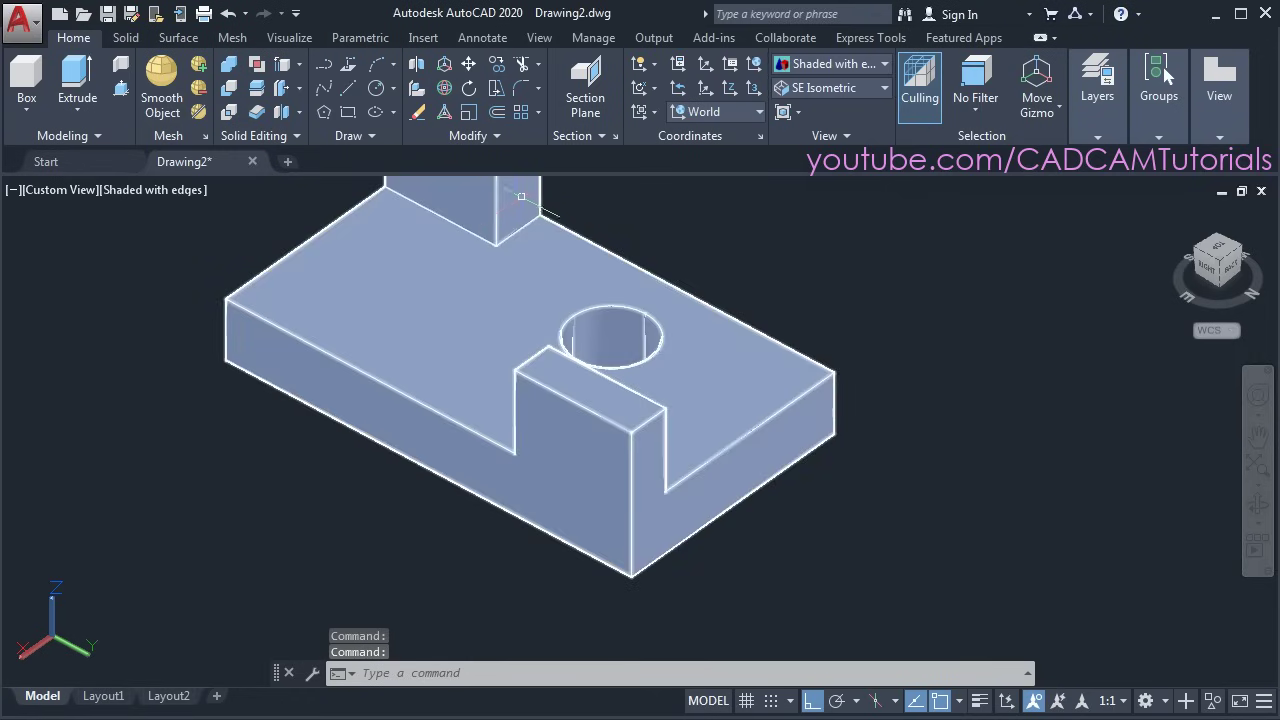
mouse_move(437, 517)
middle_mouse_down("shift")
mouse_move(663, 517)
mouse_move(664, 497)
middle_mouse_up("shift")
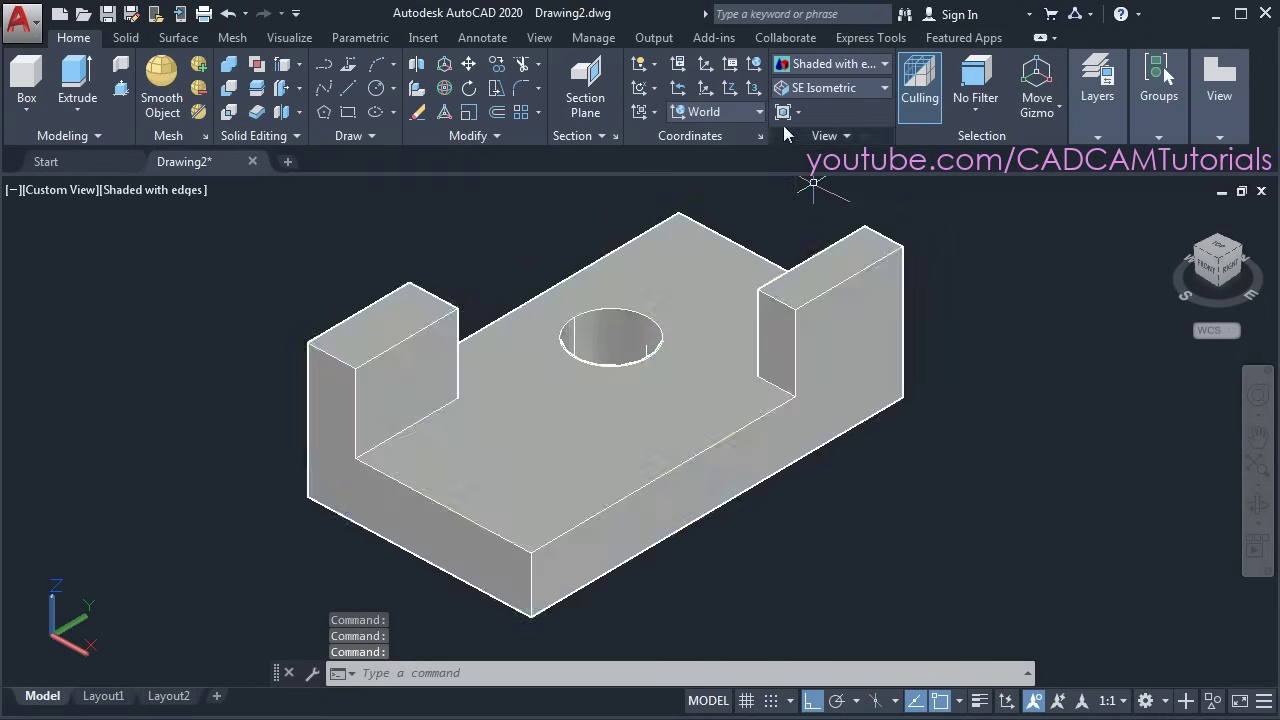
left_click(749, 111)
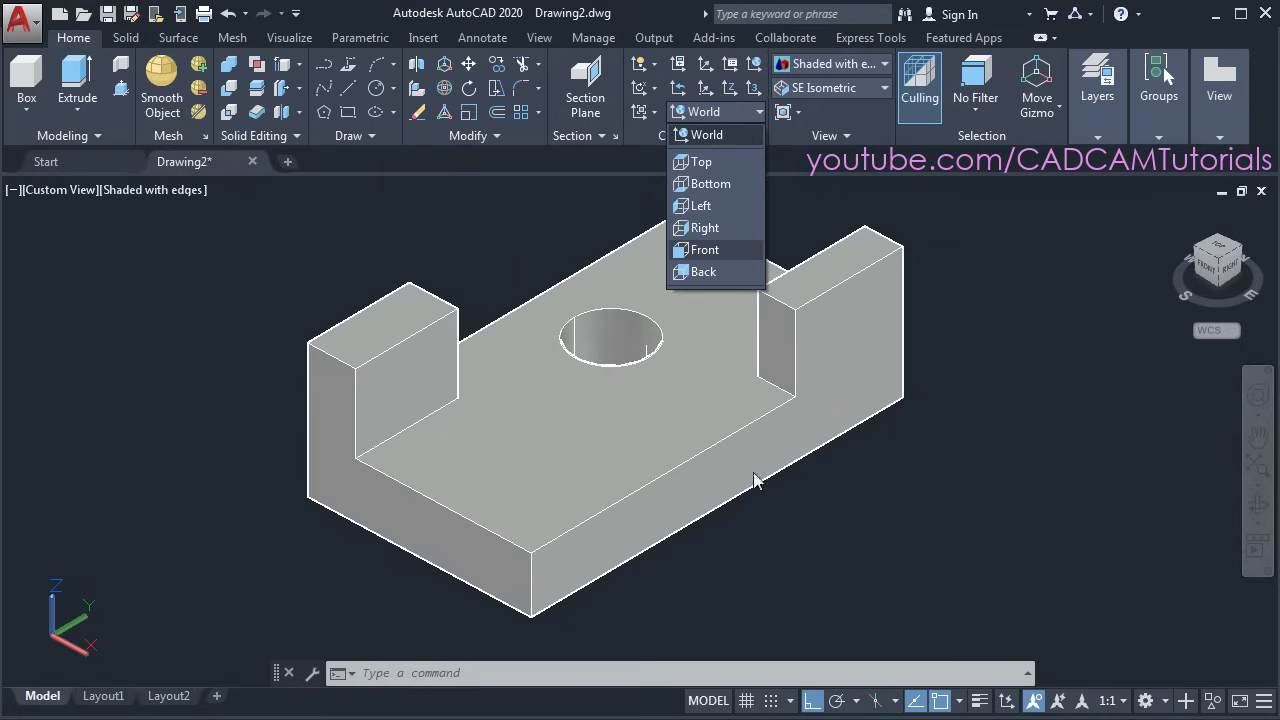
On the Right UCS, draw a radius-40 circle centred 80 along the end block's outer face
left_click(706, 228)
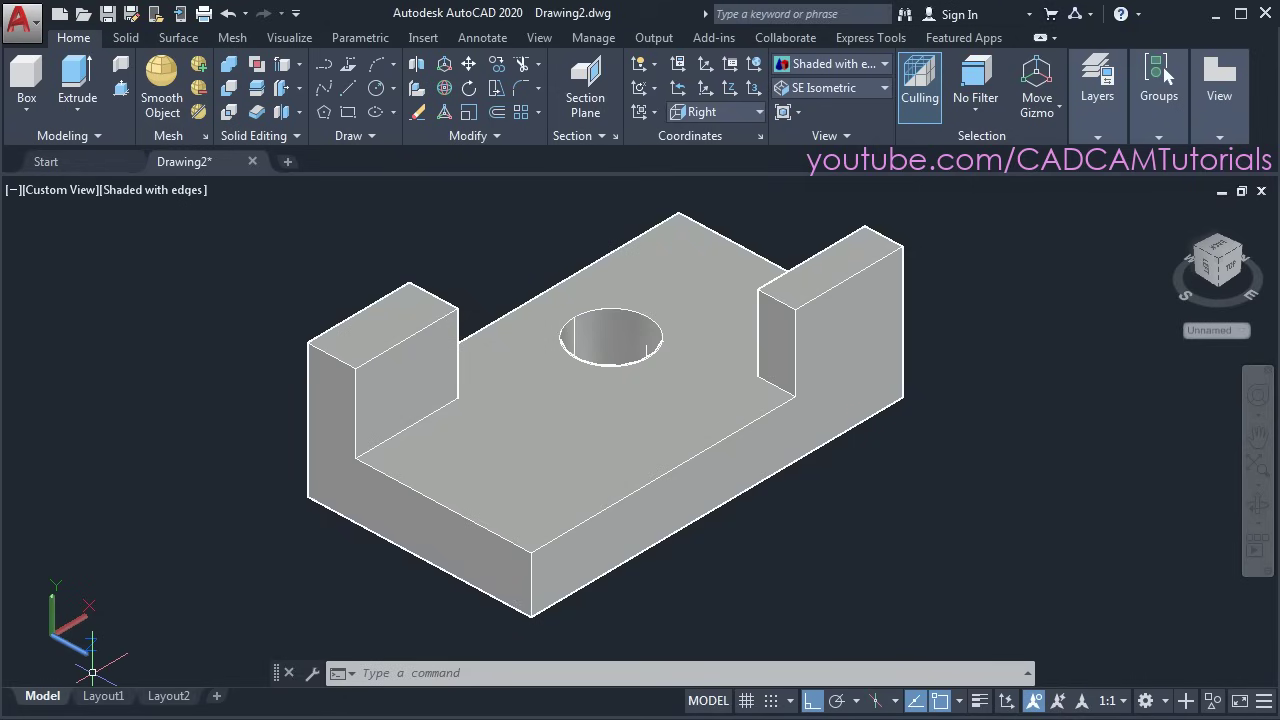
middle_click_drag(540, 579, 557, 560)
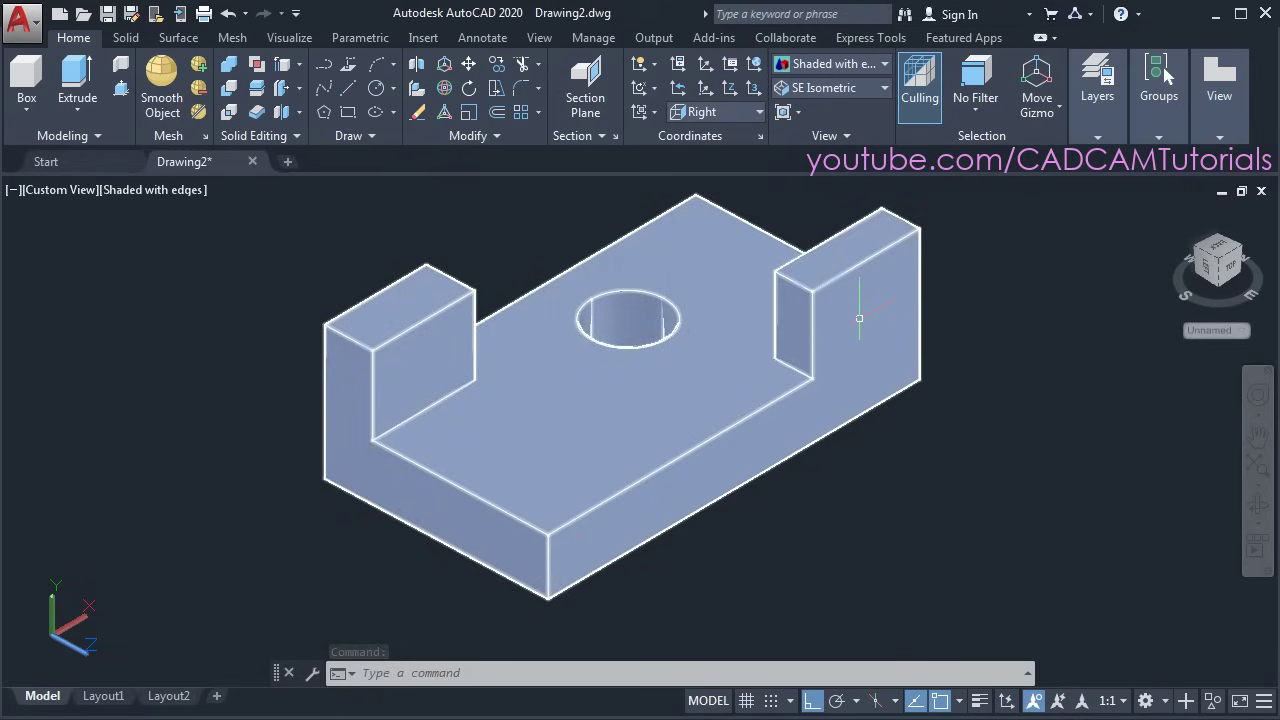
left_click(376, 90)
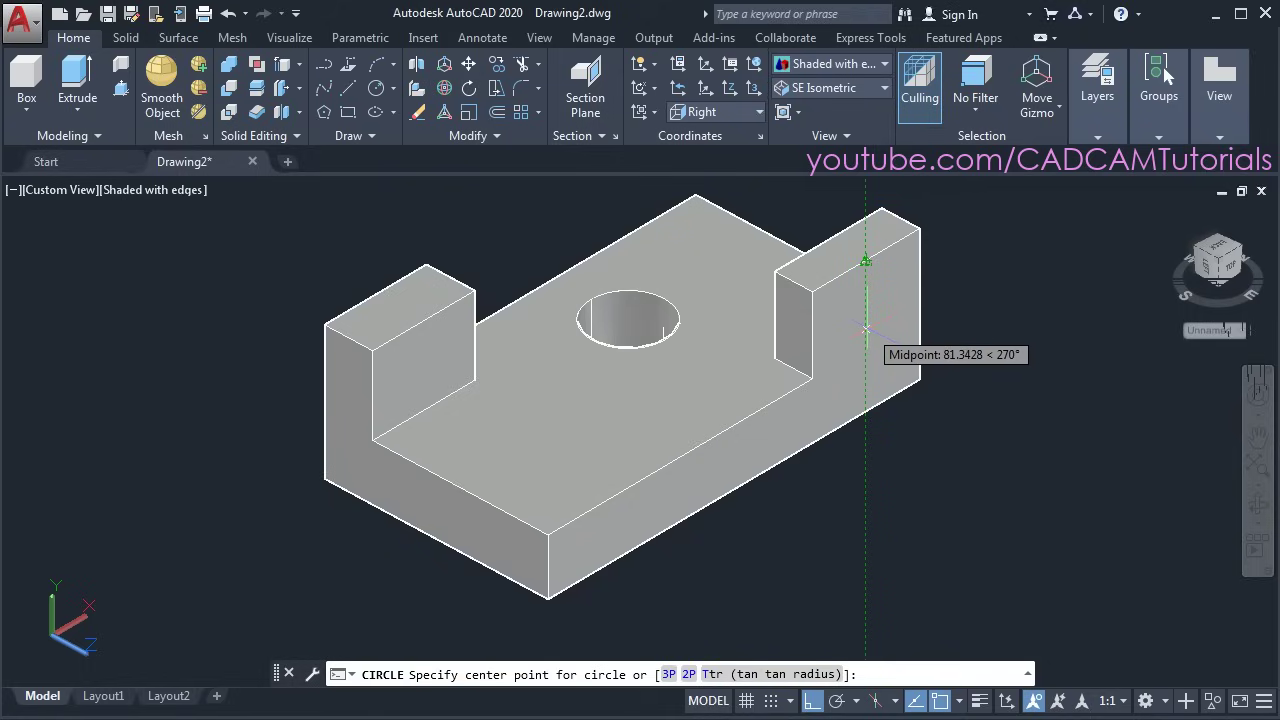
type("8")
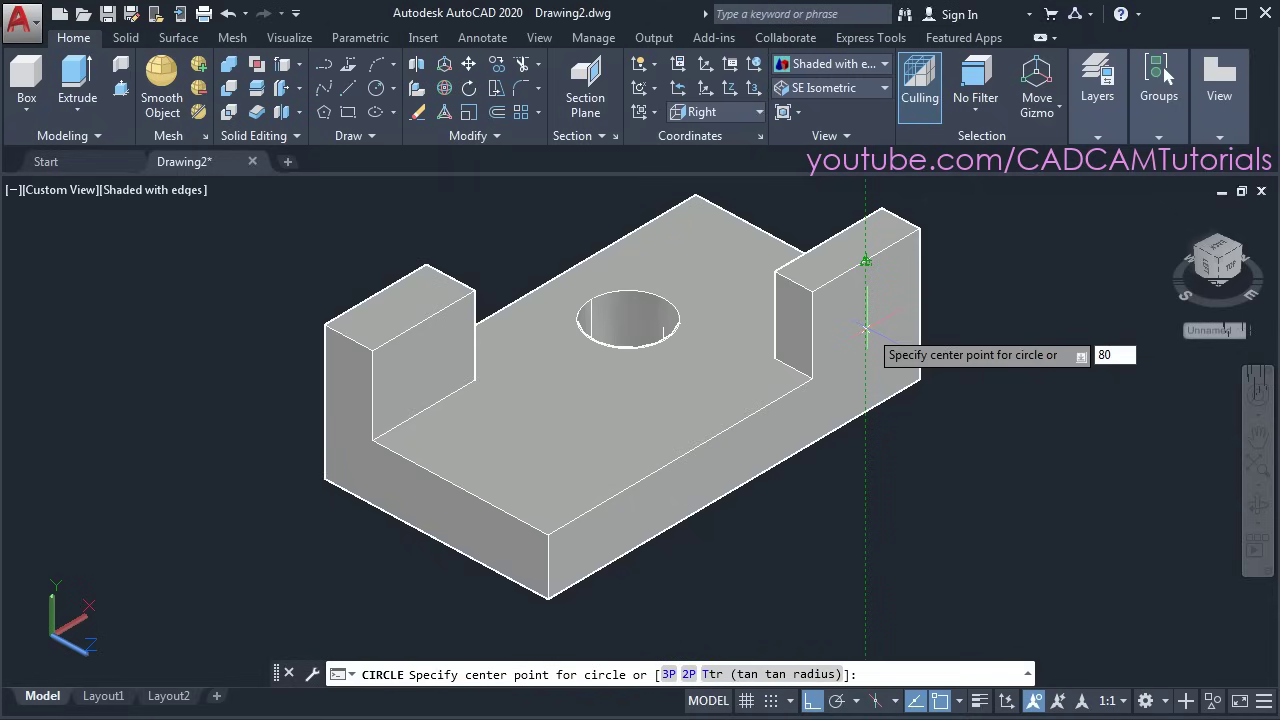
type("0")
key("Return")
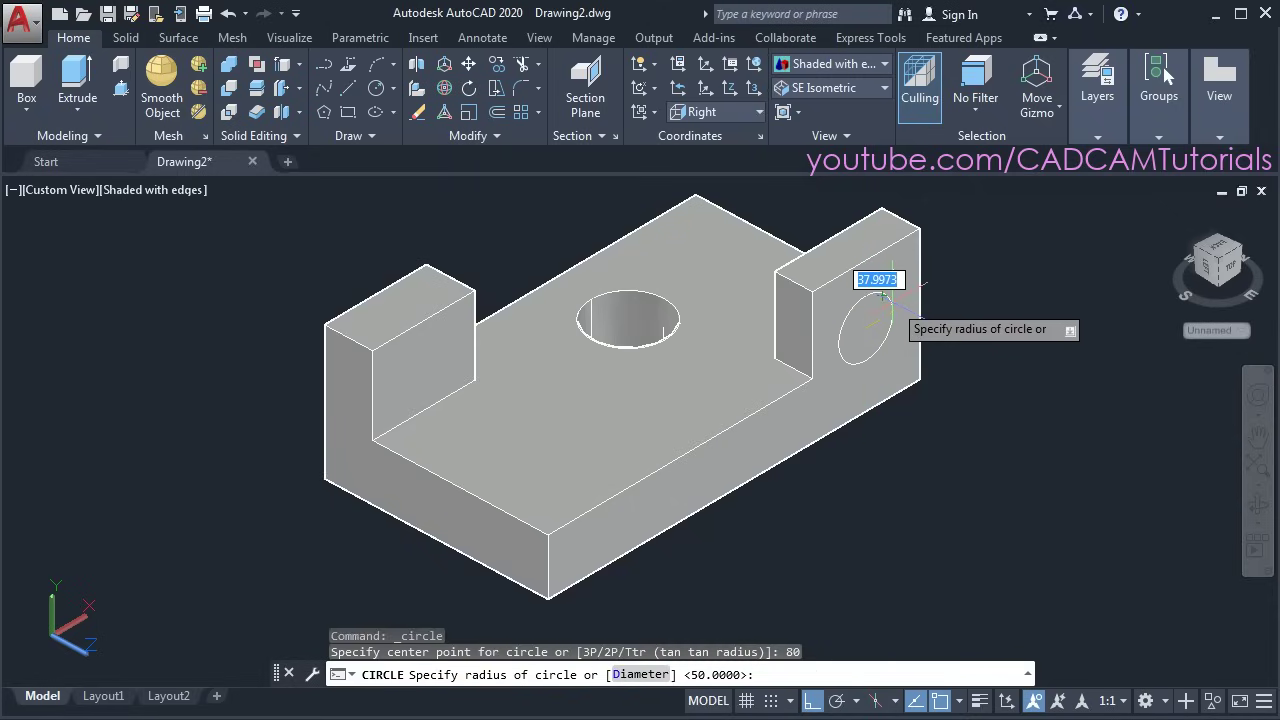
type("40")
key("Return")
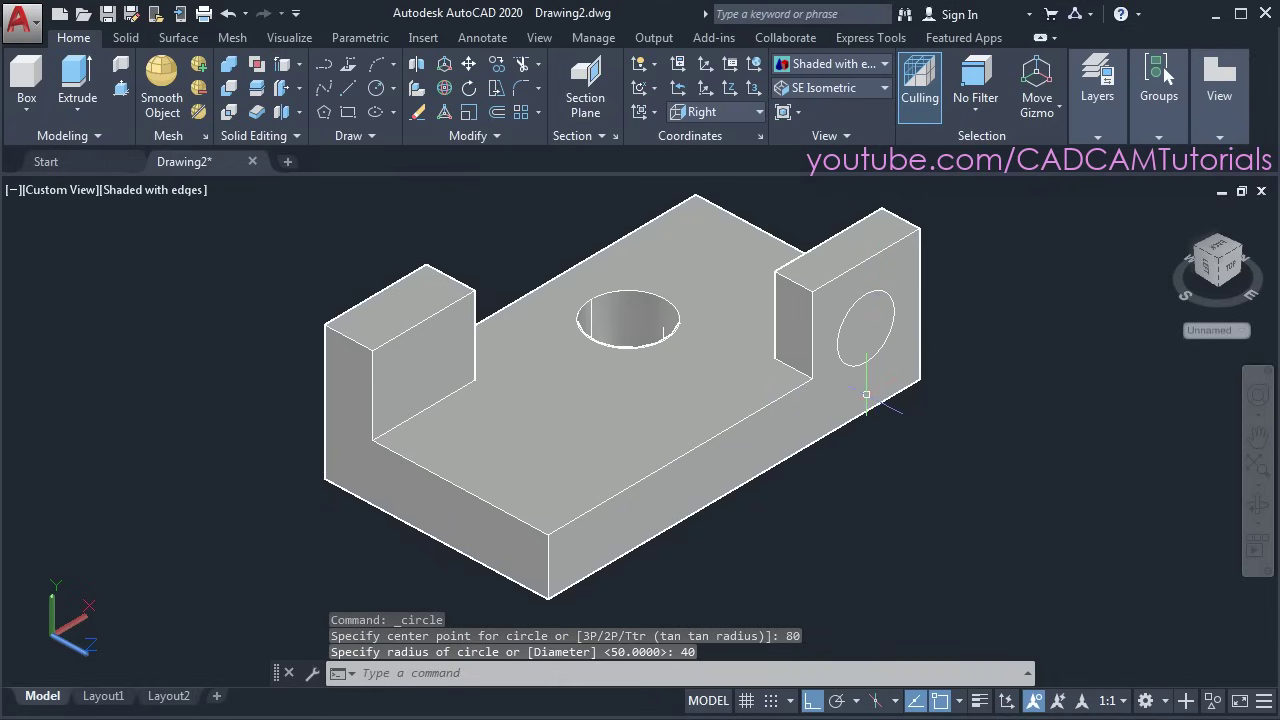
middle_click_drag(866, 394, 405, 268, "shift")
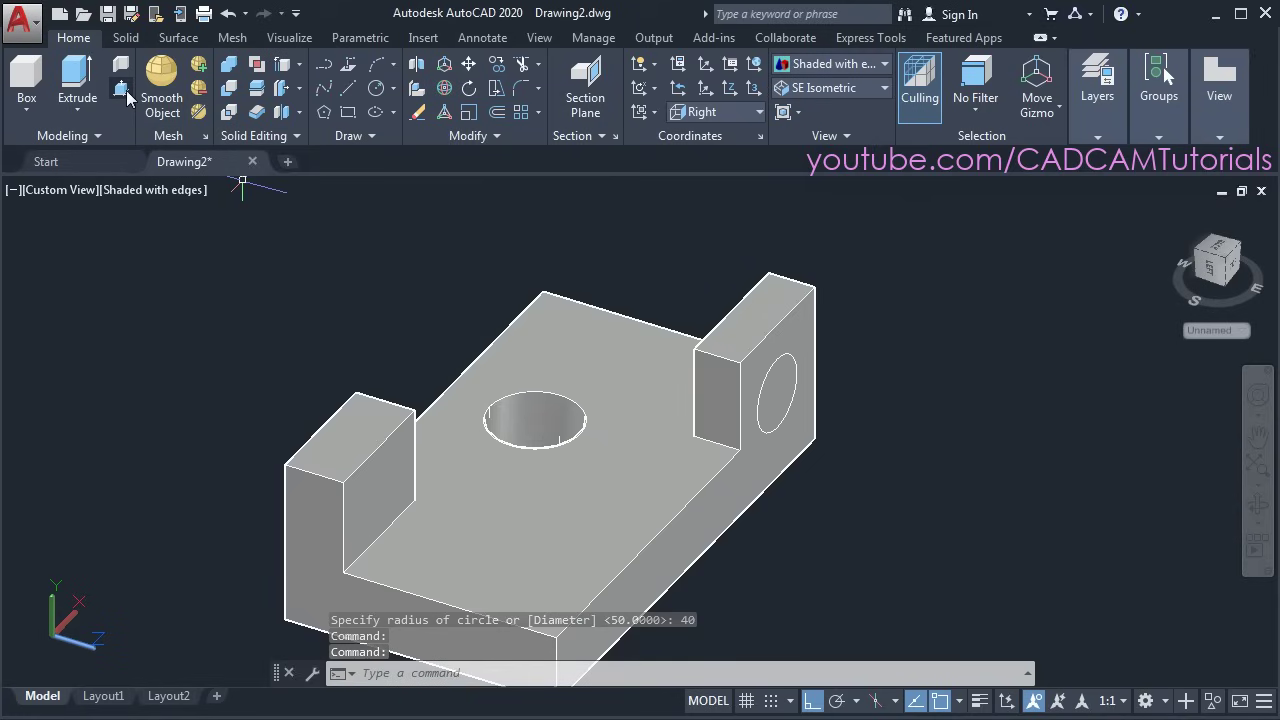
Press-pull the radius-40 circle outward into a cylindrical pin on the far end block, then zoom out
left_click(122, 89)
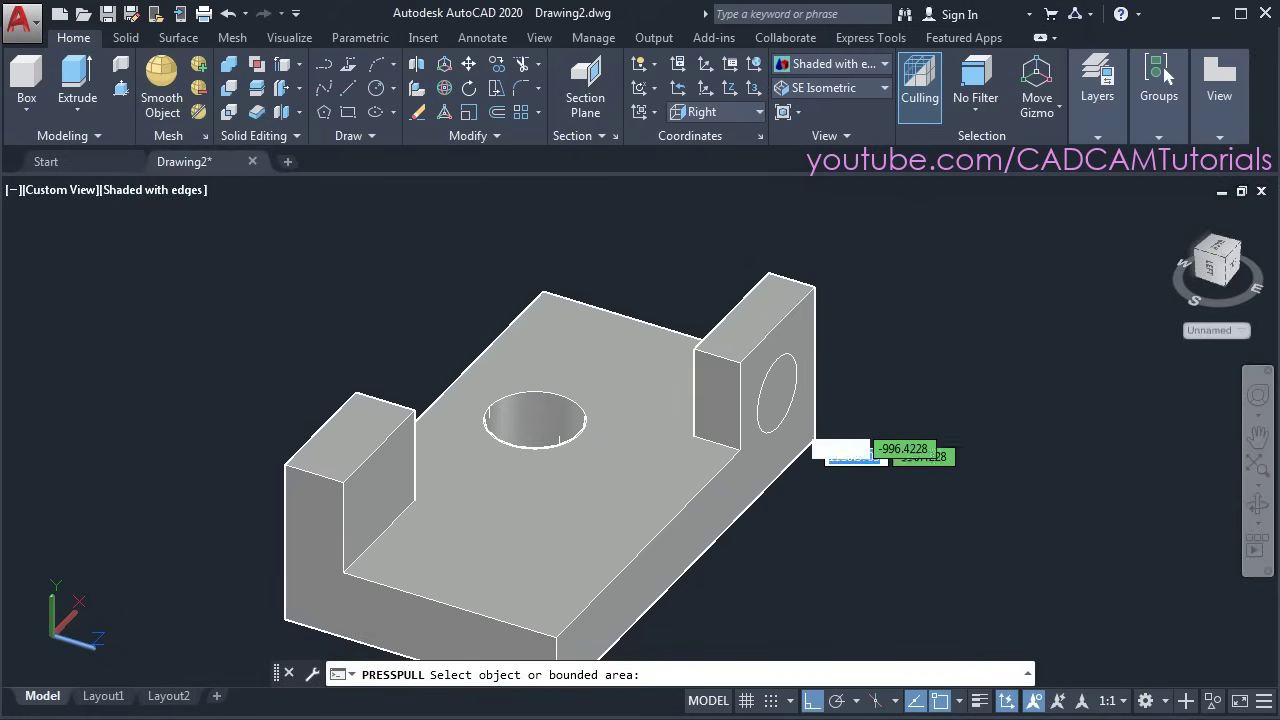
left_click(778, 395)
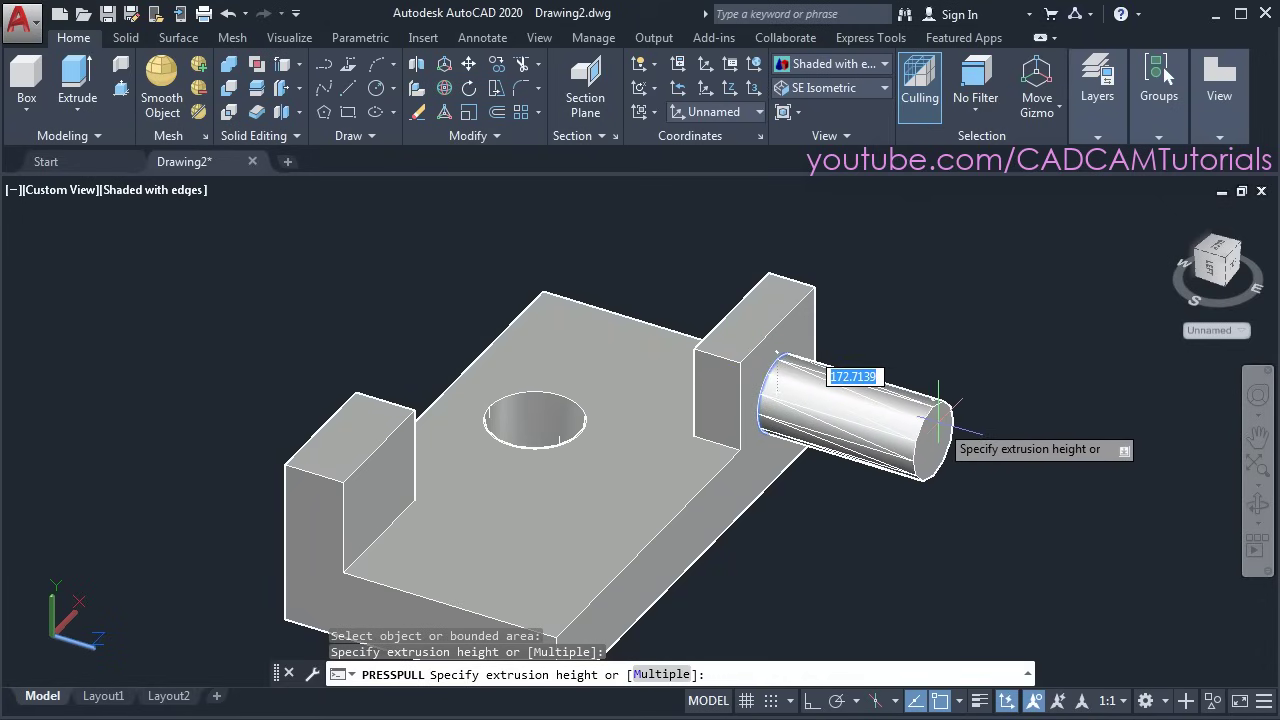
left_click(938, 410)
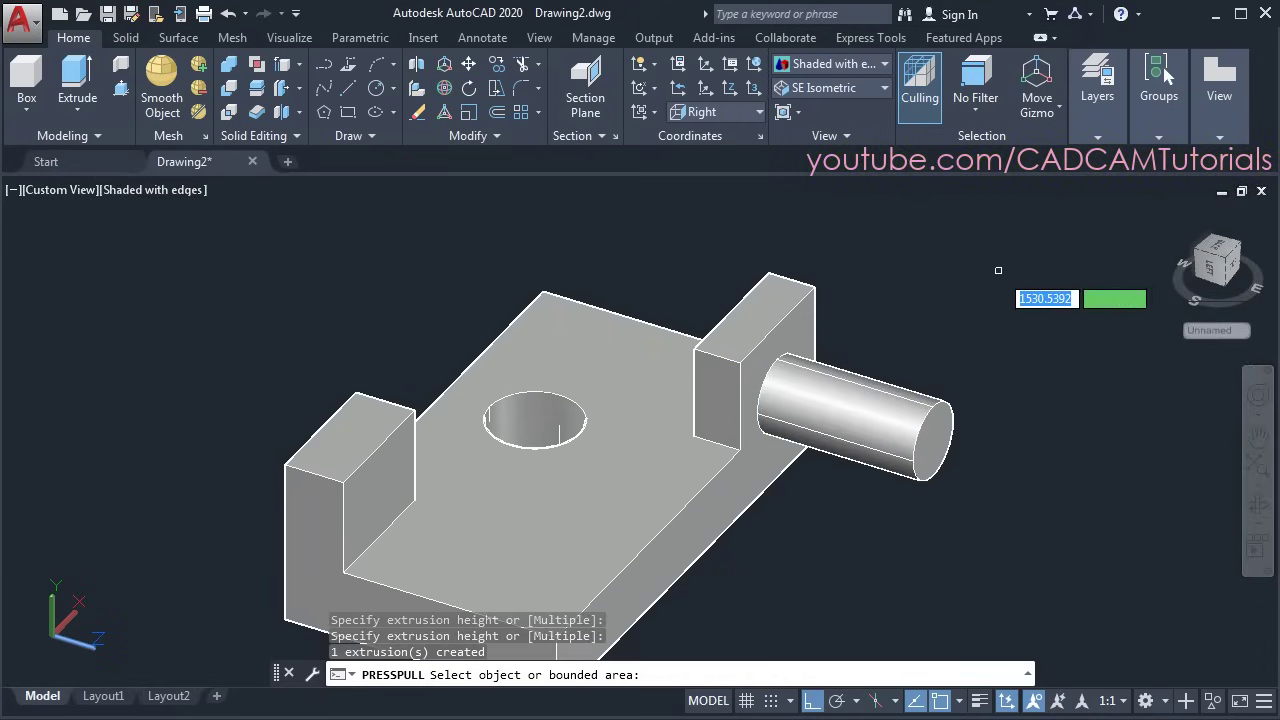
scroll(998, 260, "down", 2)
middle_click_drag(954, 329, 899, 360)
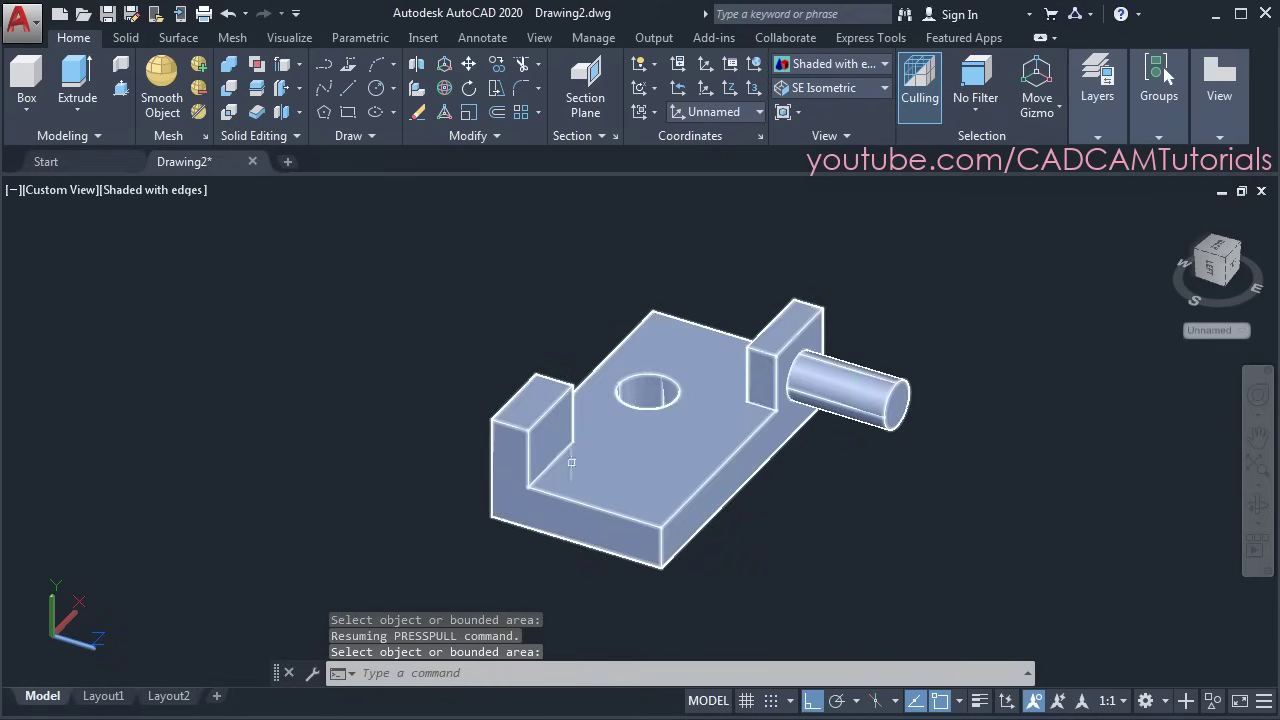
Switch to the SE Isometric view, enlarge the part, and set the UCS to Front
left_click(827, 93)
left_click(812, 250)
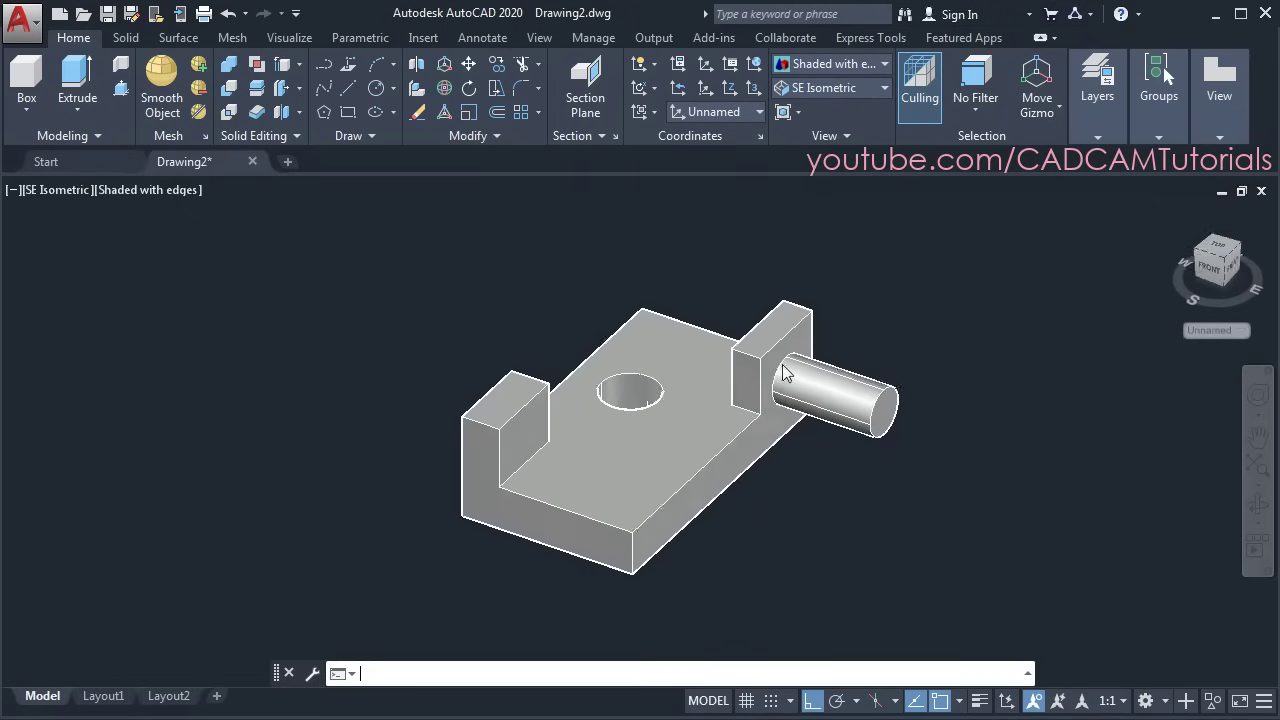
middle_click_drag(627, 521, 700, 457)
scroll(700, 465, "up", 3)
key("Escape")
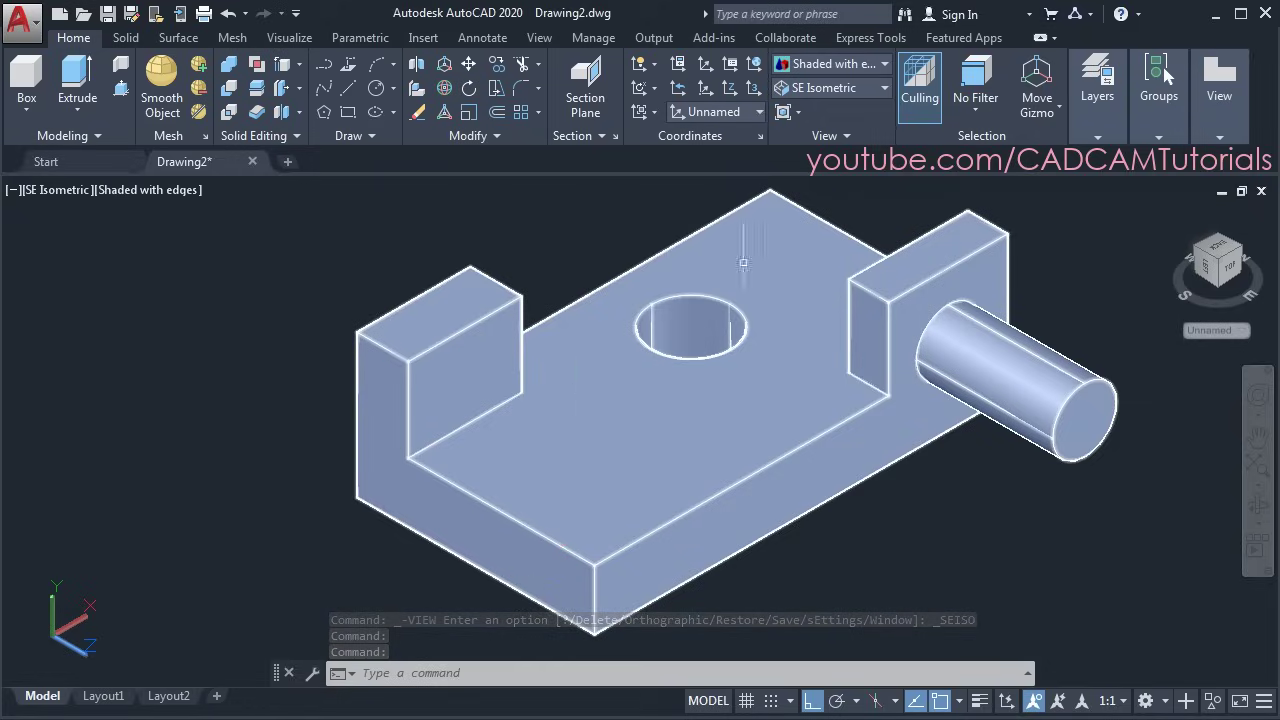
left_click(740, 112)
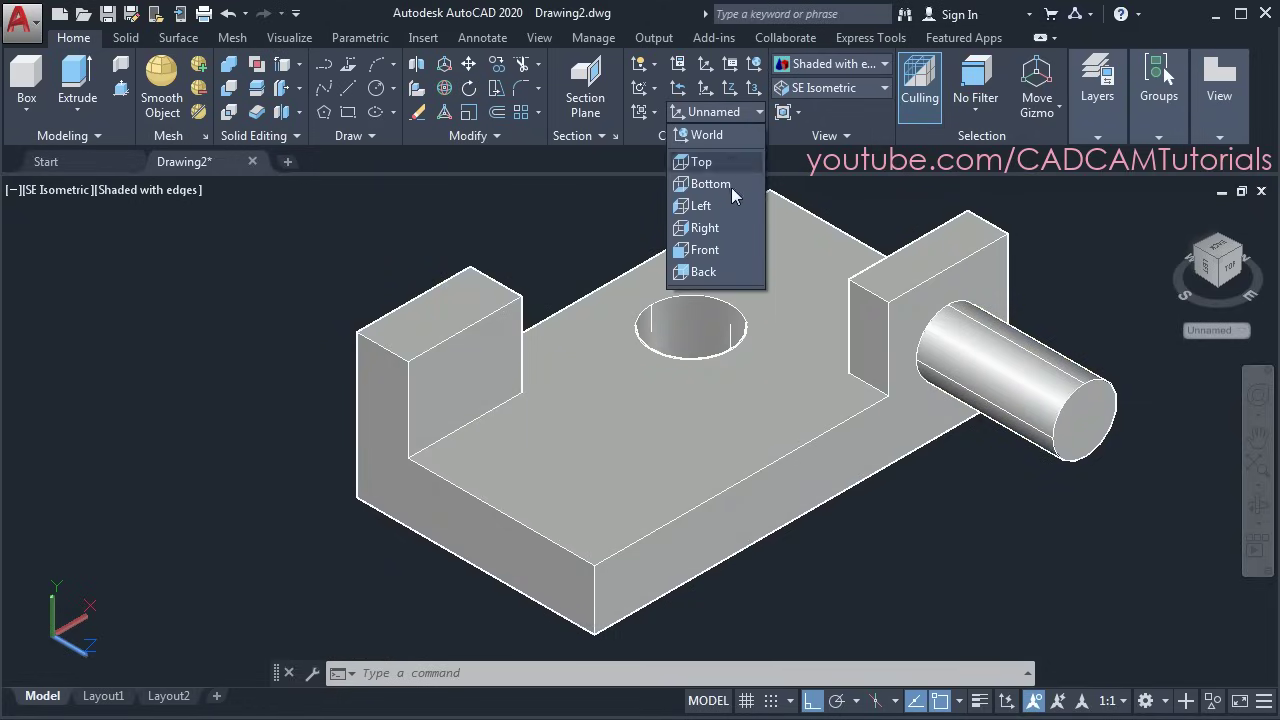
left_click(729, 252)
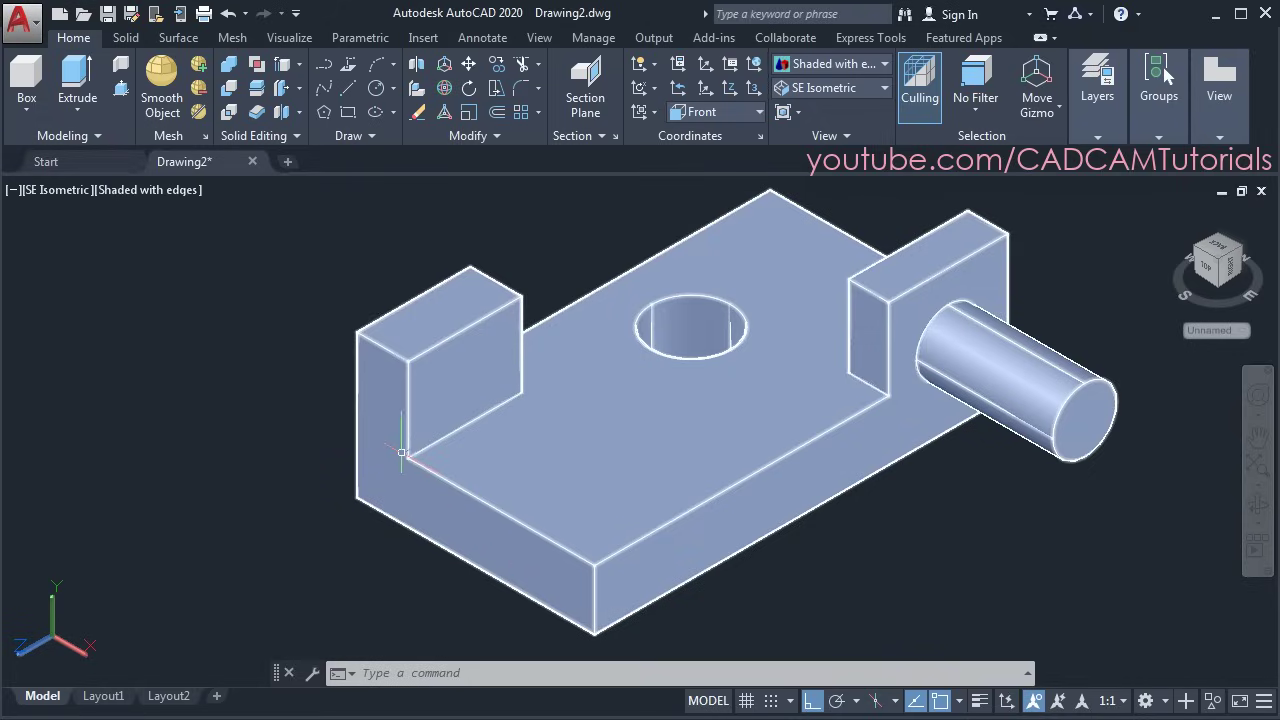
Draw a thin rectangle on the base's front face beneath the left end block
left_click(347, 113)
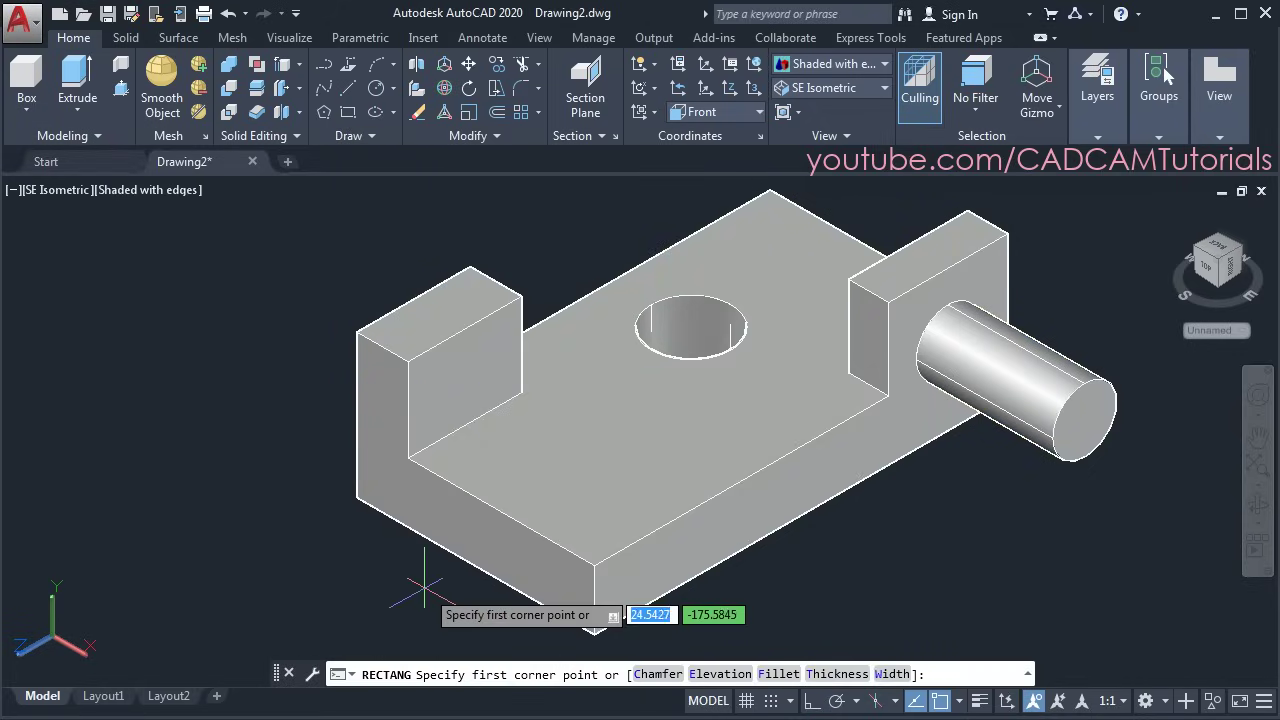
left_click(408, 472)
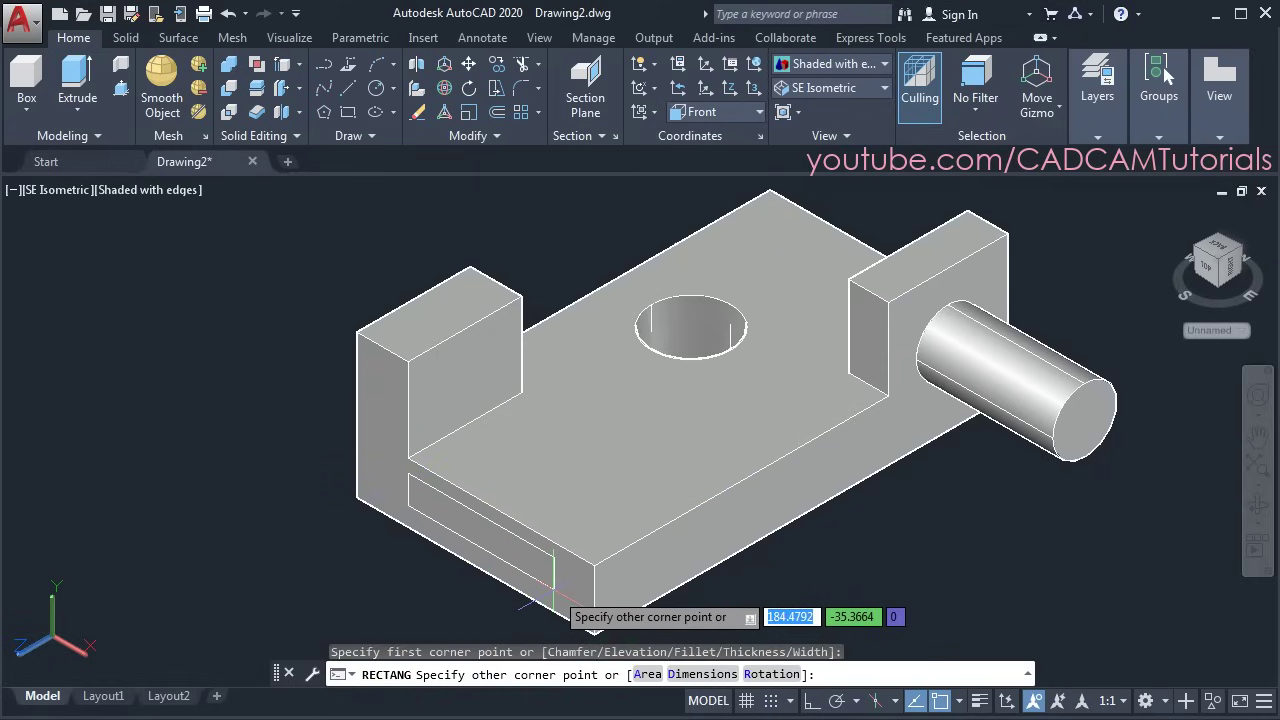
left_click(554, 587)
middle_click_drag(422, 382, 421, 337)
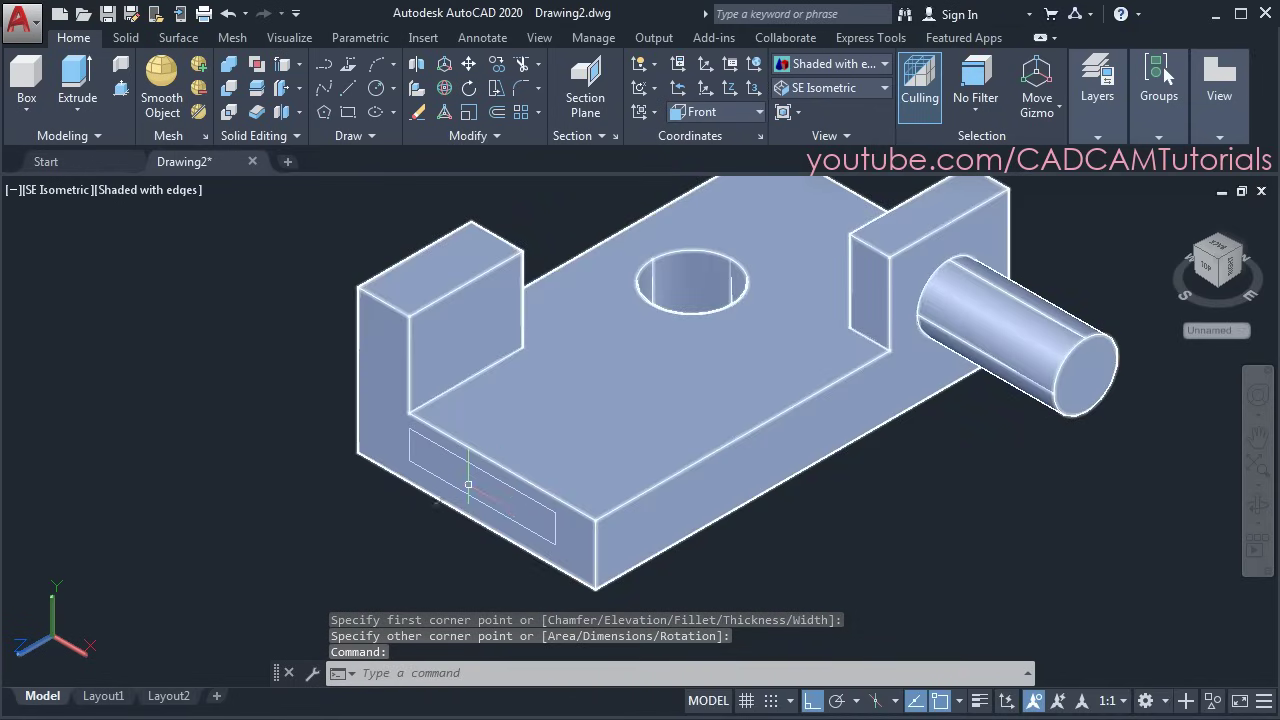
Press-pull the rectangle 150 units into the base to cut a slot under the left end block
left_click(121, 90)
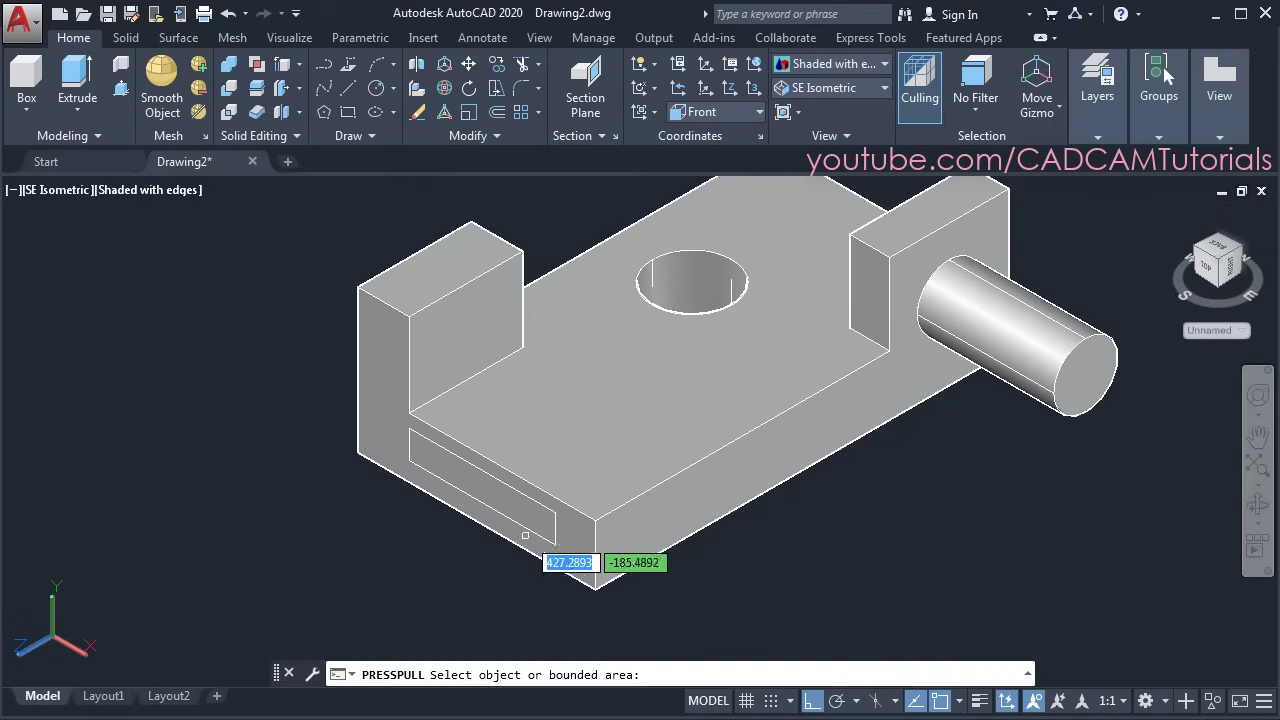
left_click(514, 503)
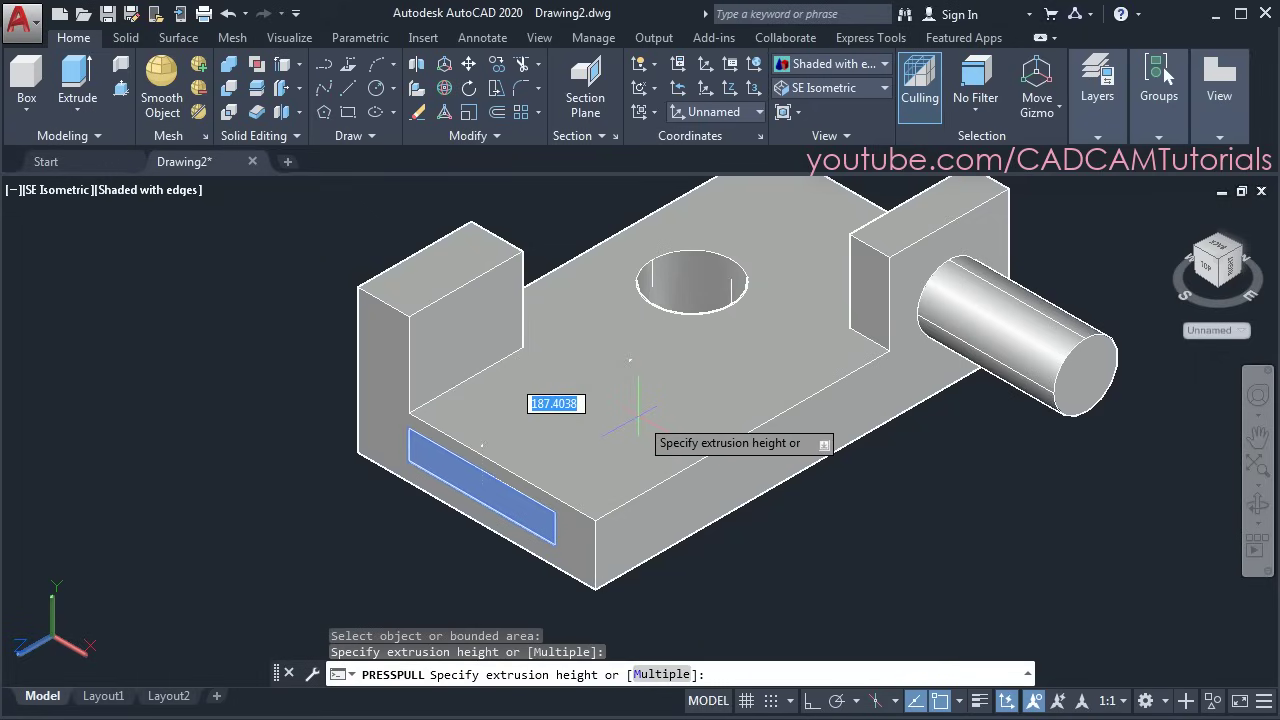
type("150")
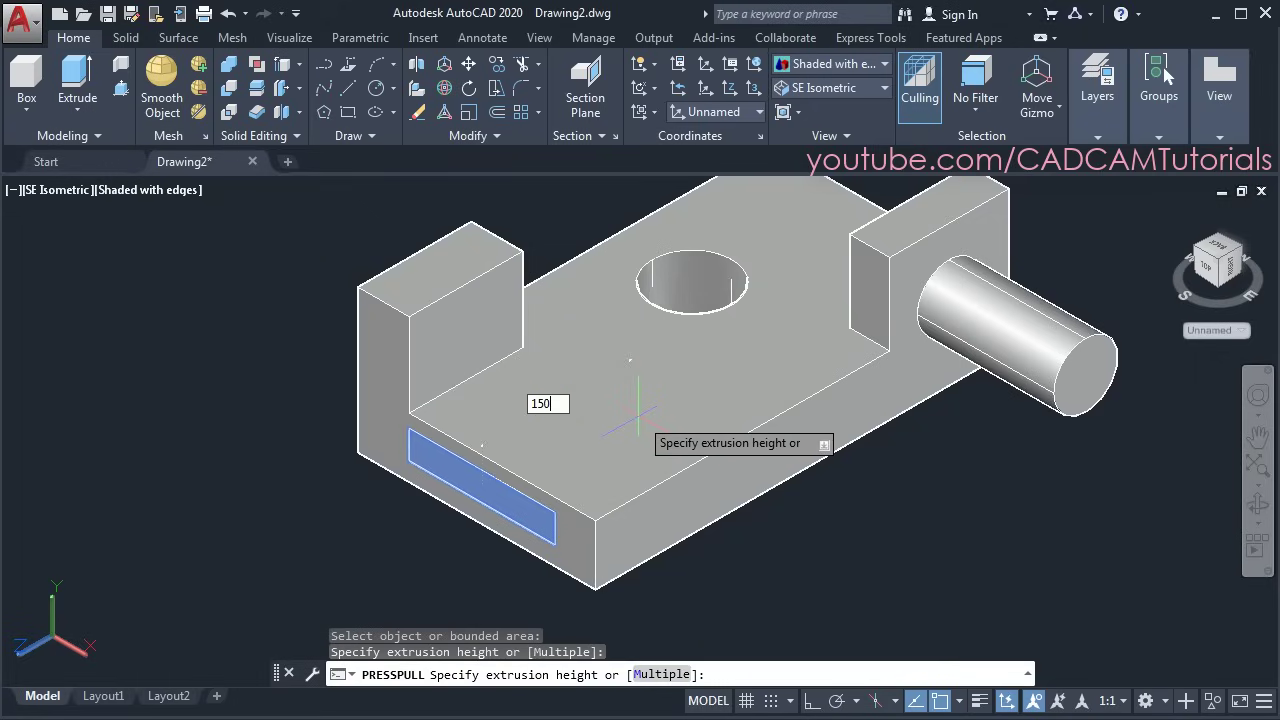
key("Return")
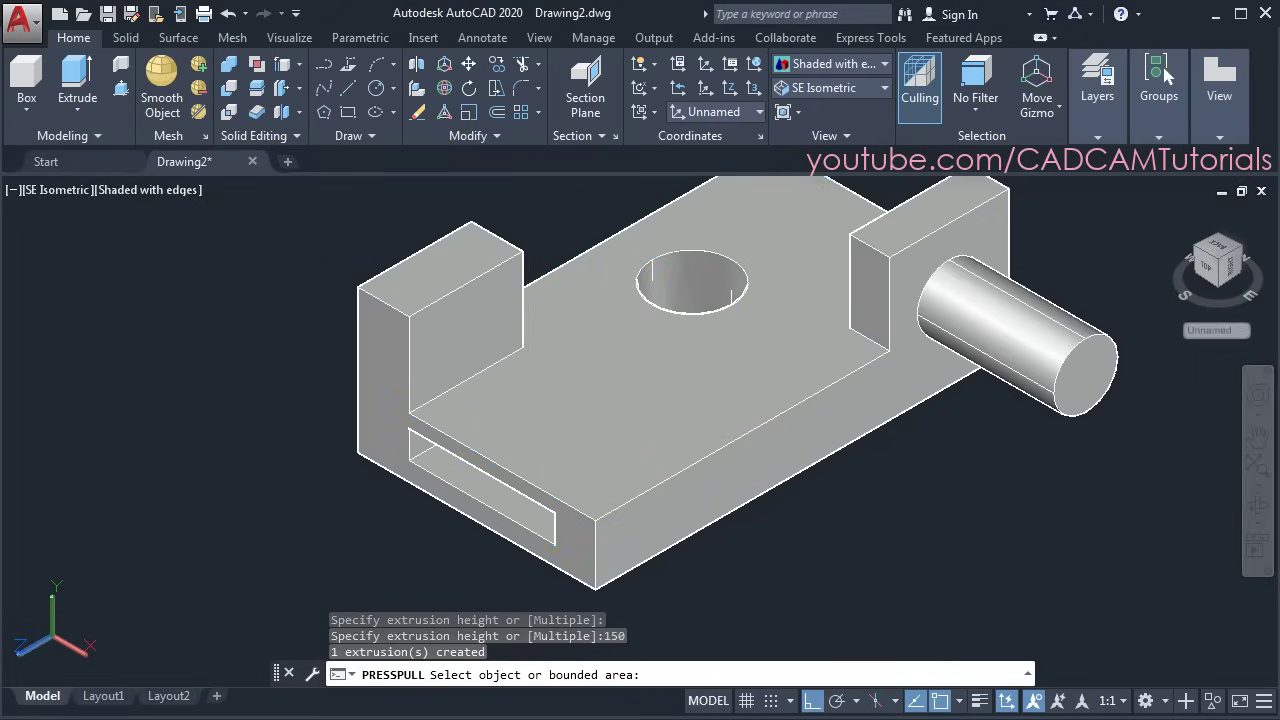
key("Return")
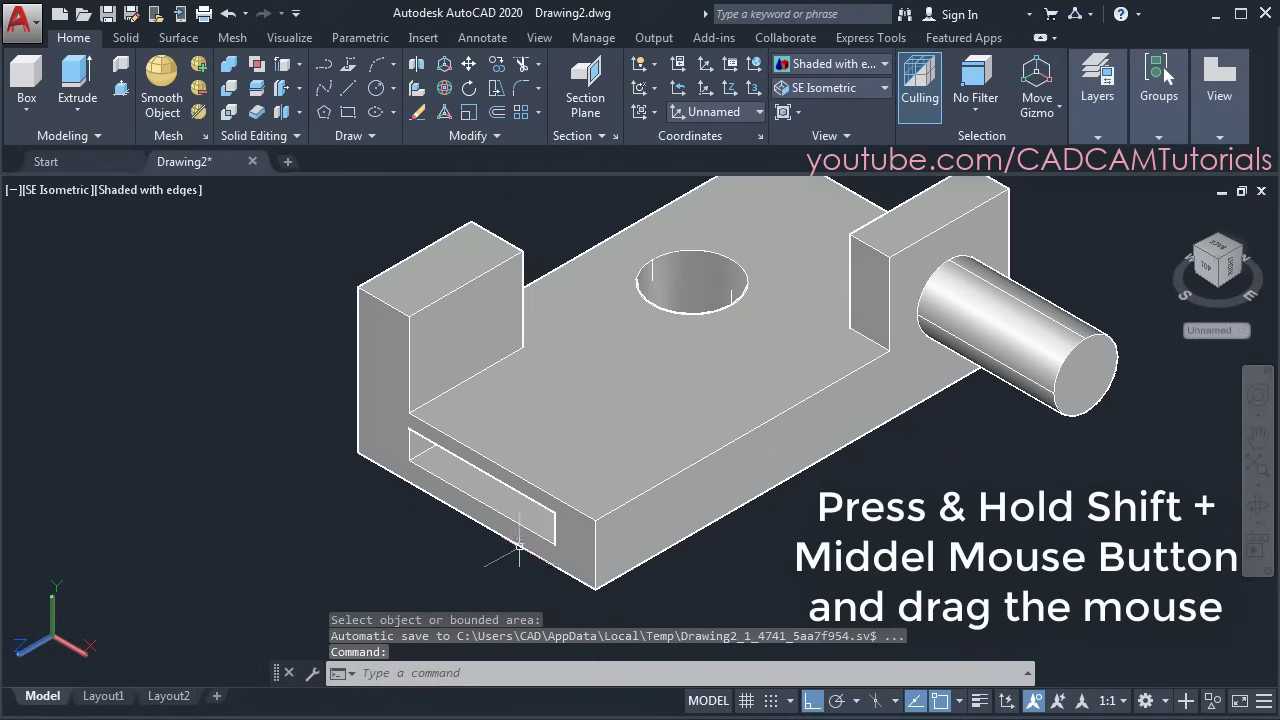
middle_click_drag(594, 545, 654, 486, "shift")
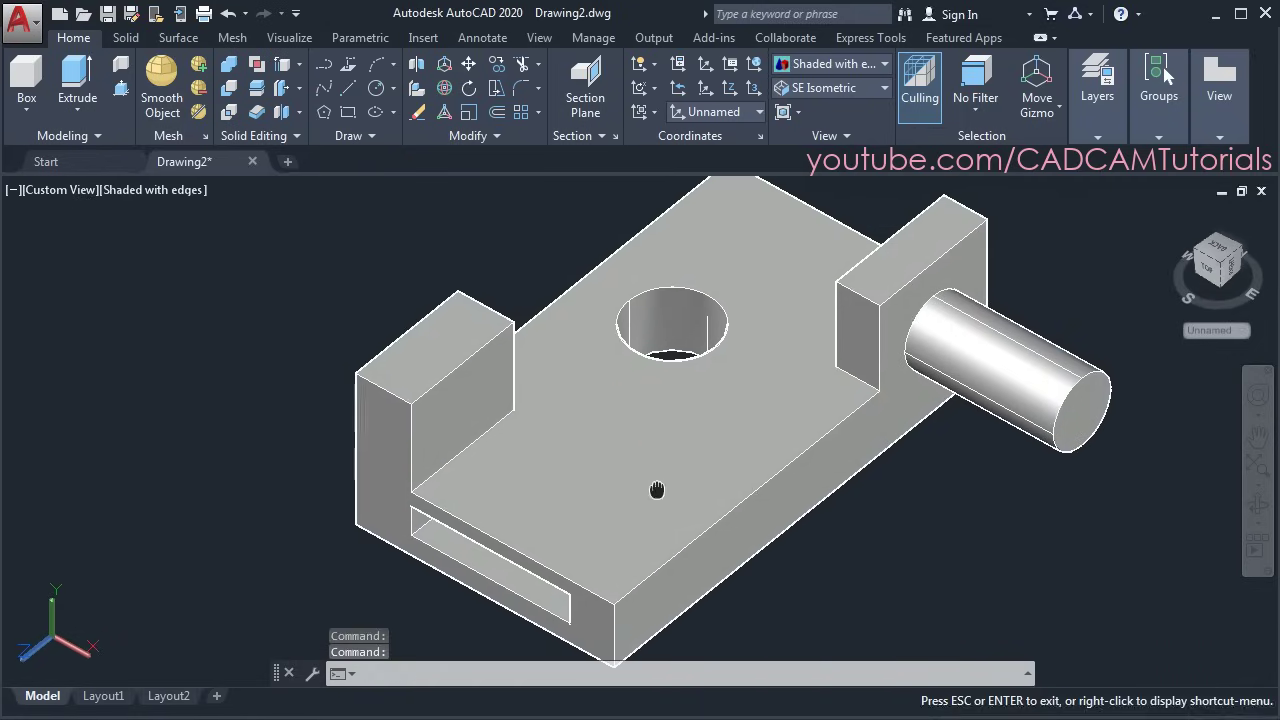
Zoom to extents and set the bracket solid's colour to Green in Quick Properties
middle_click(794, 508)
middle_click(794, 508)
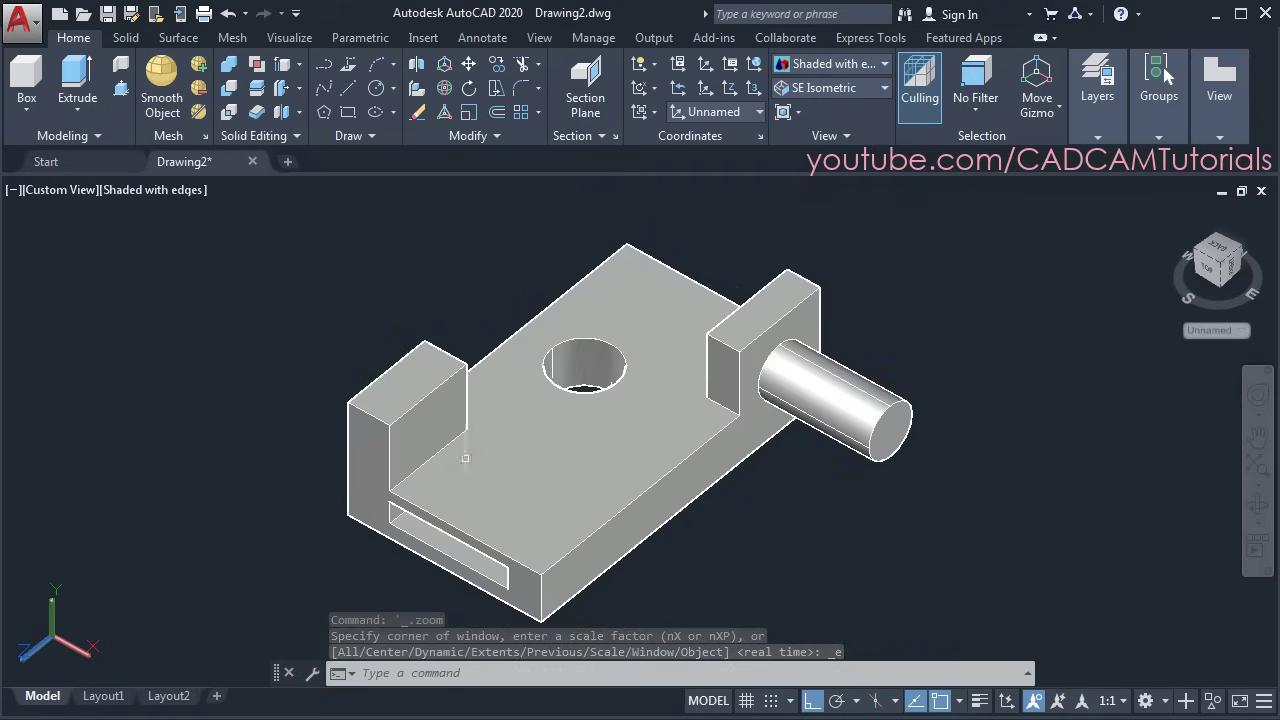
left_click(595, 468)
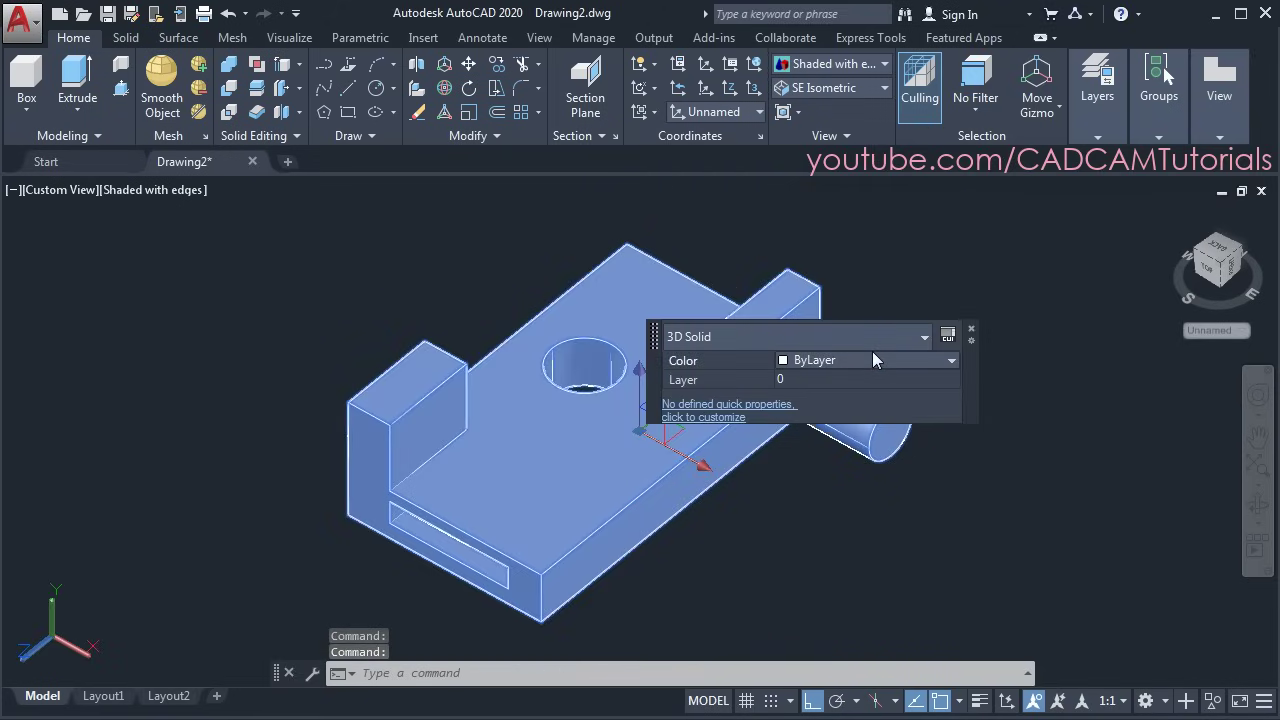
left_click(872, 358)
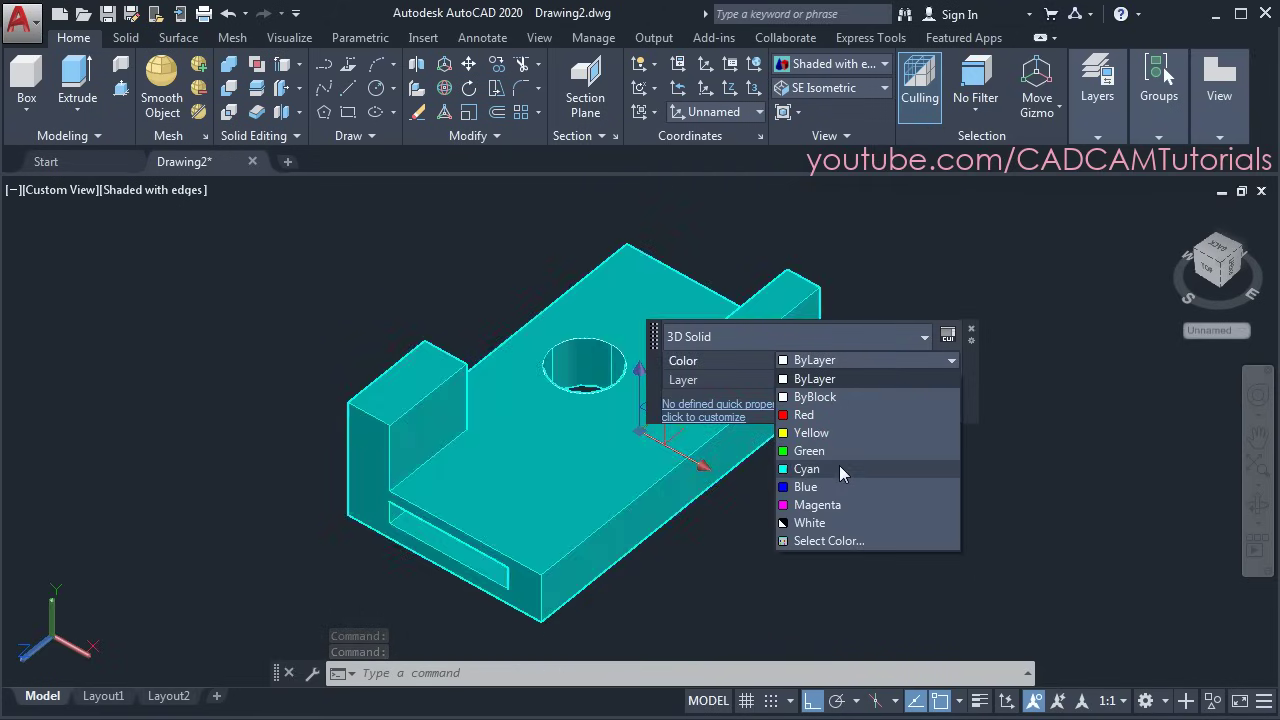
left_click(839, 451)
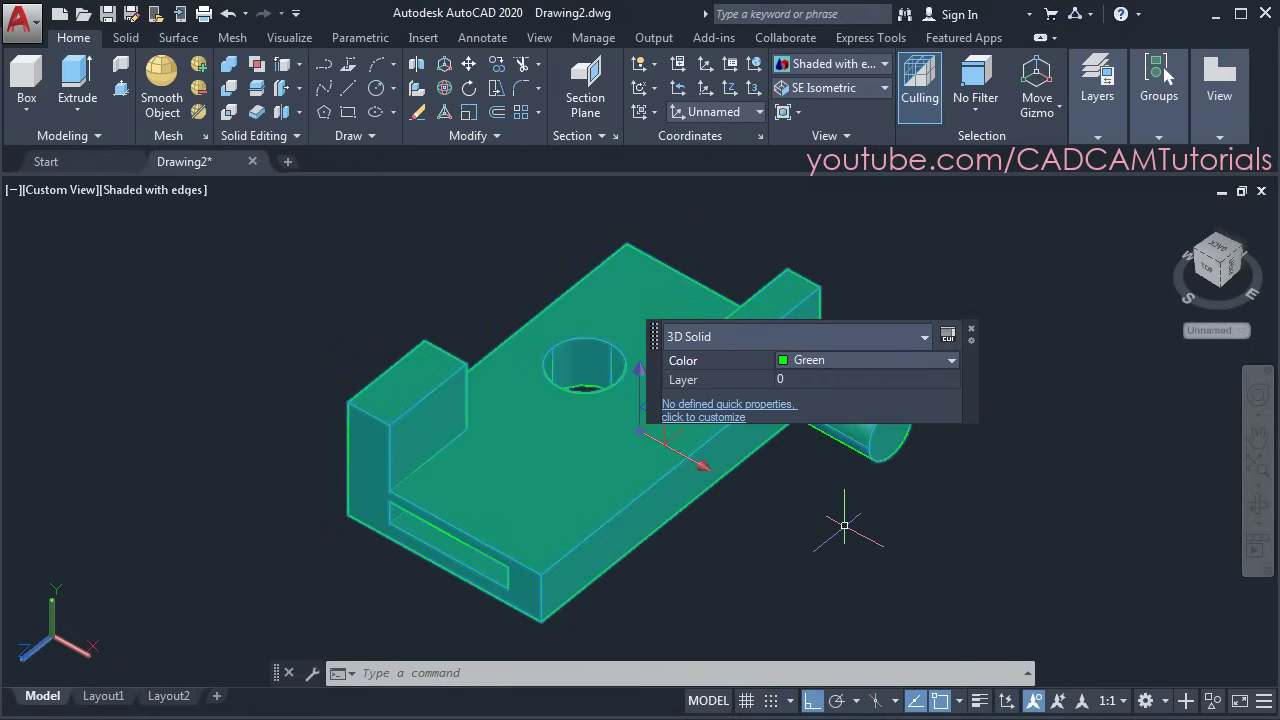
key("Escape")
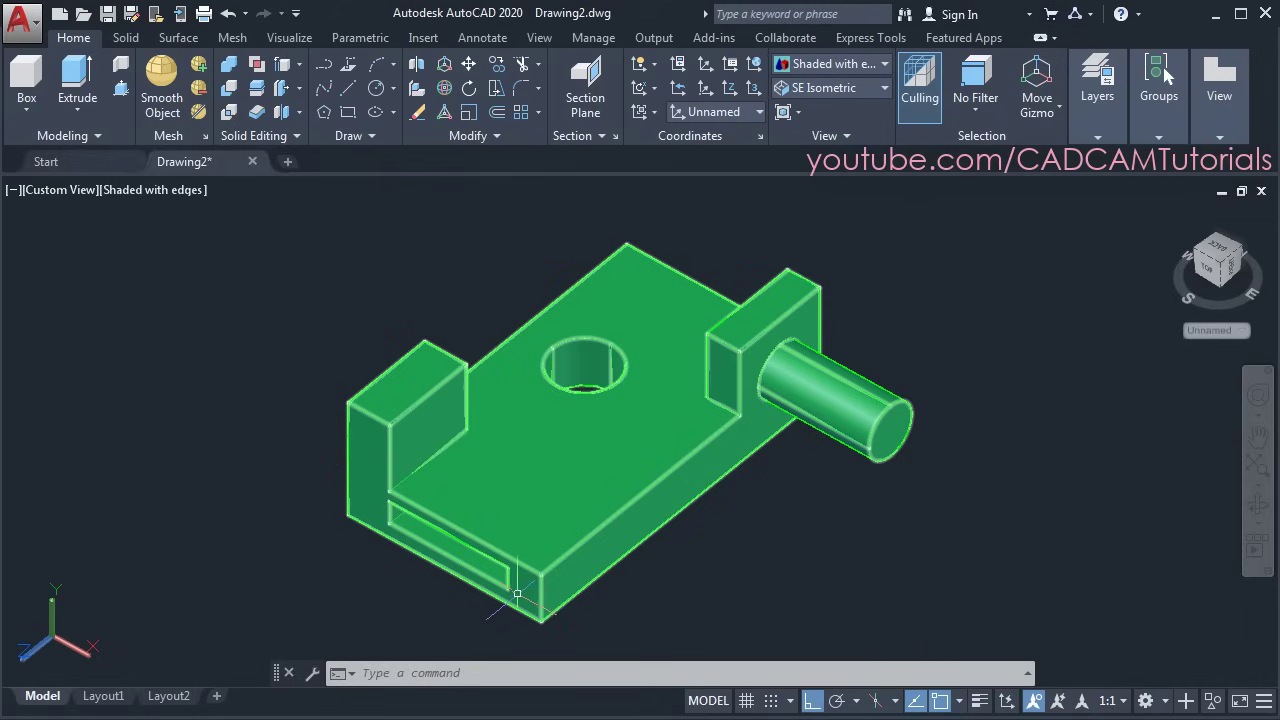
Colour the left end face and the hole's inner face orange, index 30
left_click(300, 90)
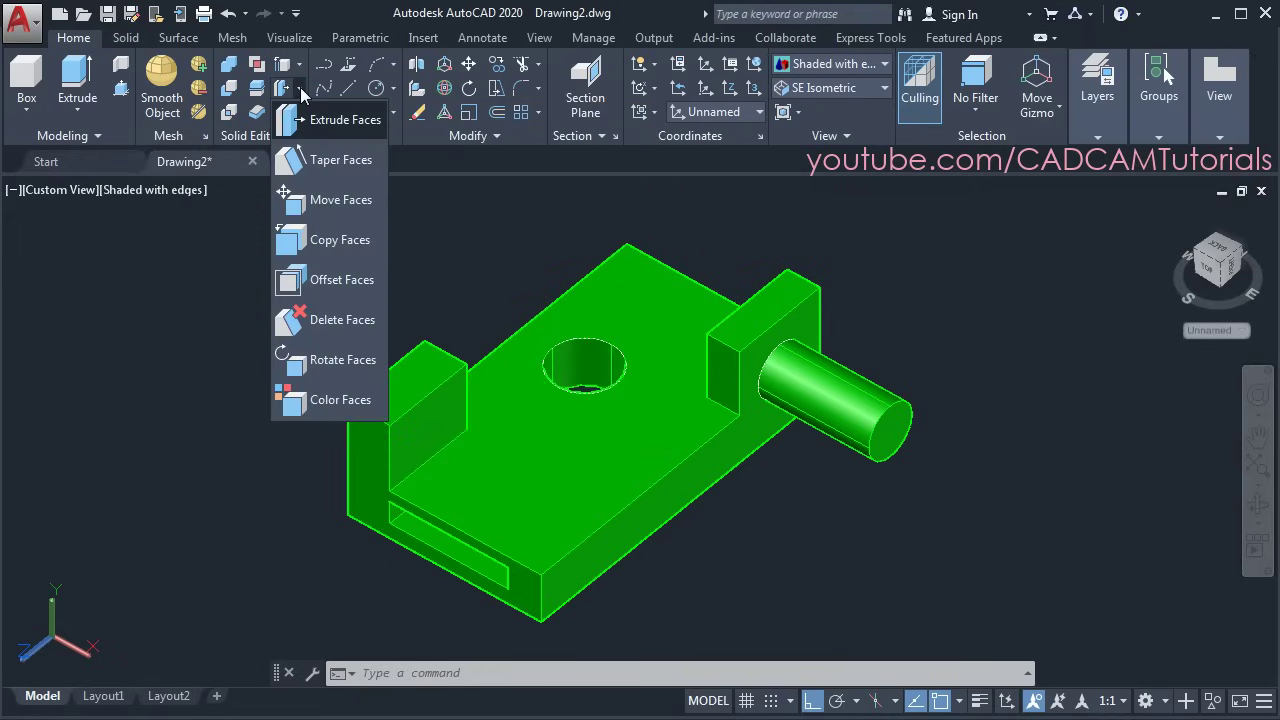
left_click(312, 400)
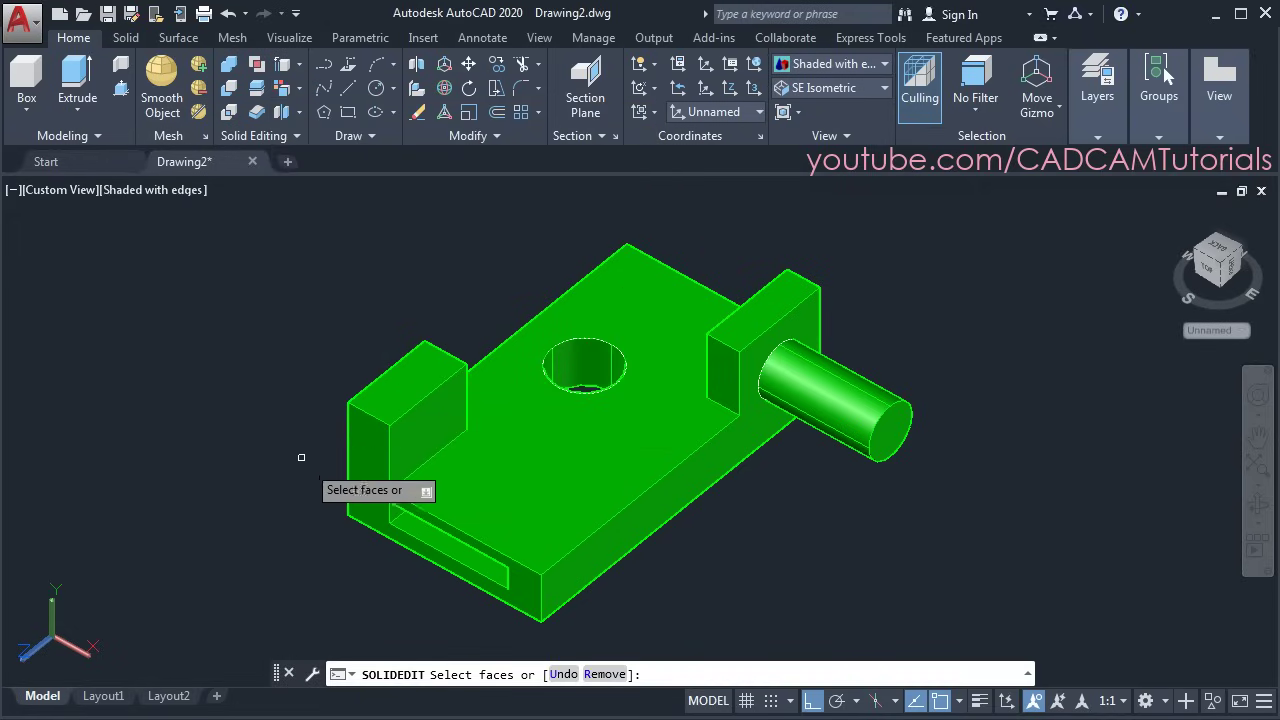
left_click(370, 462)
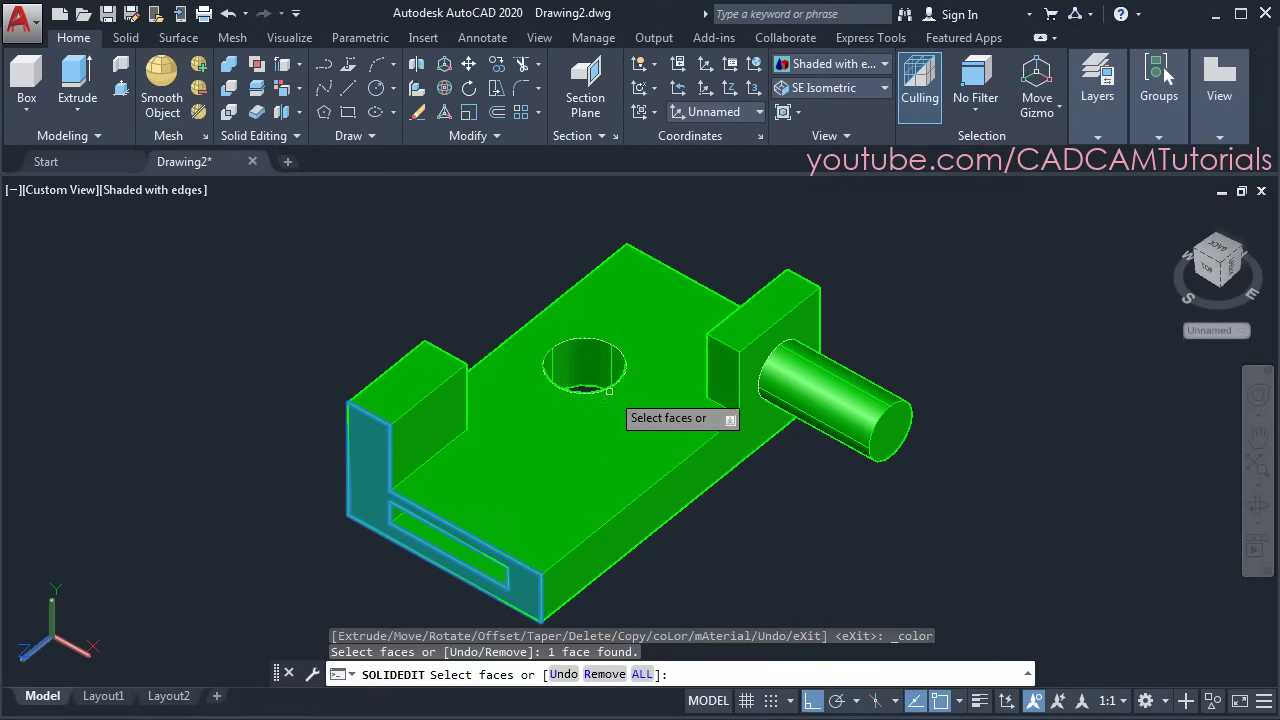
left_click(597, 361)
key("Return")
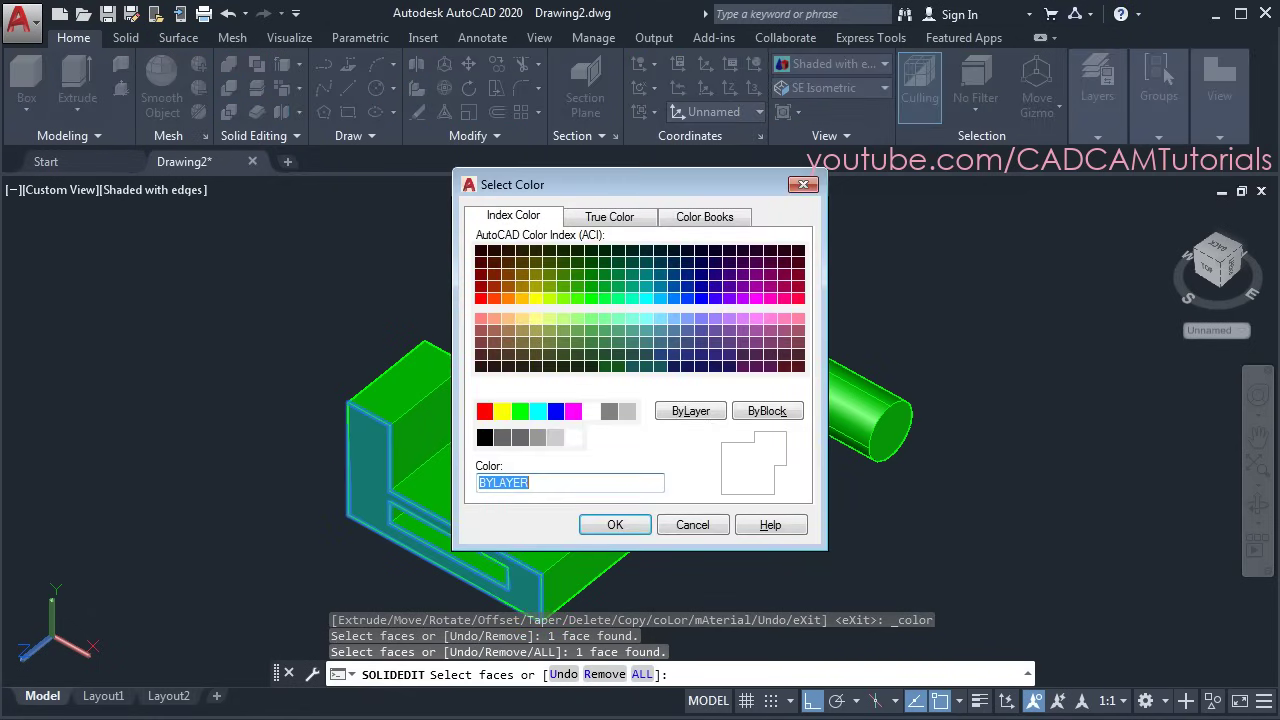
left_click(509, 300)
left_click(614, 524)
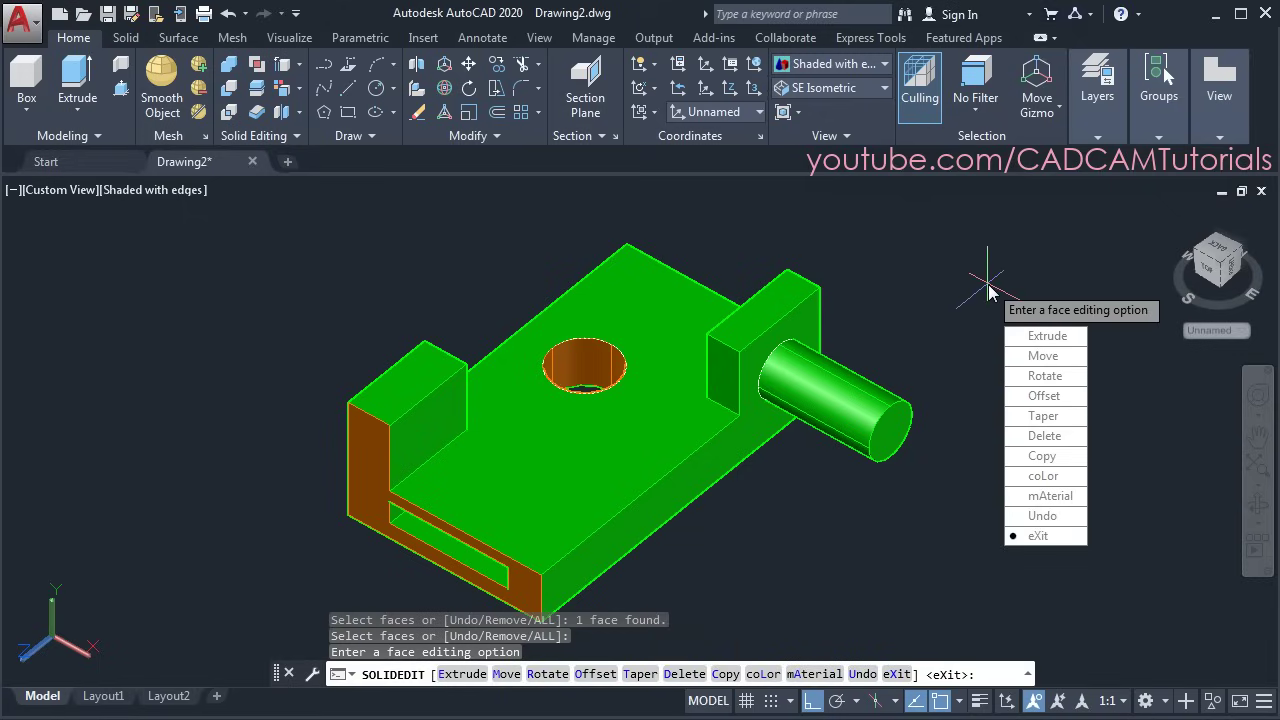
Colour the cylinder's end face and the base's long front face yellow, index 50, then pan right
left_click(1045, 477)
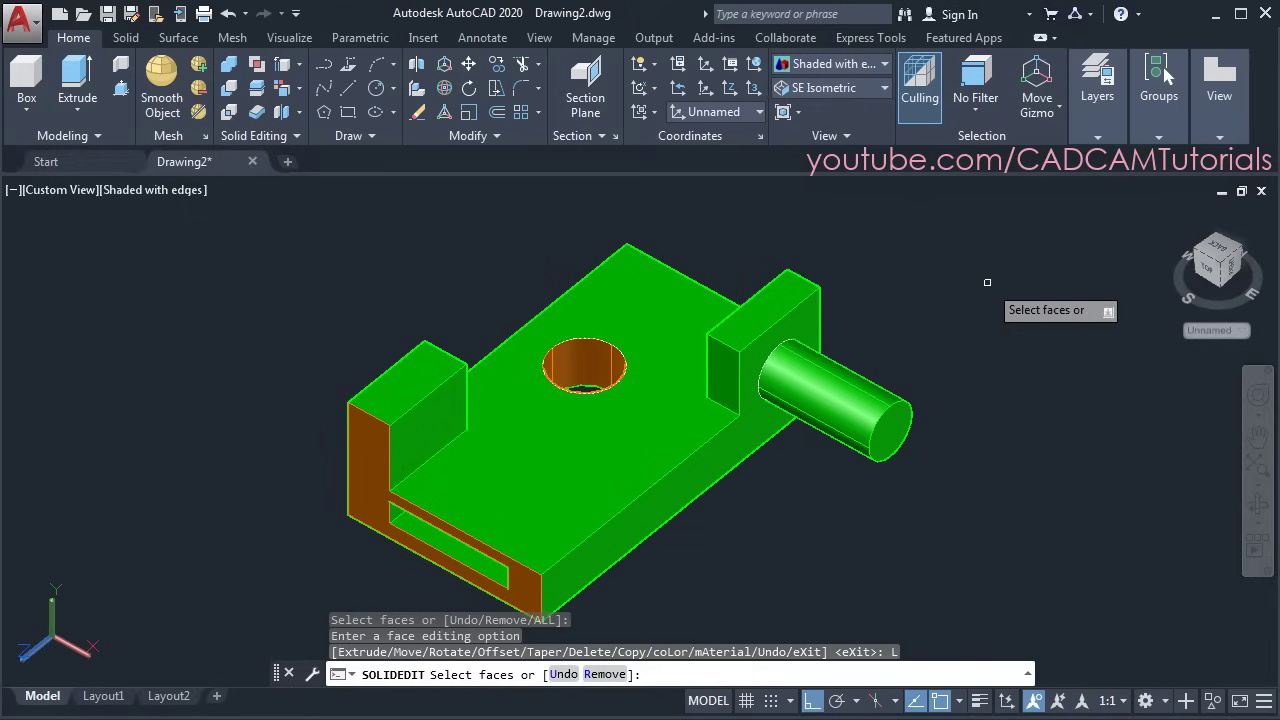
left_click(888, 436)
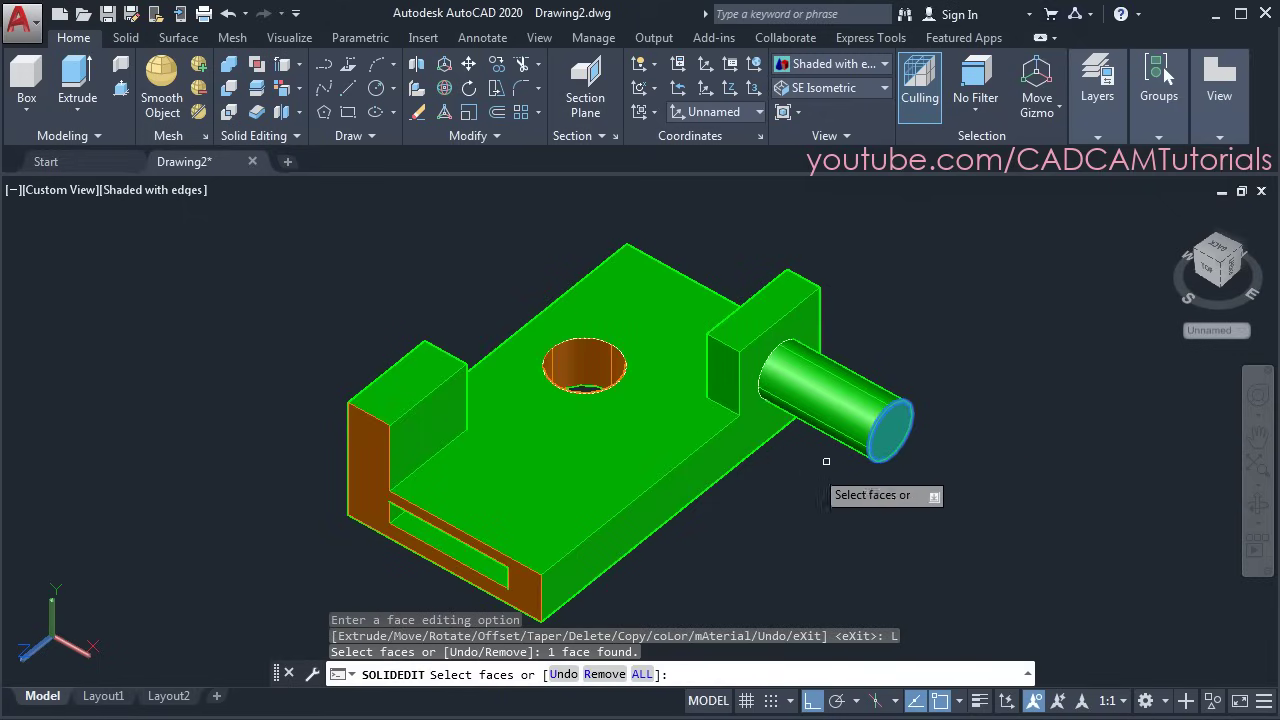
left_click(677, 496)
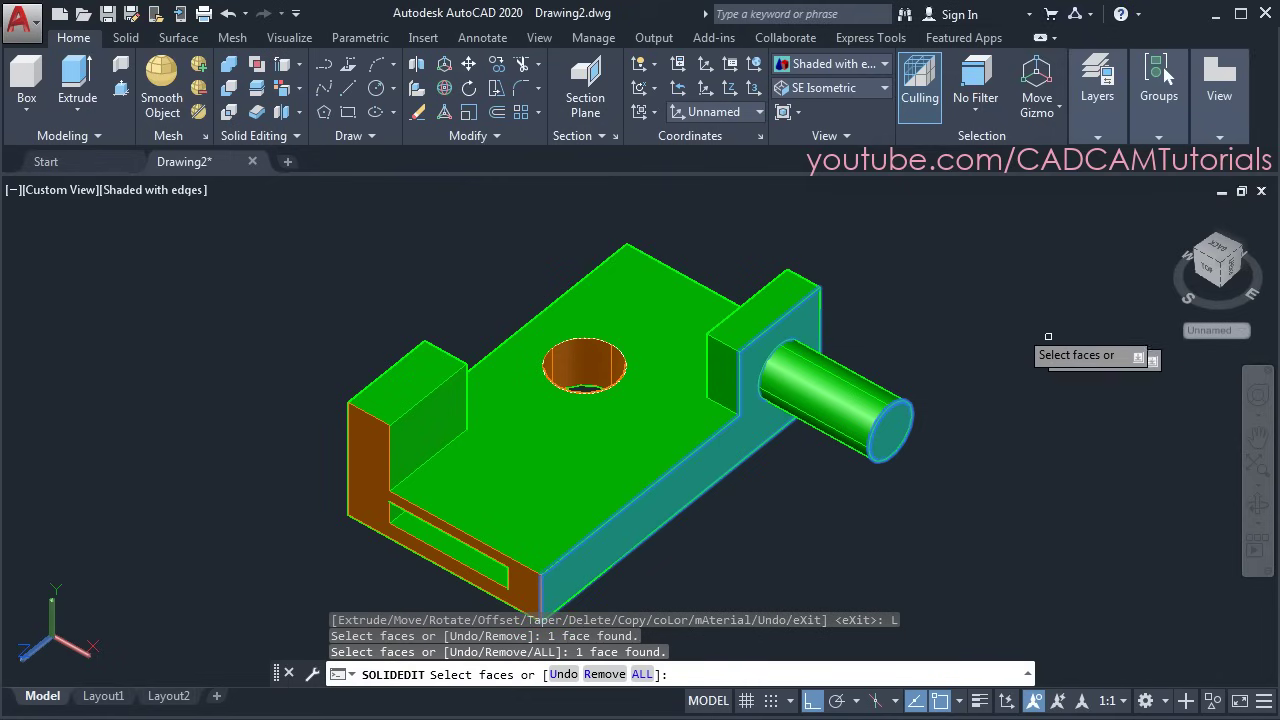
key("Return")
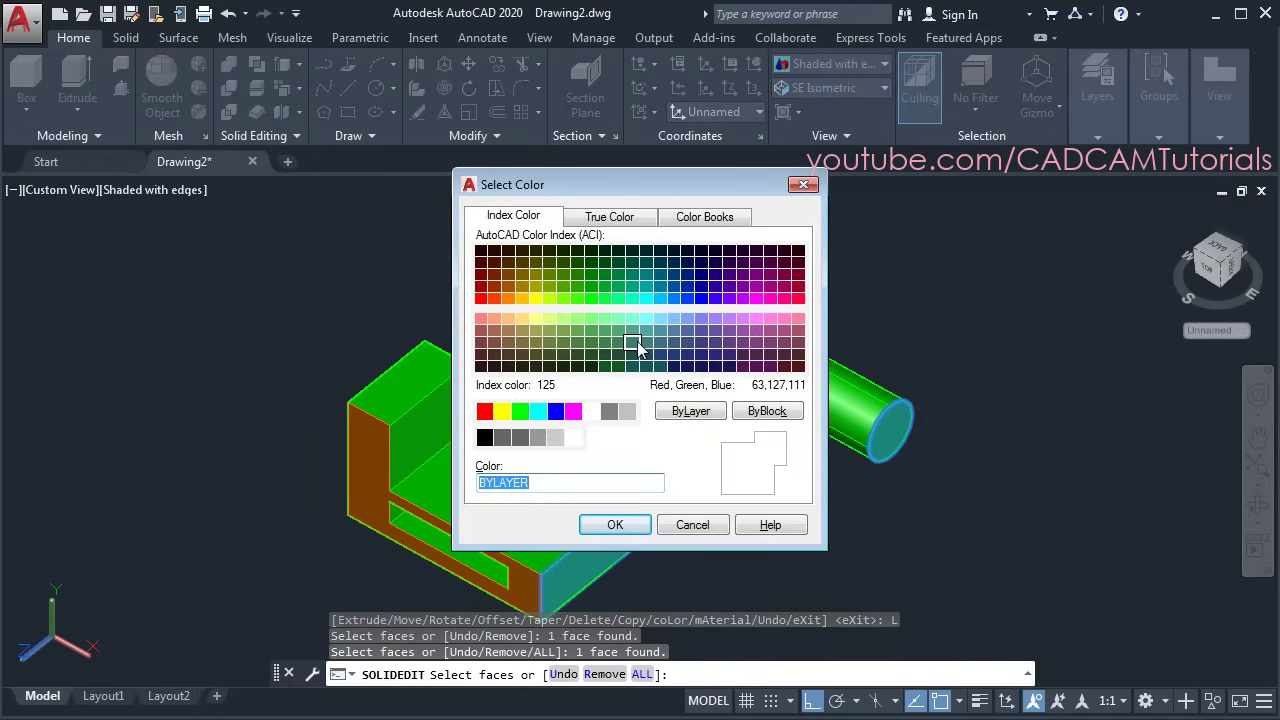
left_click(535, 298)
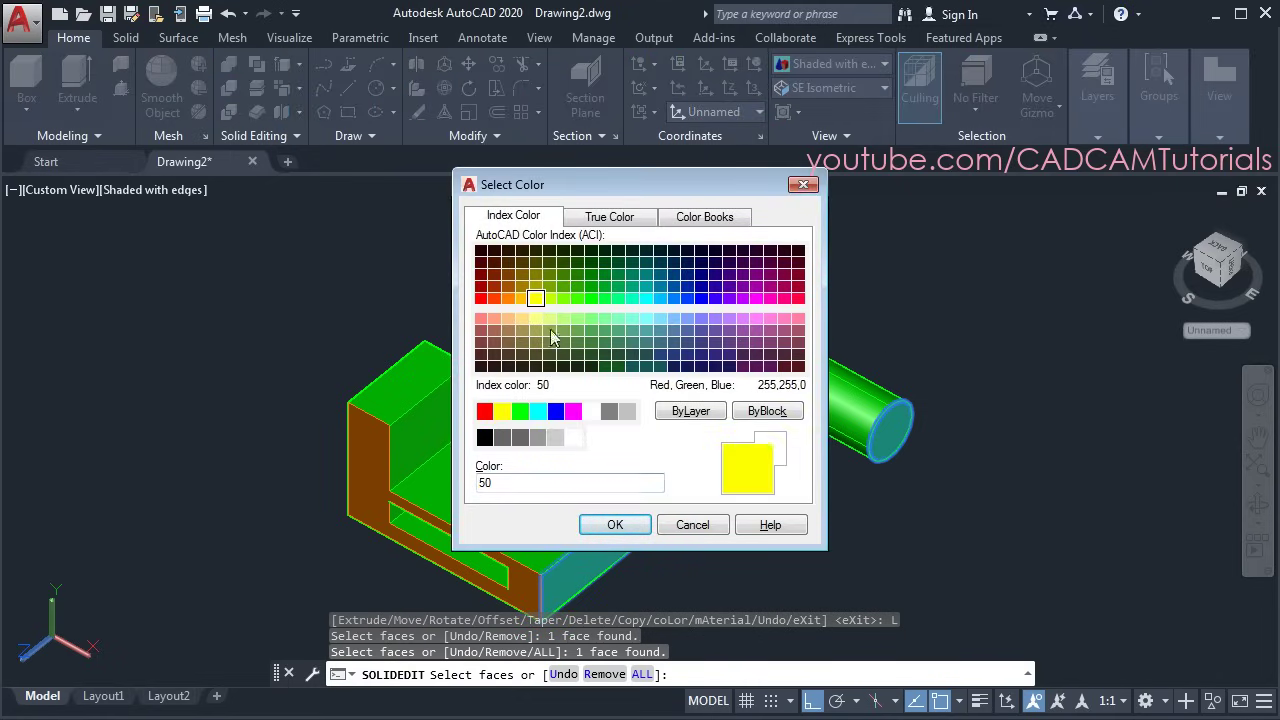
left_click(615, 526)
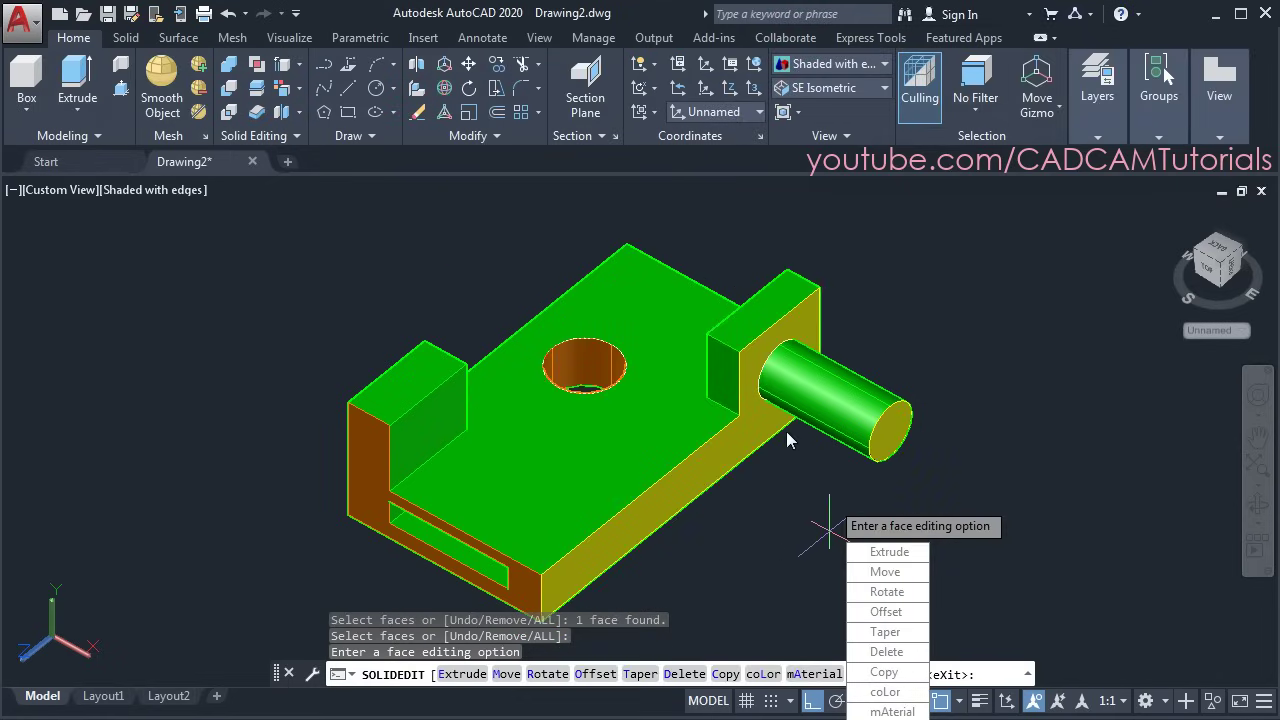
key("Escape")
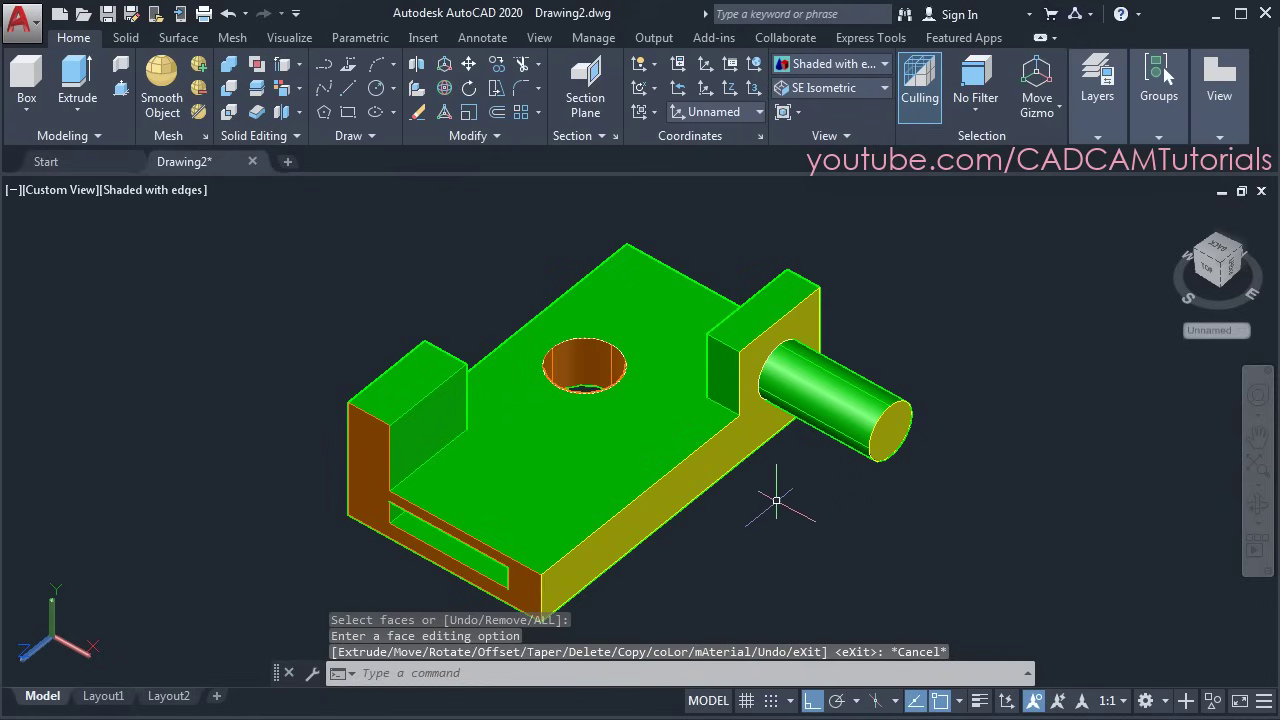
middle_click_drag(776, 500, 837, 491)
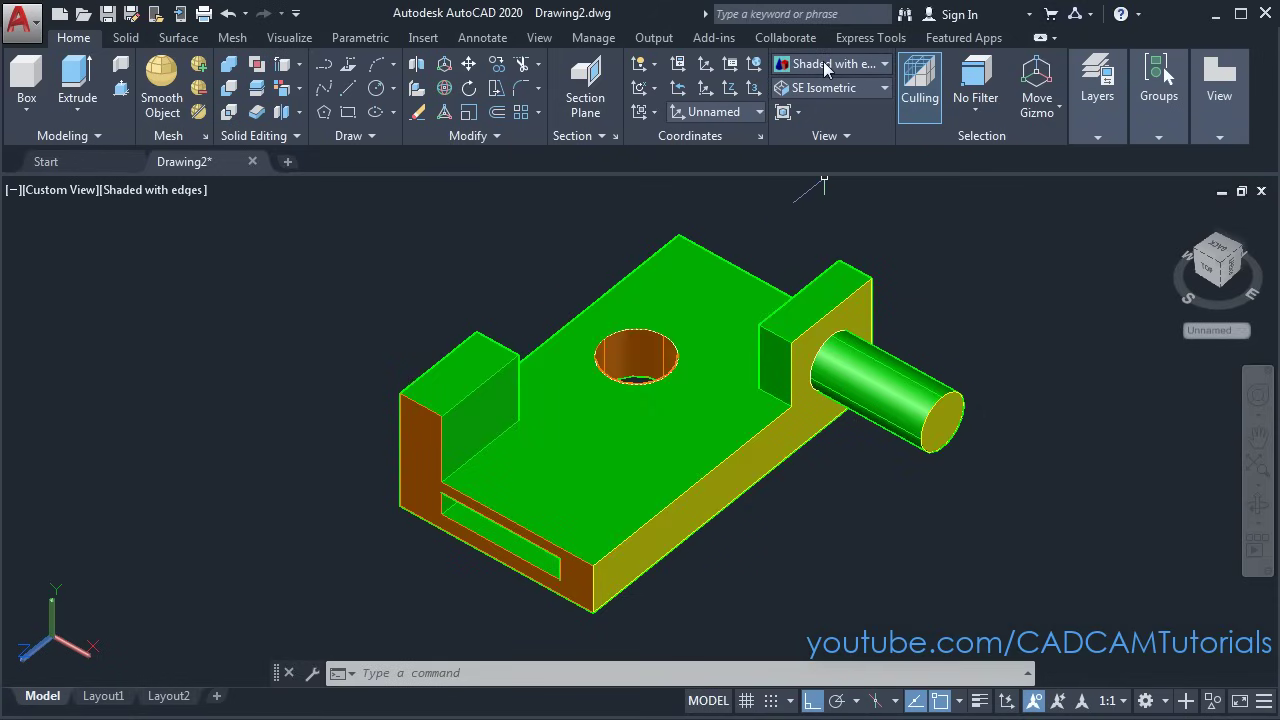
Show the bracket in turn as 2D Wireframe, Conceptual, Hidden, Realistic and Shaded with edges
left_click(824, 64)
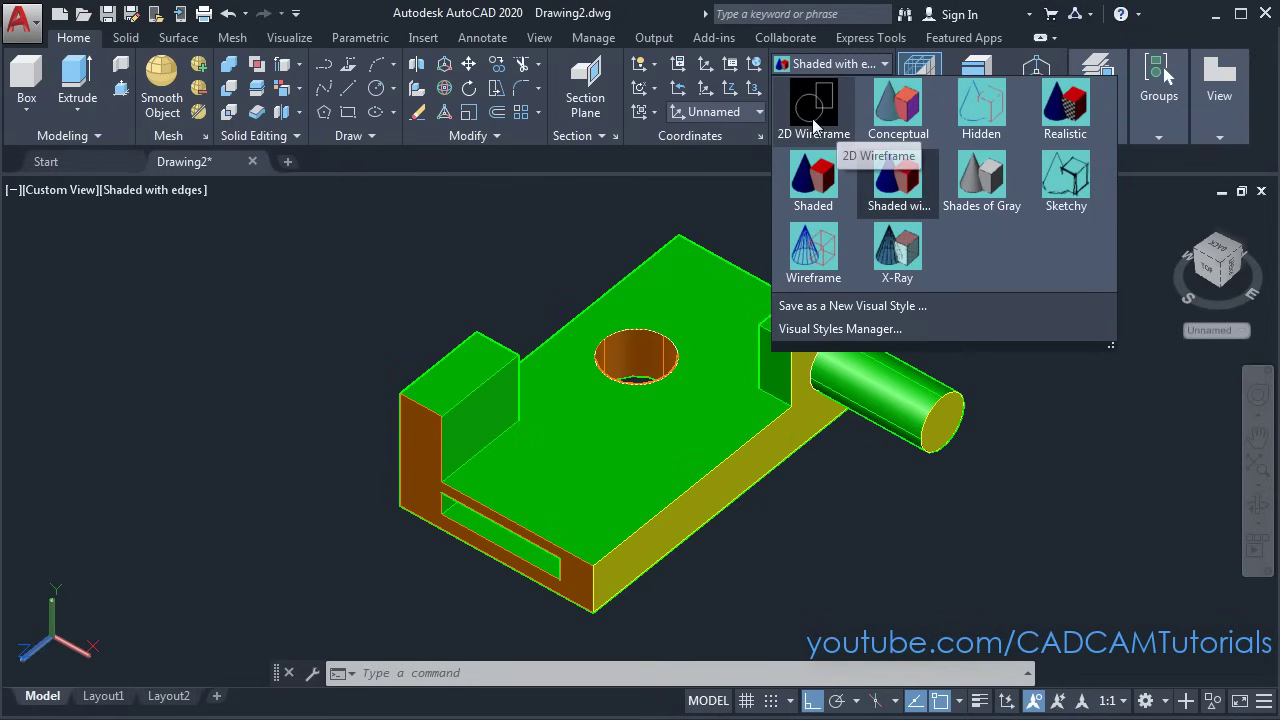
left_click(813, 110)
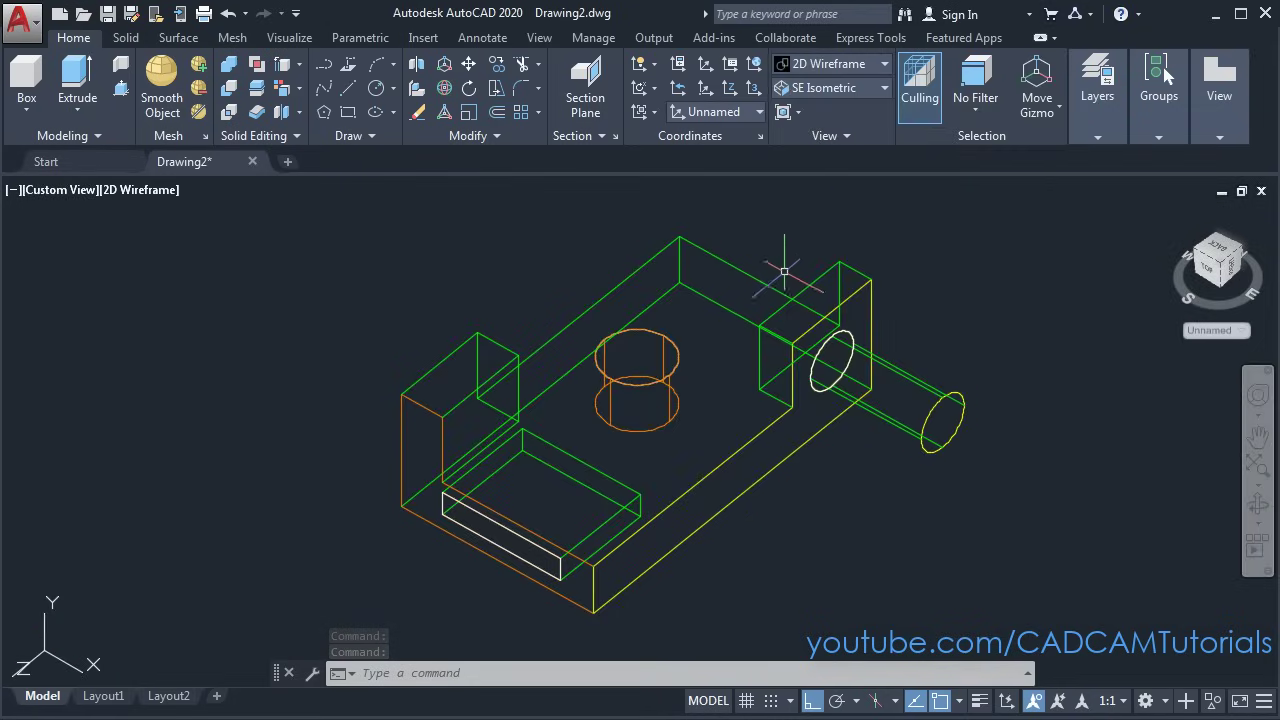
left_click(832, 67)
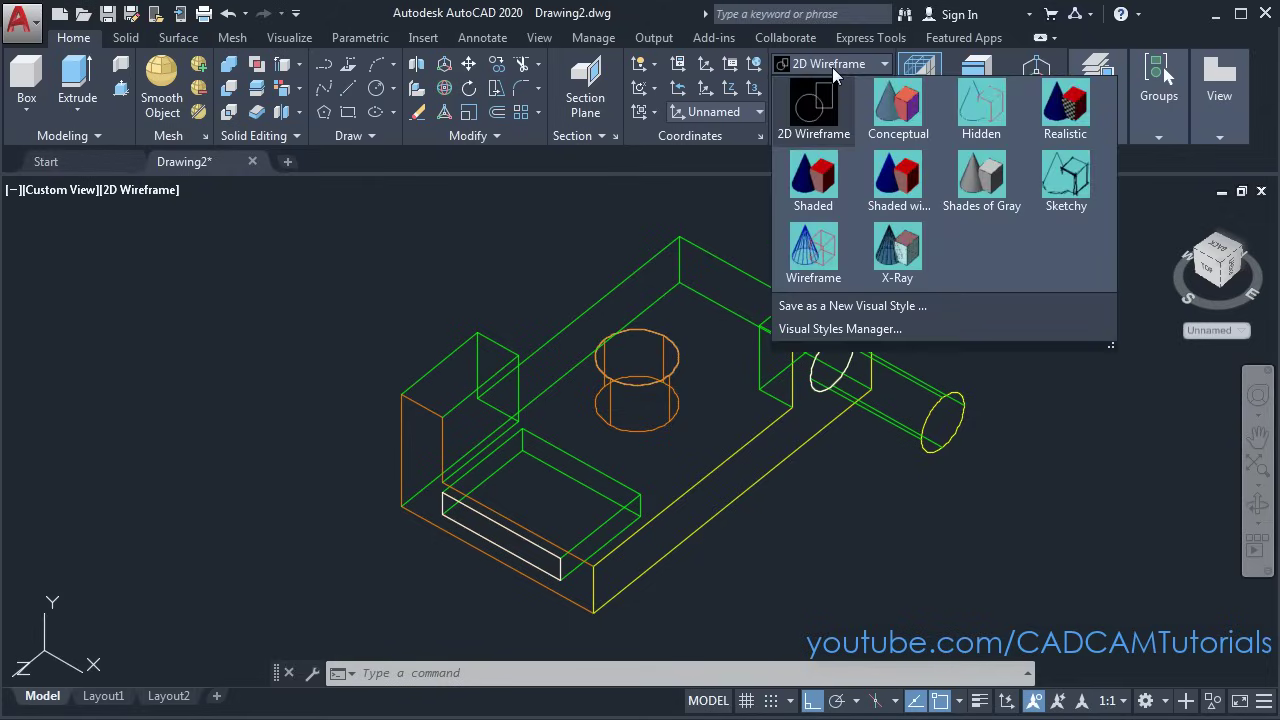
left_click(912, 124)
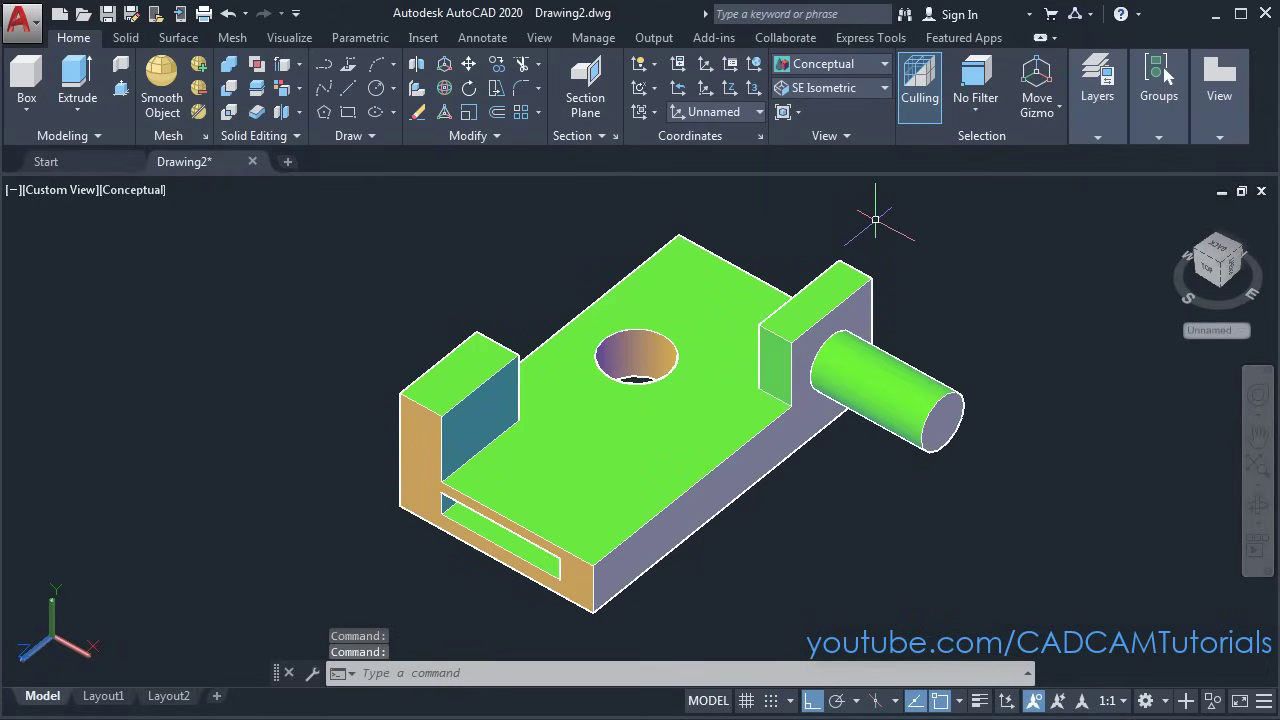
left_click(840, 64)
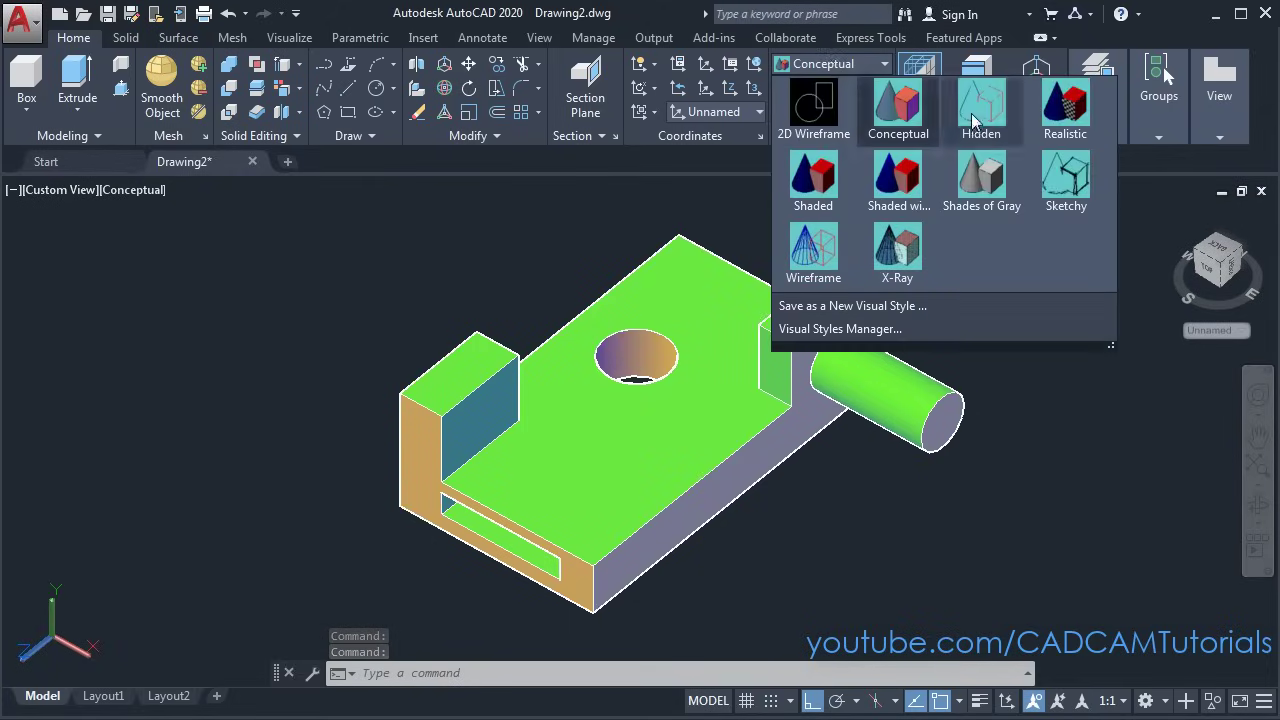
left_click(975, 121)
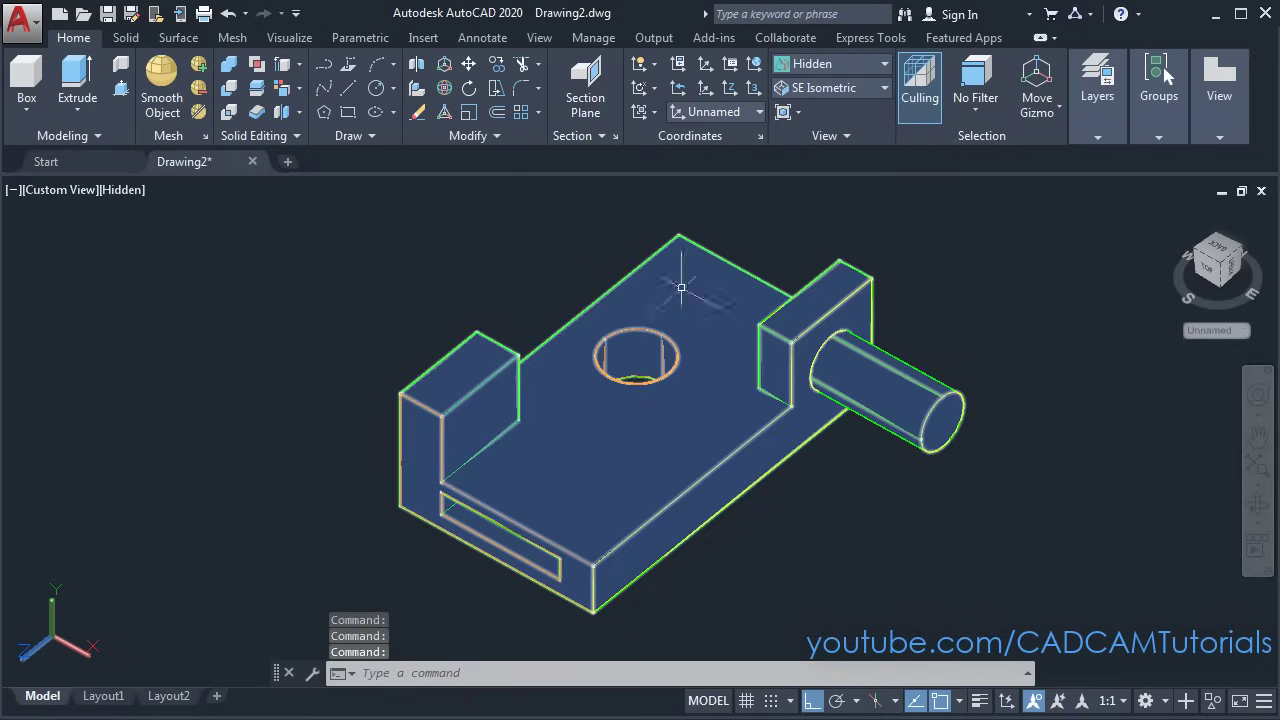
left_click(840, 64)
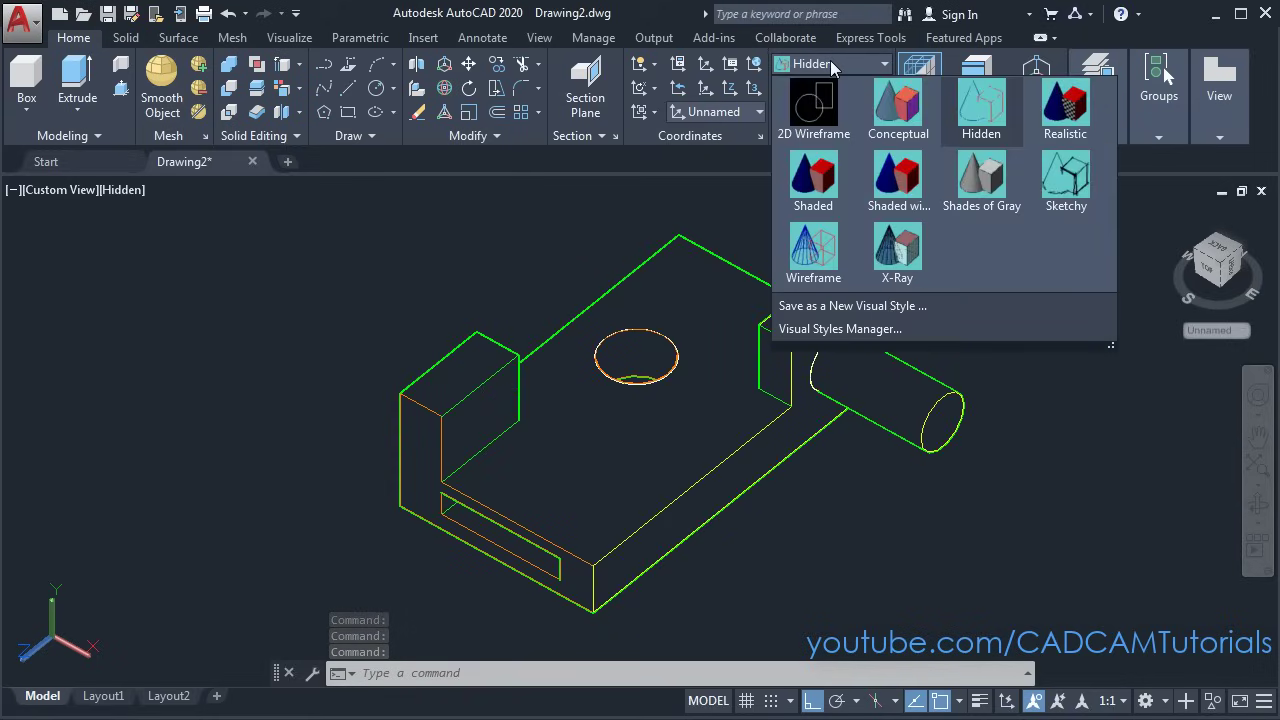
left_click(1085, 127)
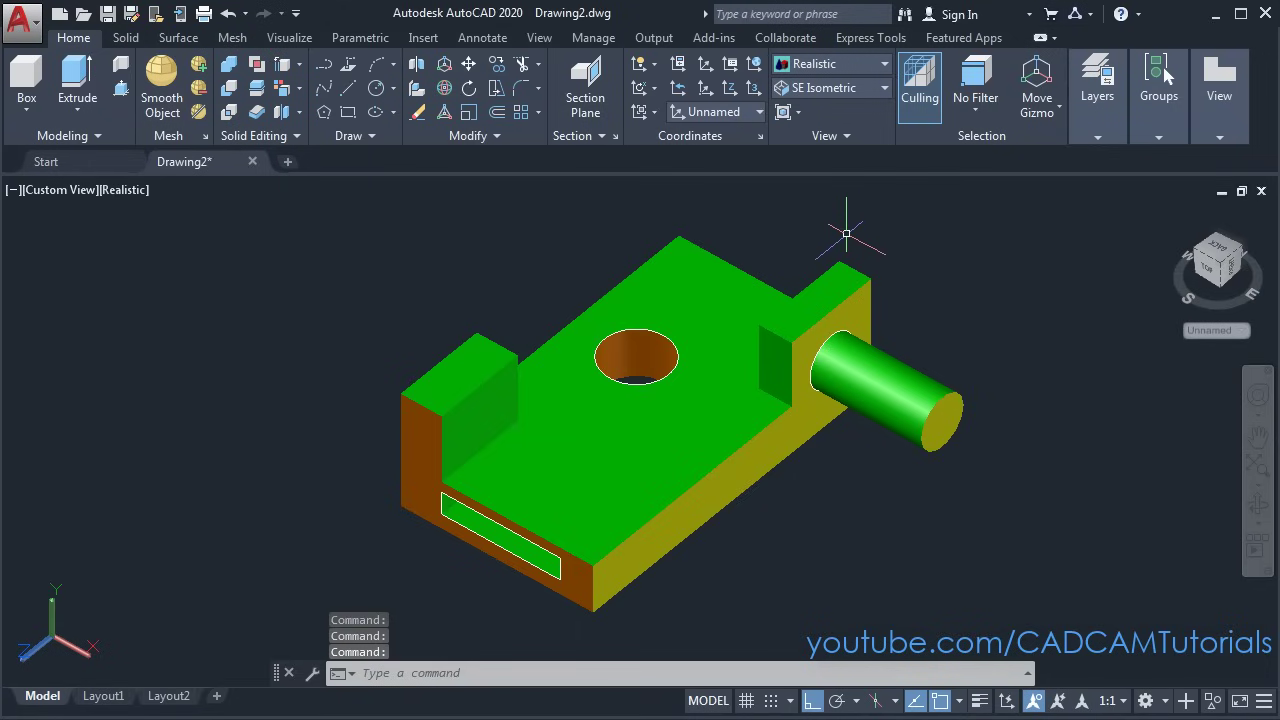
left_click(836, 66)
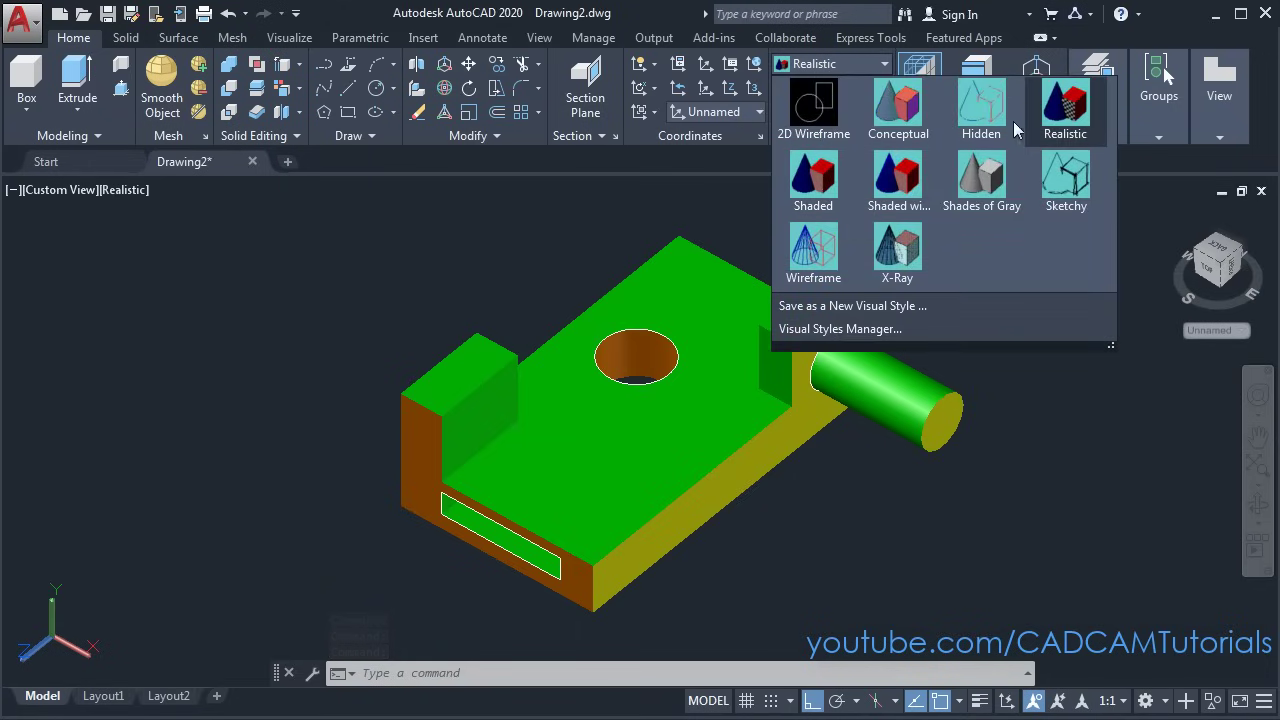
left_click(907, 197)
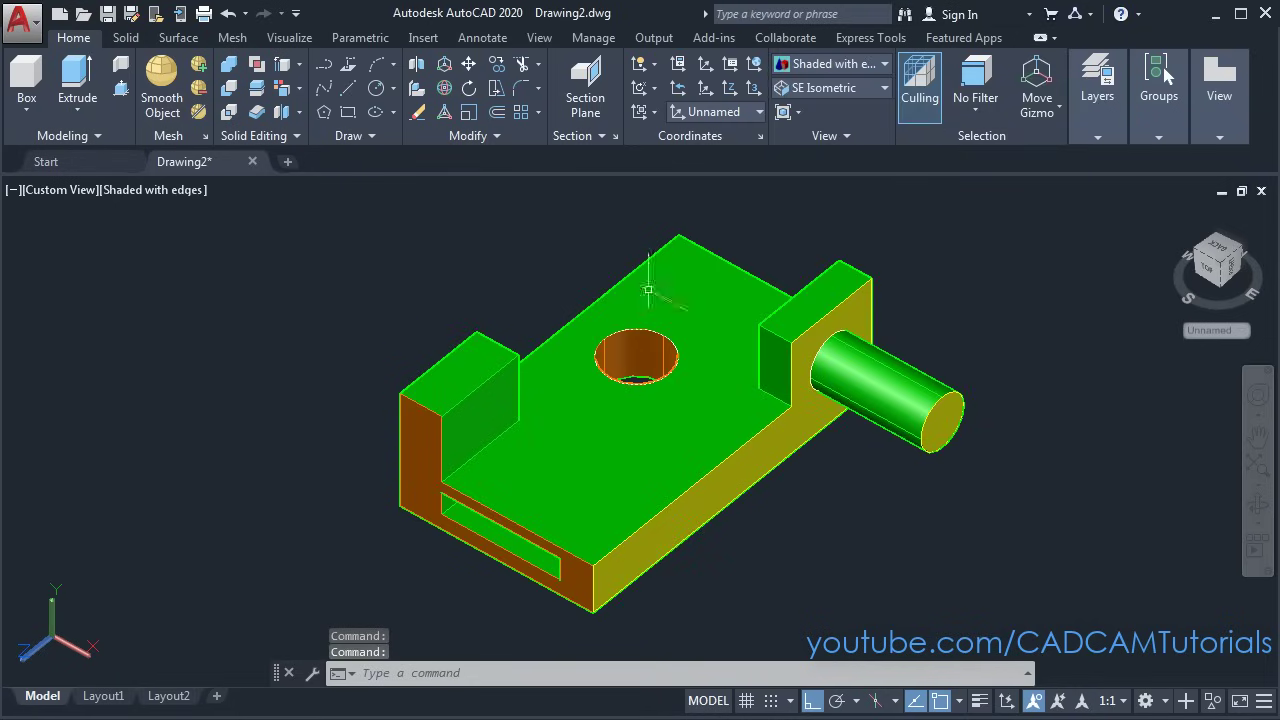
Show the bracket in Shades of Gray, Sketchy, Wireframe, 2D Wireframe and Wireframe again
left_click(822, 66)
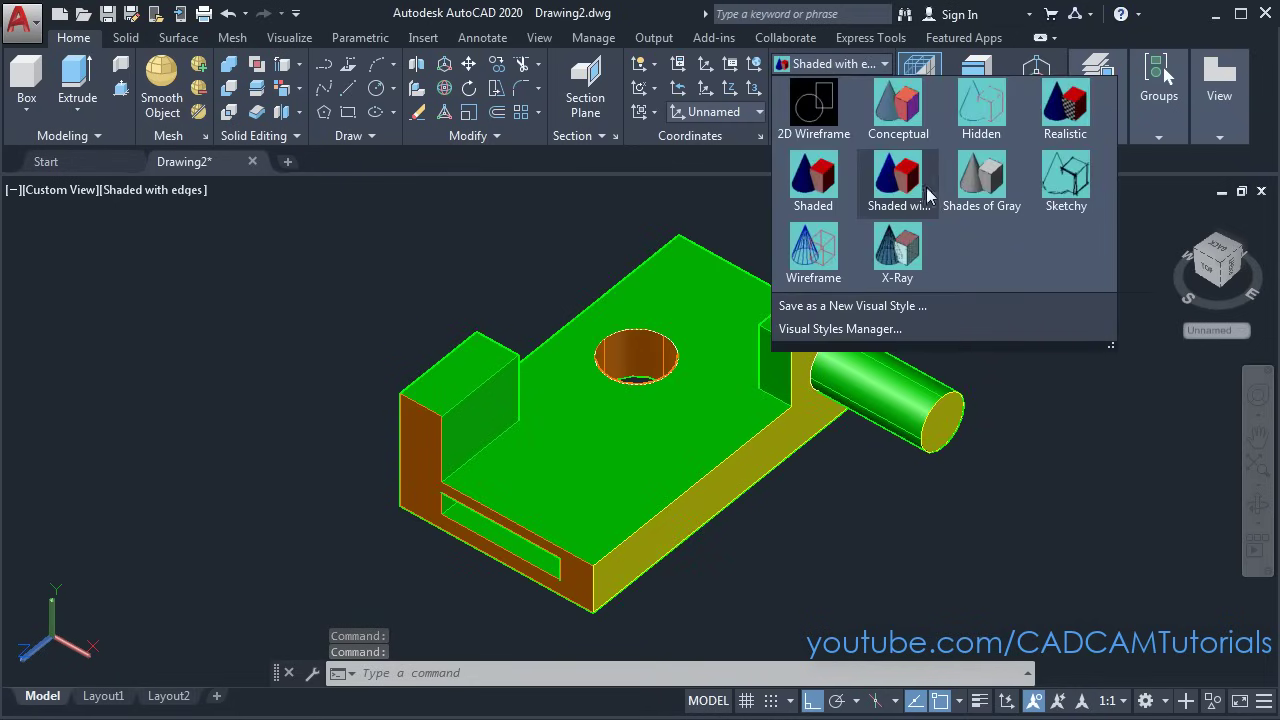
left_click(981, 190)
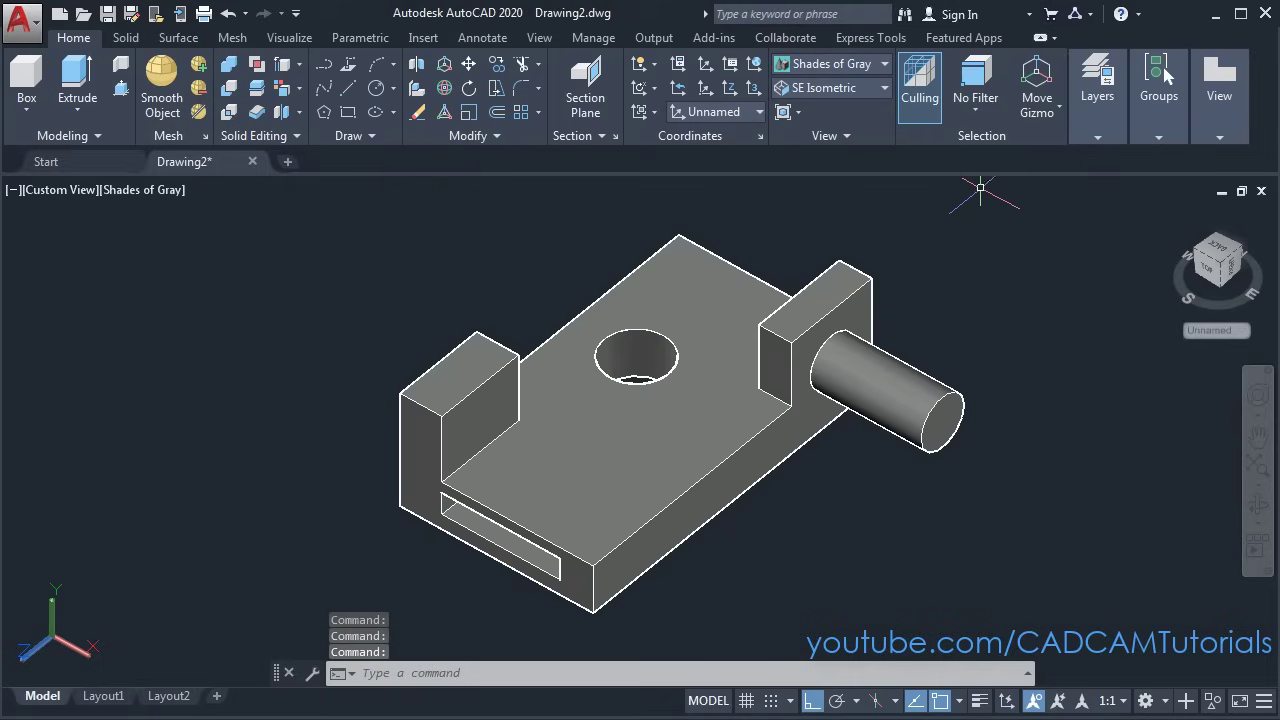
left_click(831, 66)
left_click(1068, 200)
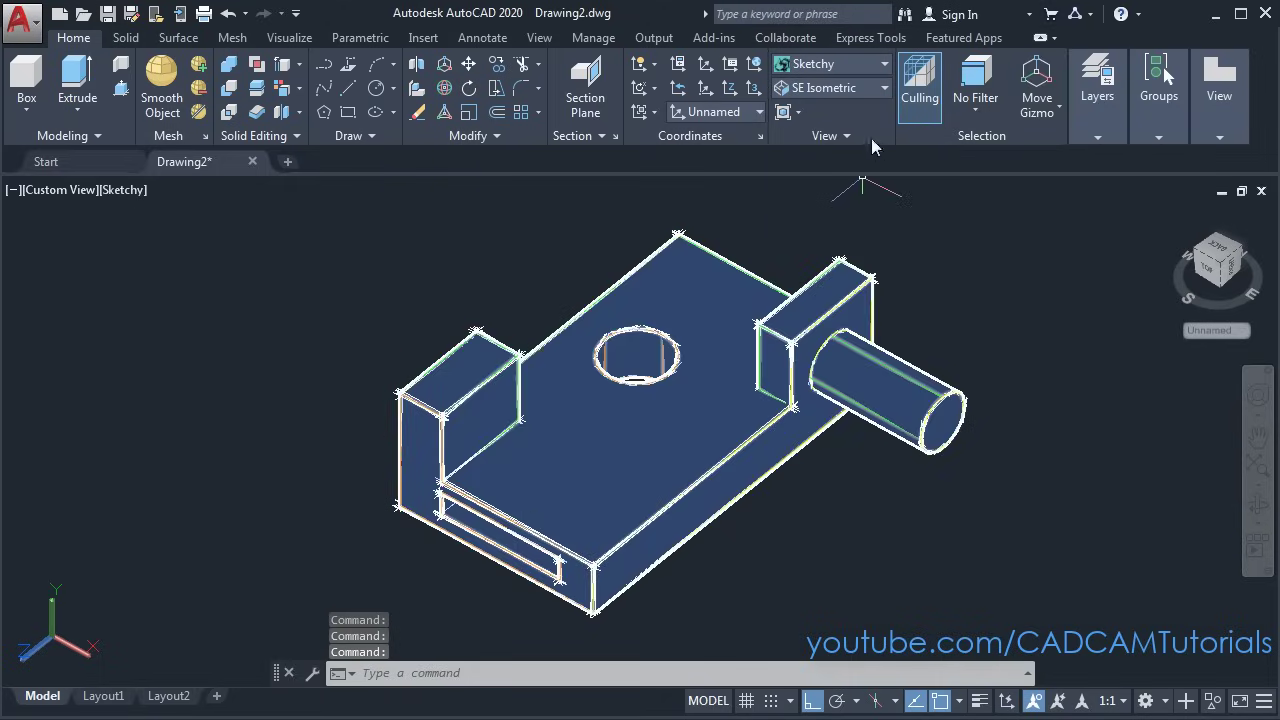
left_click(833, 58)
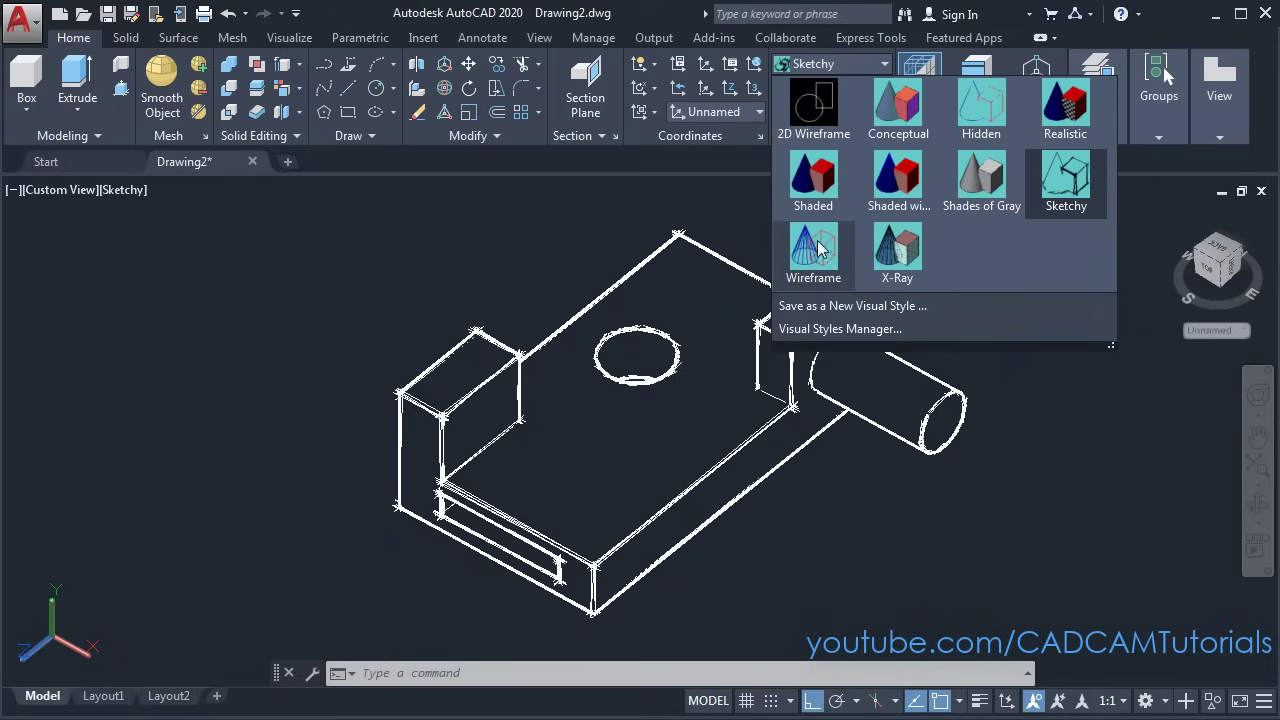
left_click(818, 250)
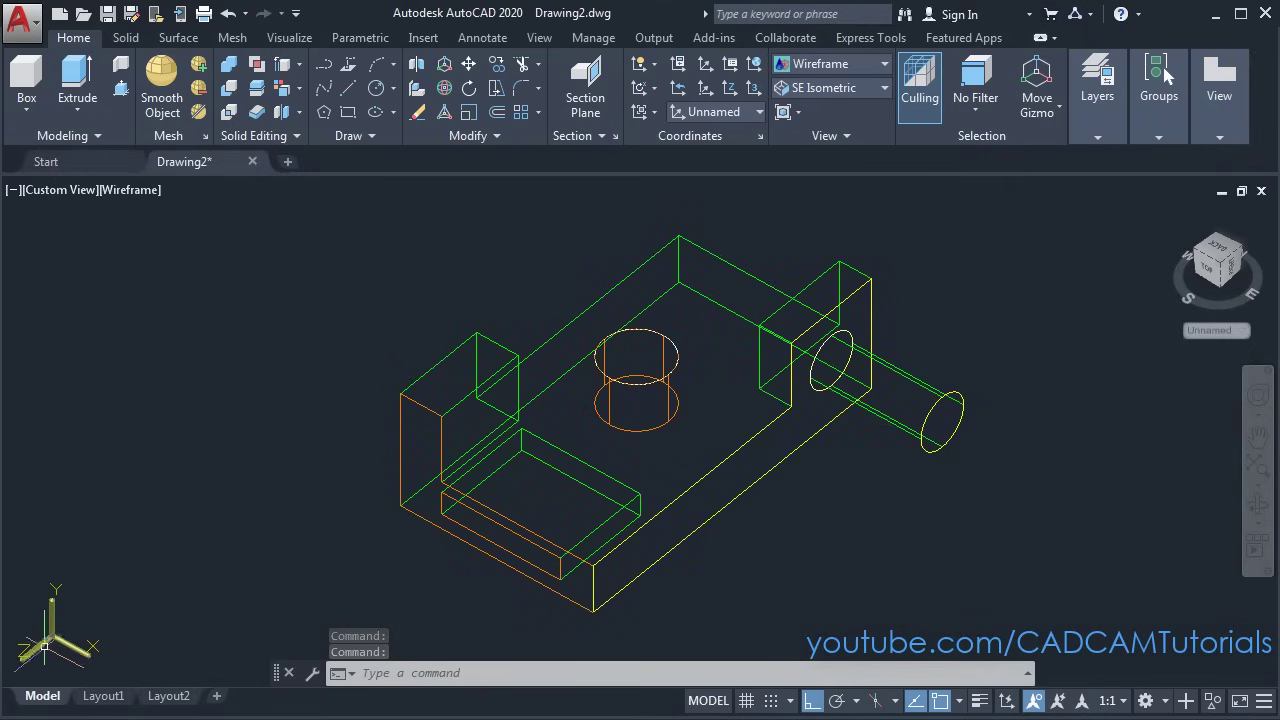
left_click(815, 67)
left_click(814, 108)
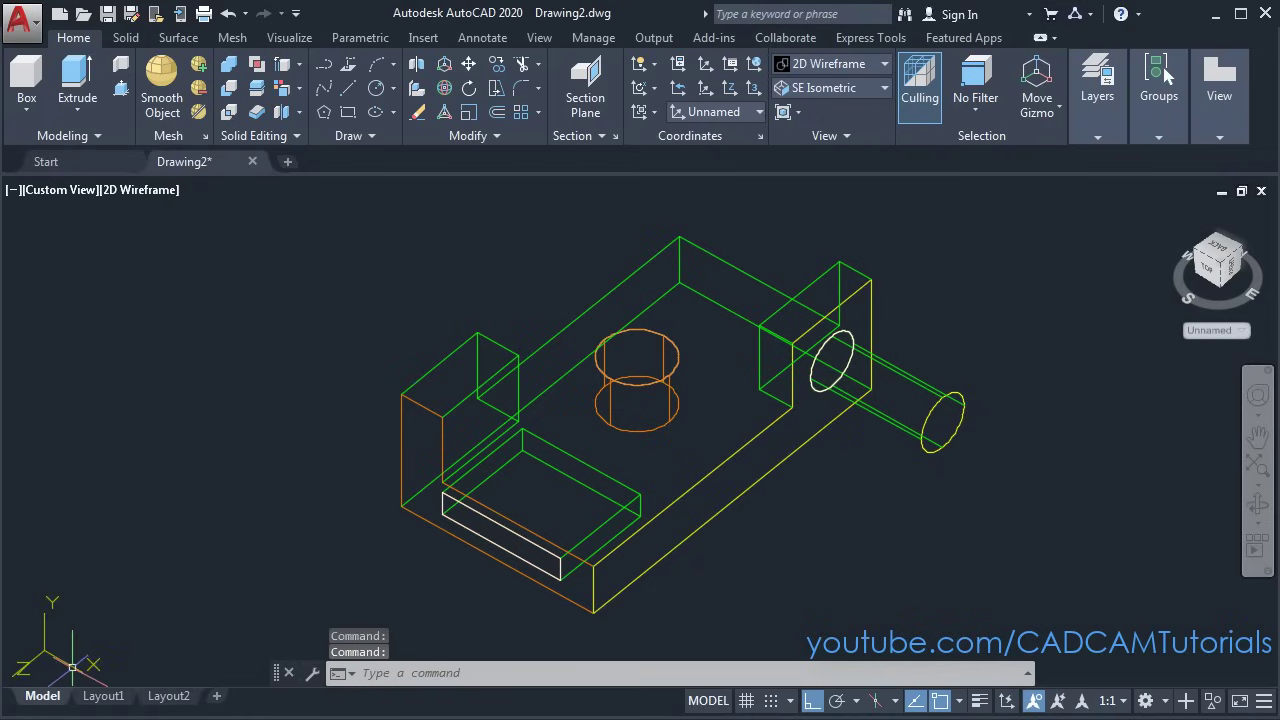
left_click(840, 62)
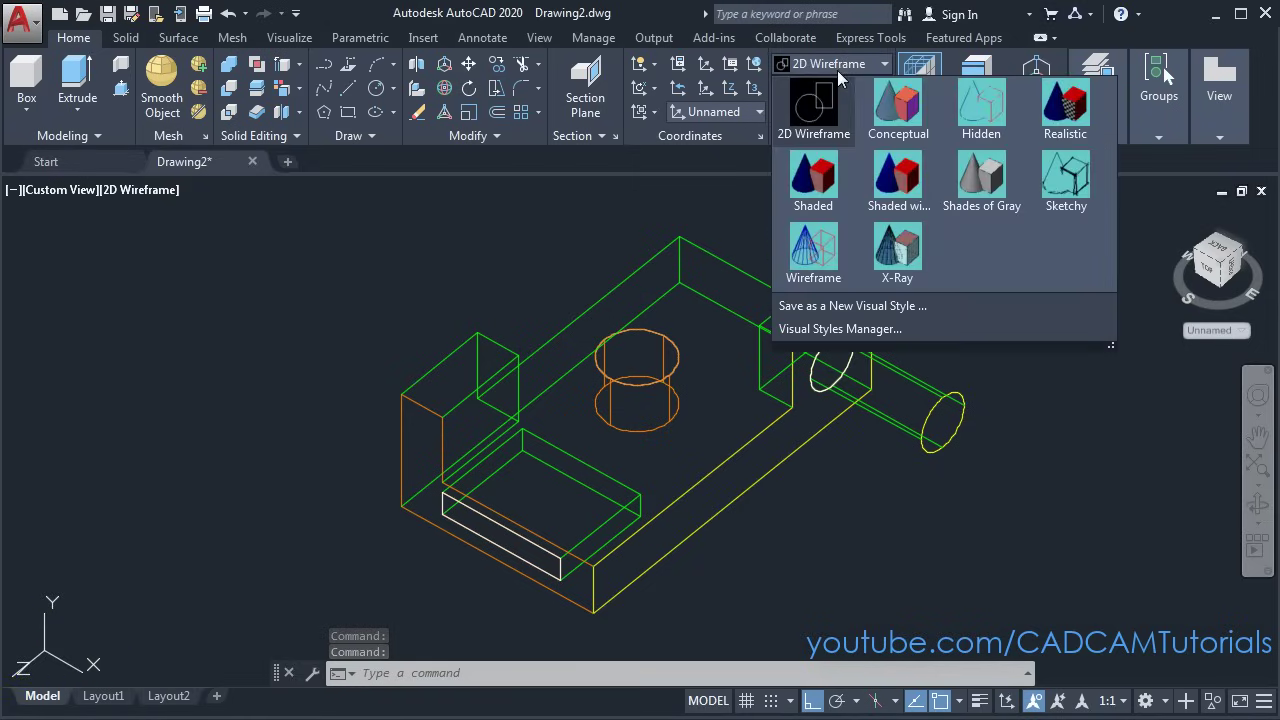
left_click(815, 283)
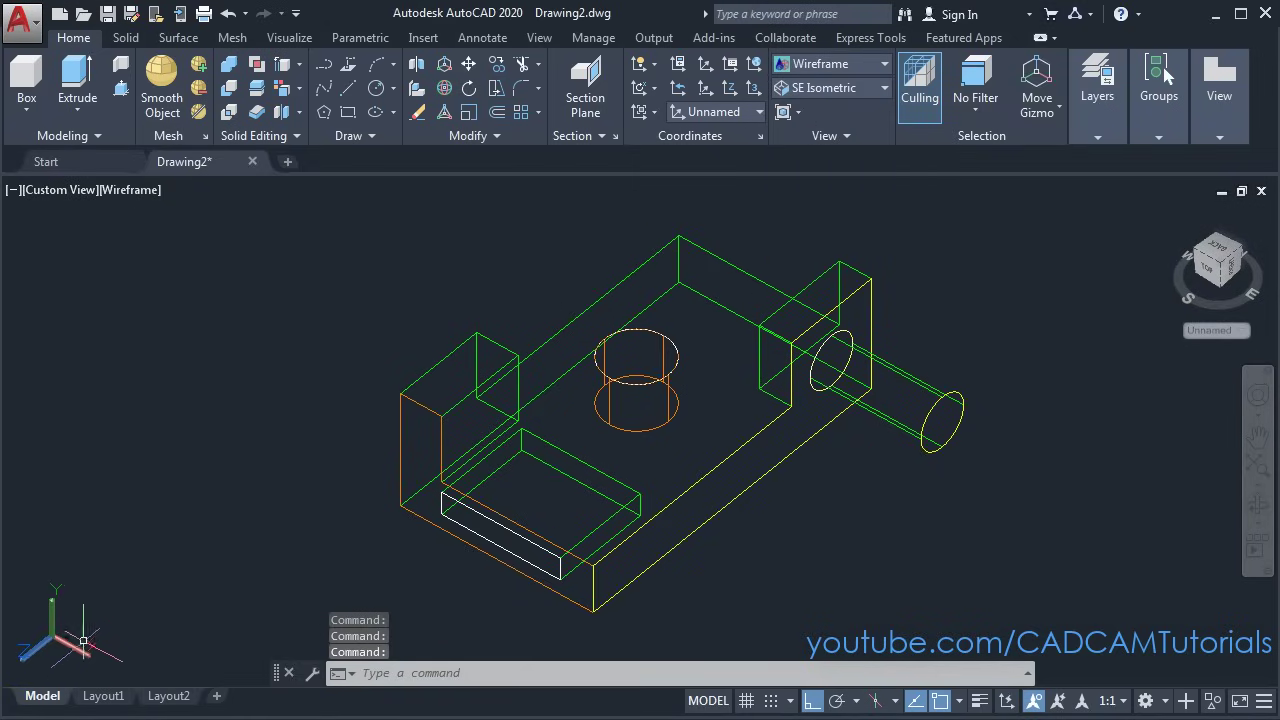
Show the bracket in X-Ray, orbit it slightly, then return to Shaded with edges
left_click(818, 64)
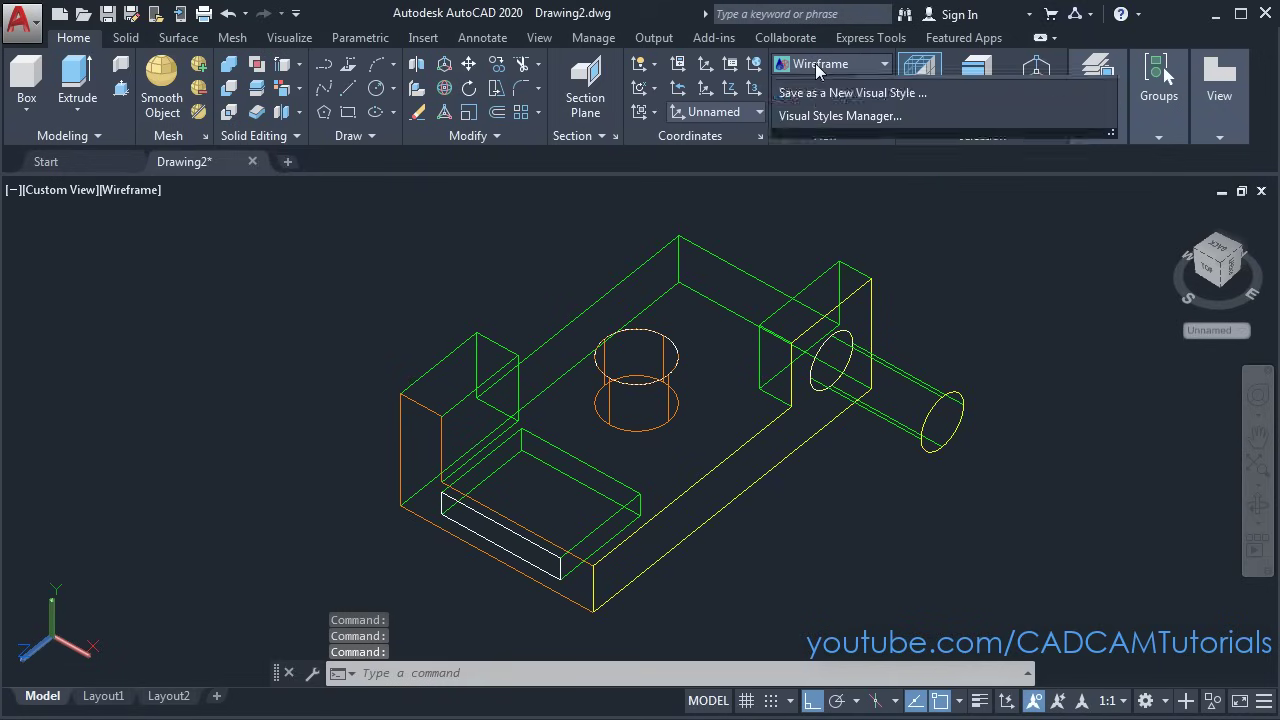
left_click(893, 262)
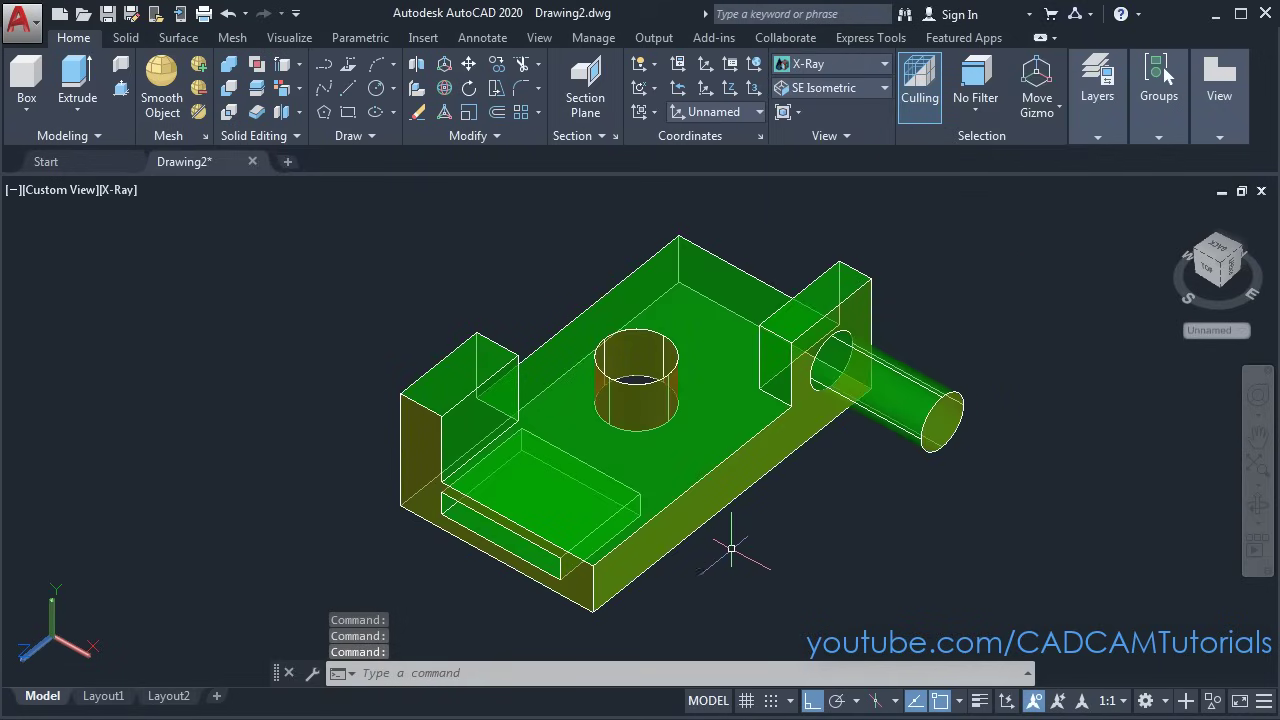
mouse_move(735, 548)
middle_mouse_down("shift")
mouse_move(737, 463)
mouse_move(943, 466)
mouse_move(880, 506)
mouse_move(731, 543)
mouse_move(718, 560)
middle_mouse_up("shift")
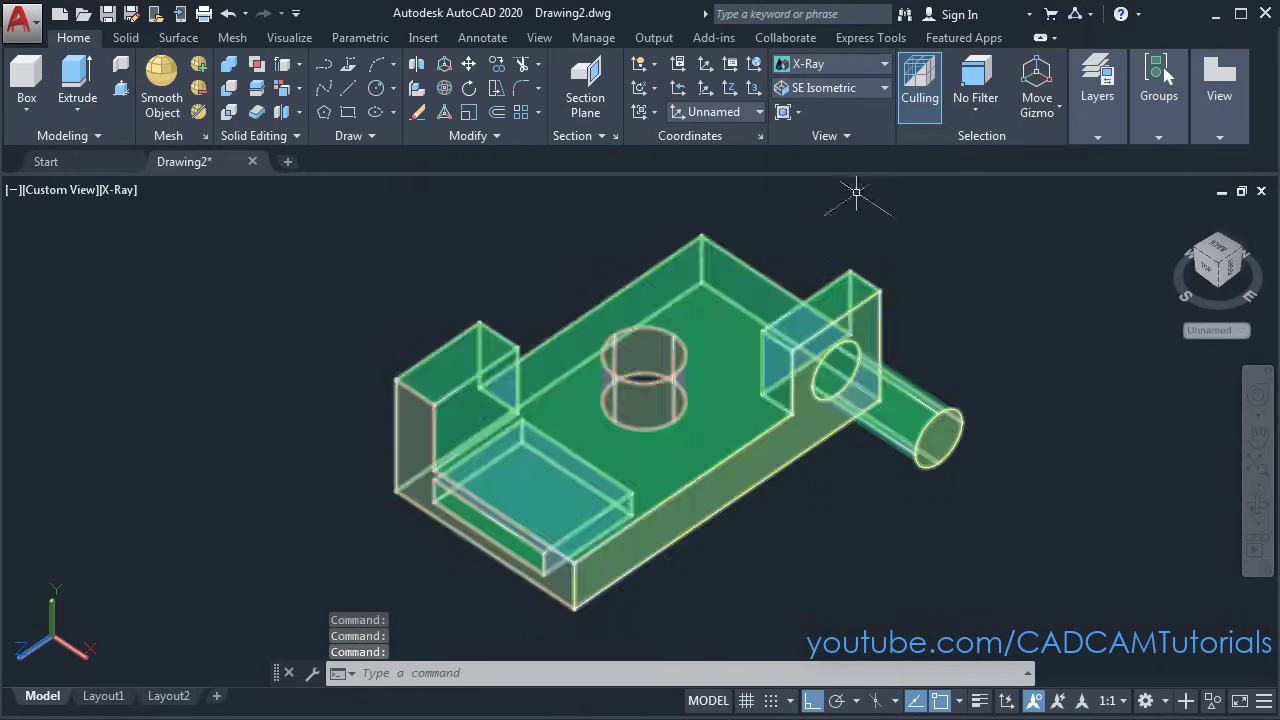
left_click(824, 66)
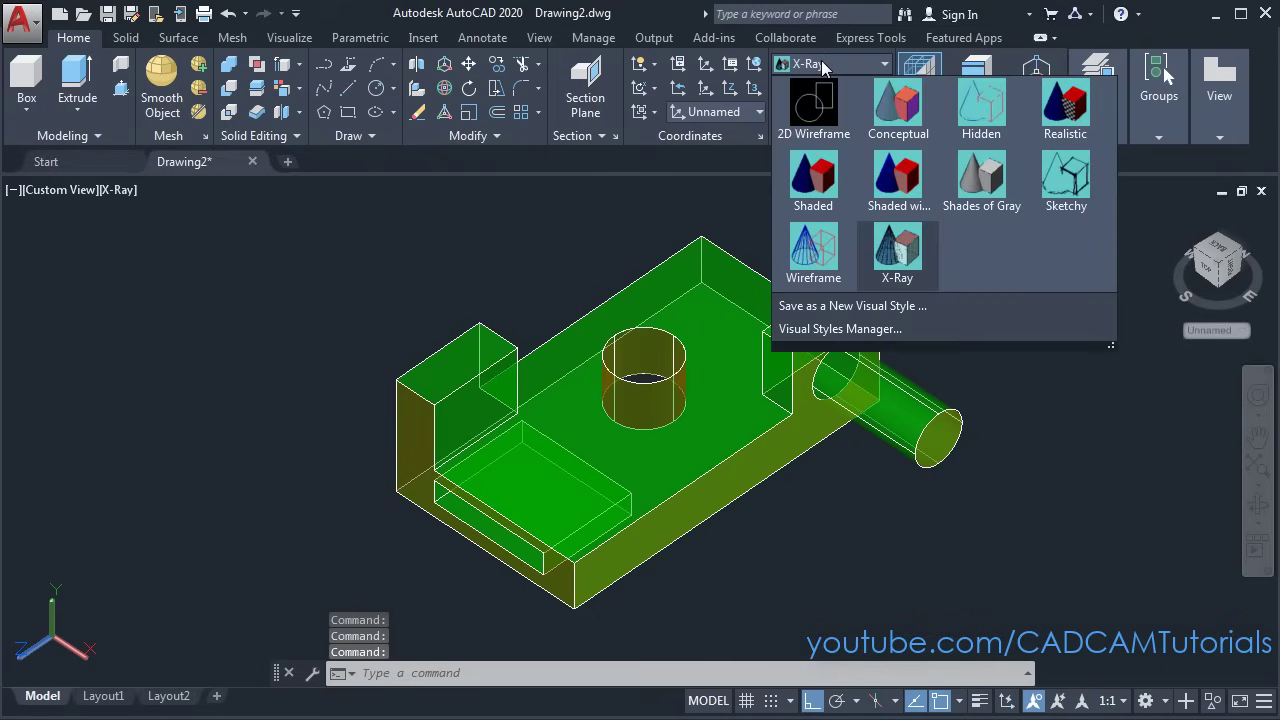
left_click(903, 203)
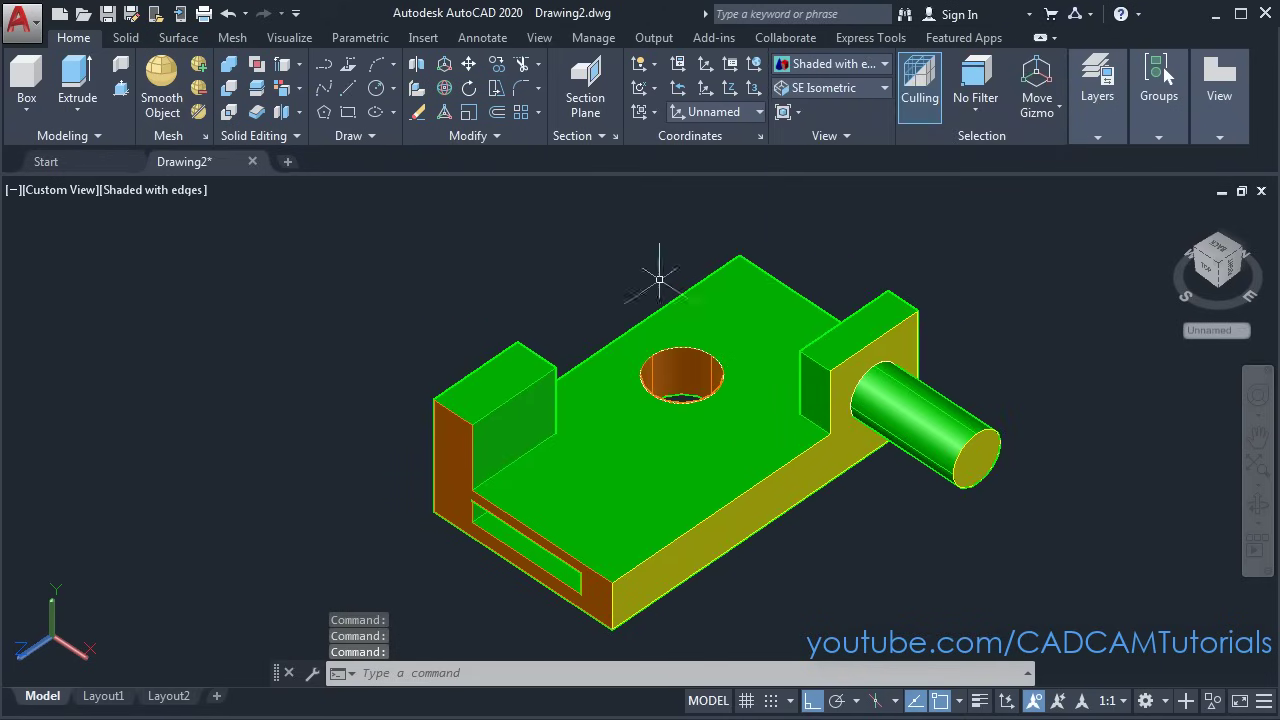
left_click(850, 88)
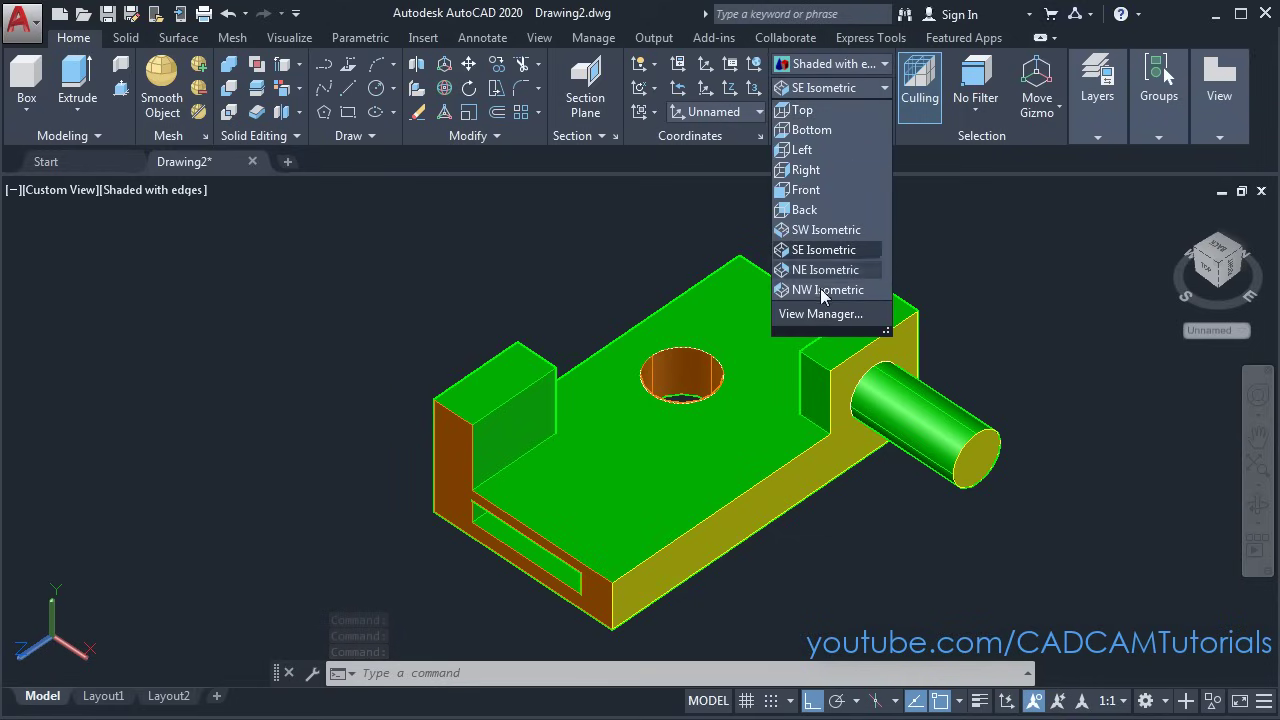
View the bracket from the Top, Right and Front presets
left_click(809, 112)
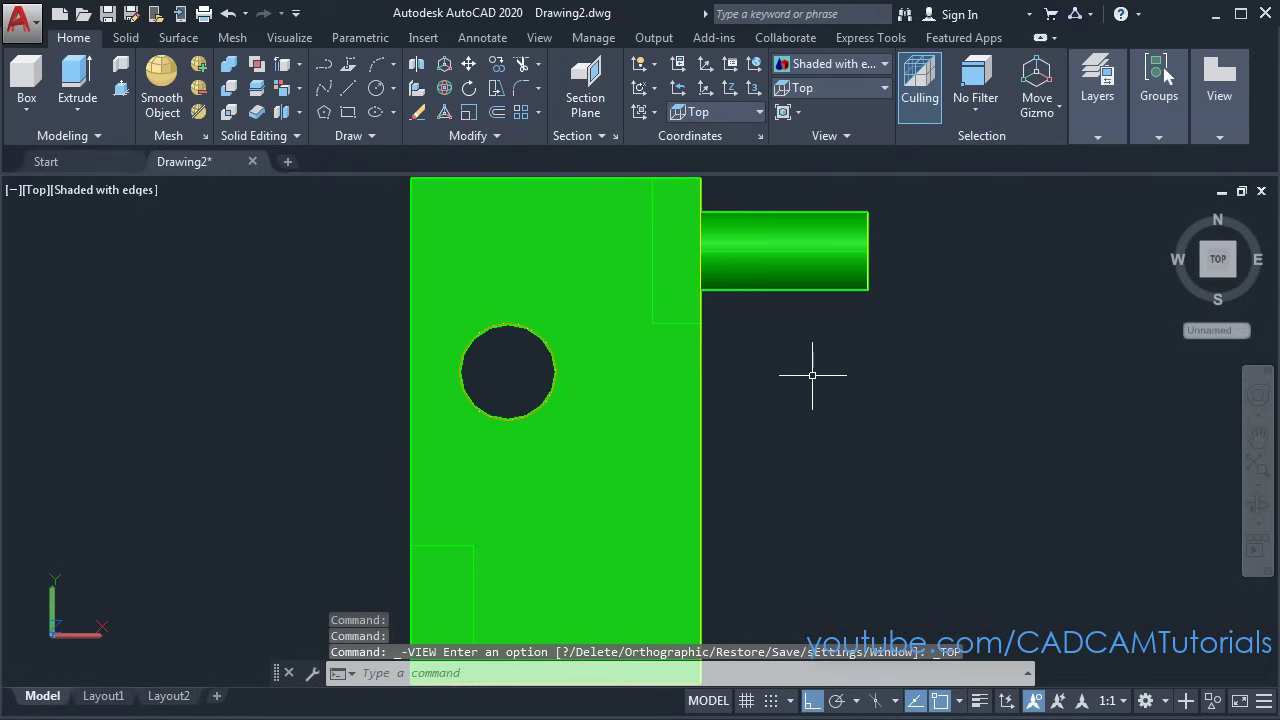
scroll(812, 375, "down", 2)
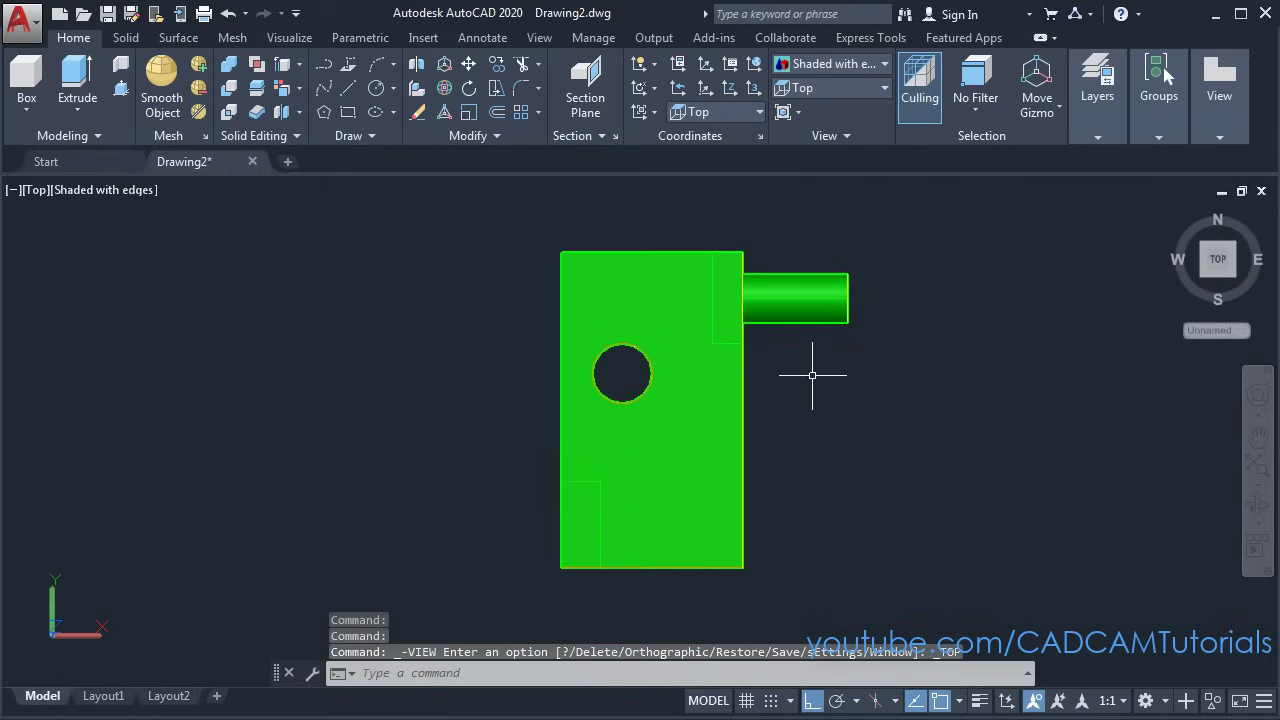
left_click(828, 88)
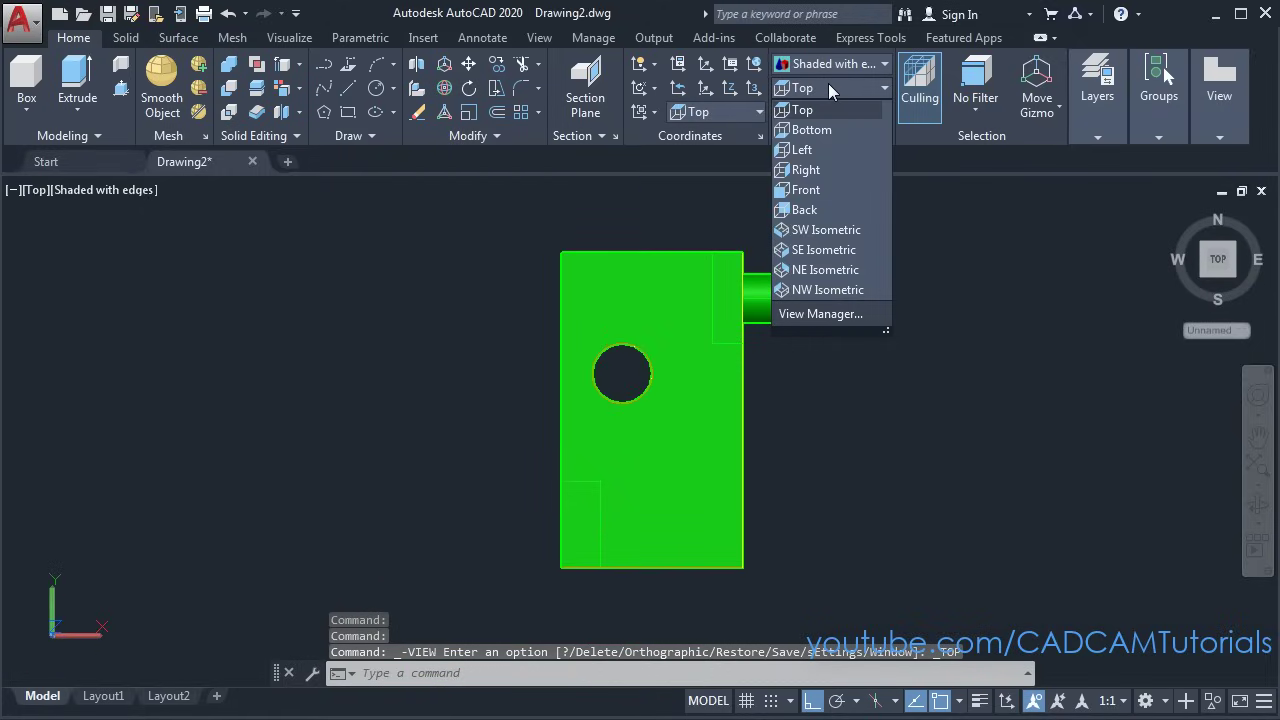
left_click(817, 169)
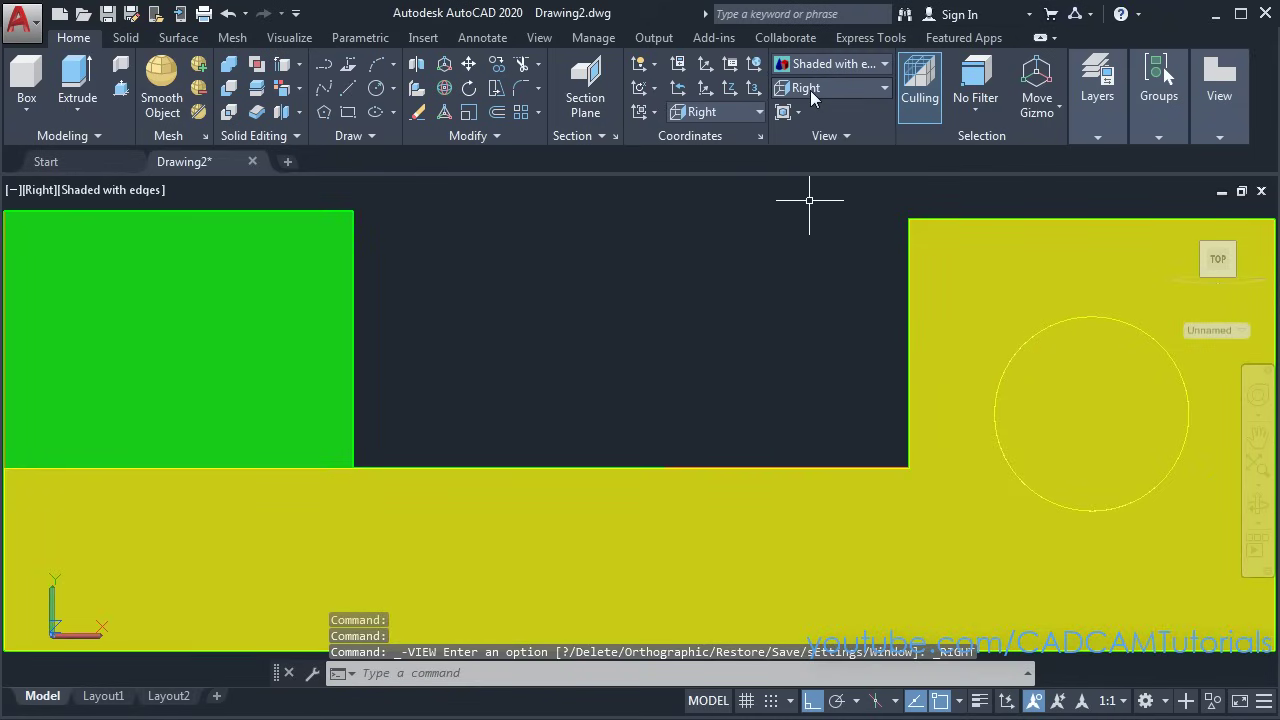
left_click(810, 90)
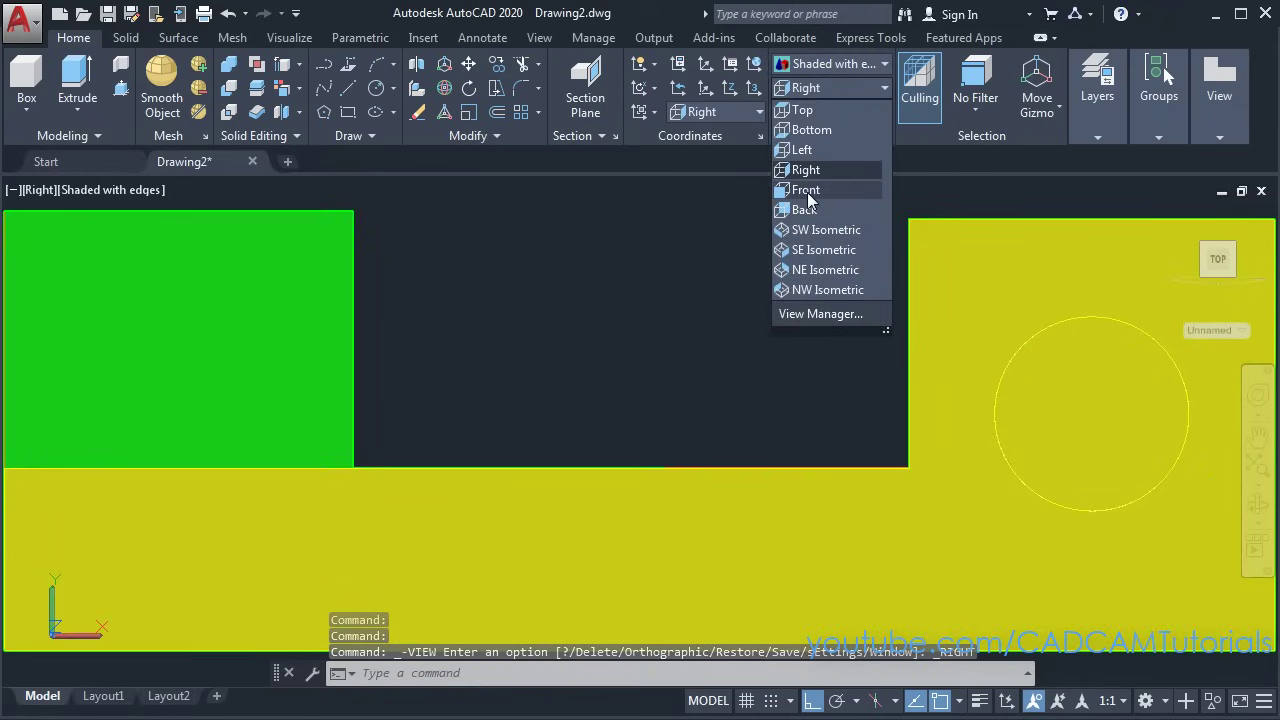
left_click(807, 191)
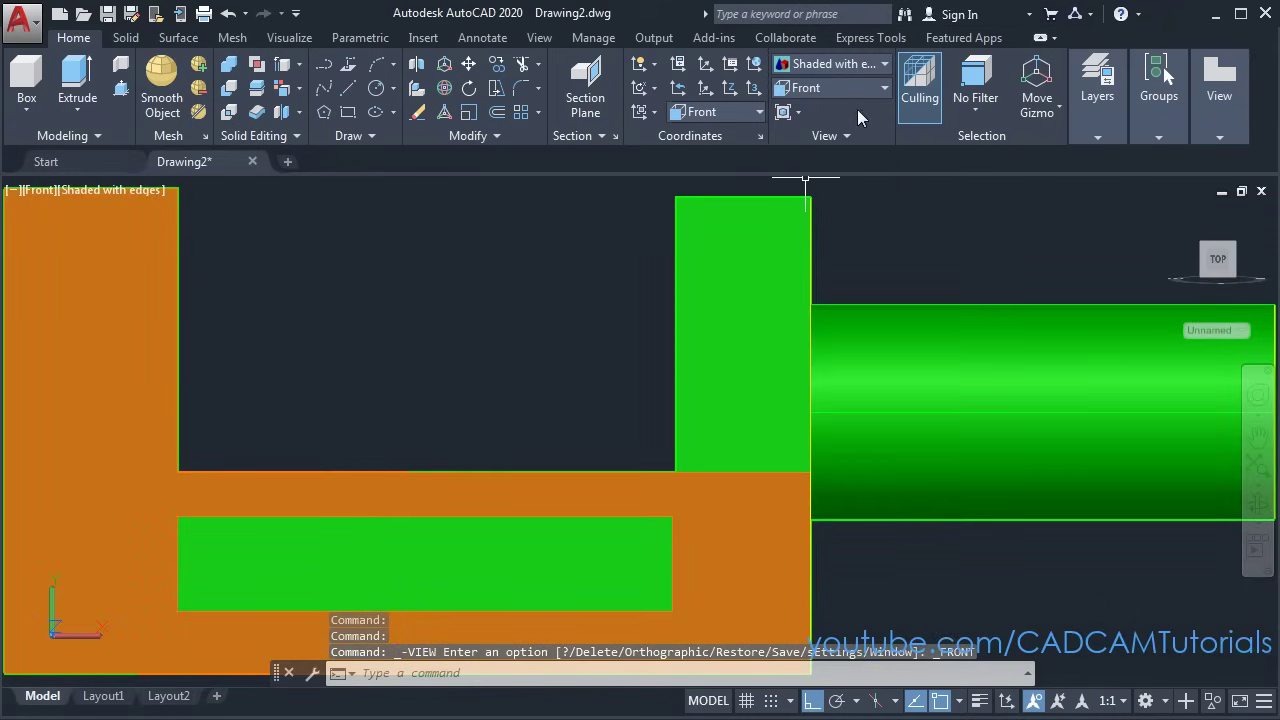
Step through SW, SE, NE and NW Isometric views, ending on SE Isometric
left_click(842, 87)
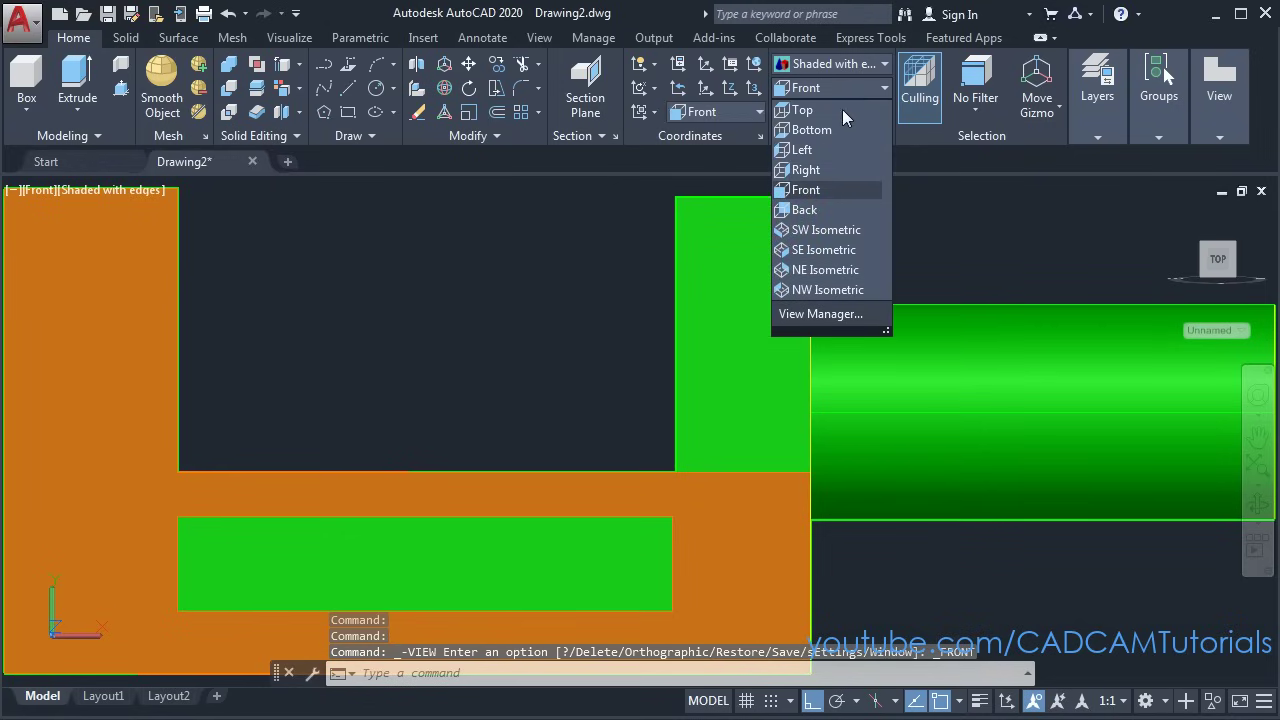
left_click(824, 231)
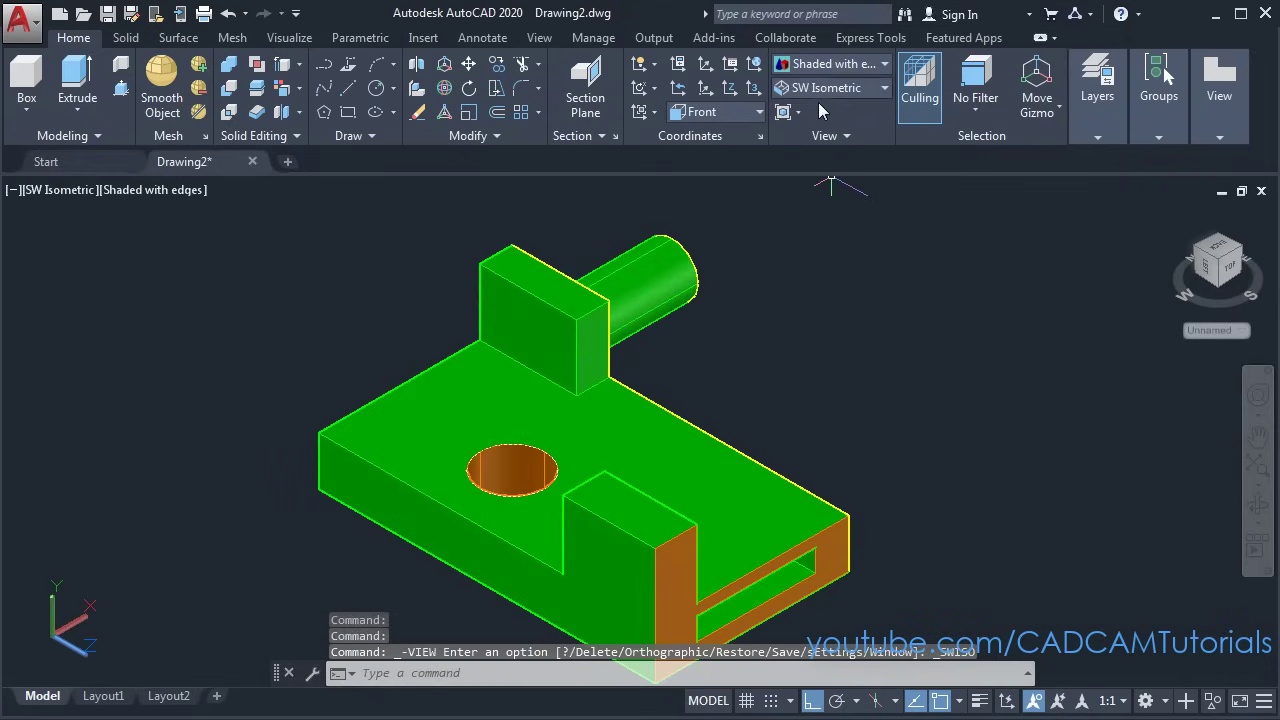
left_click(808, 250)
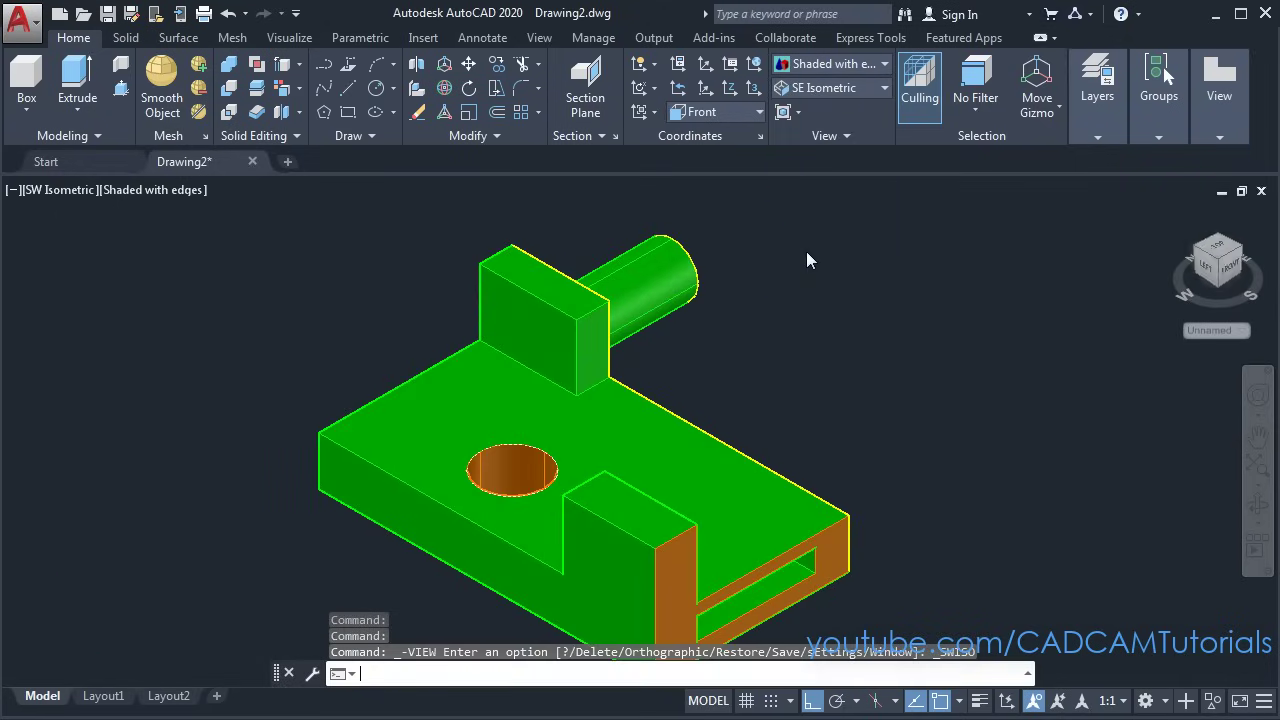
left_click(821, 90)
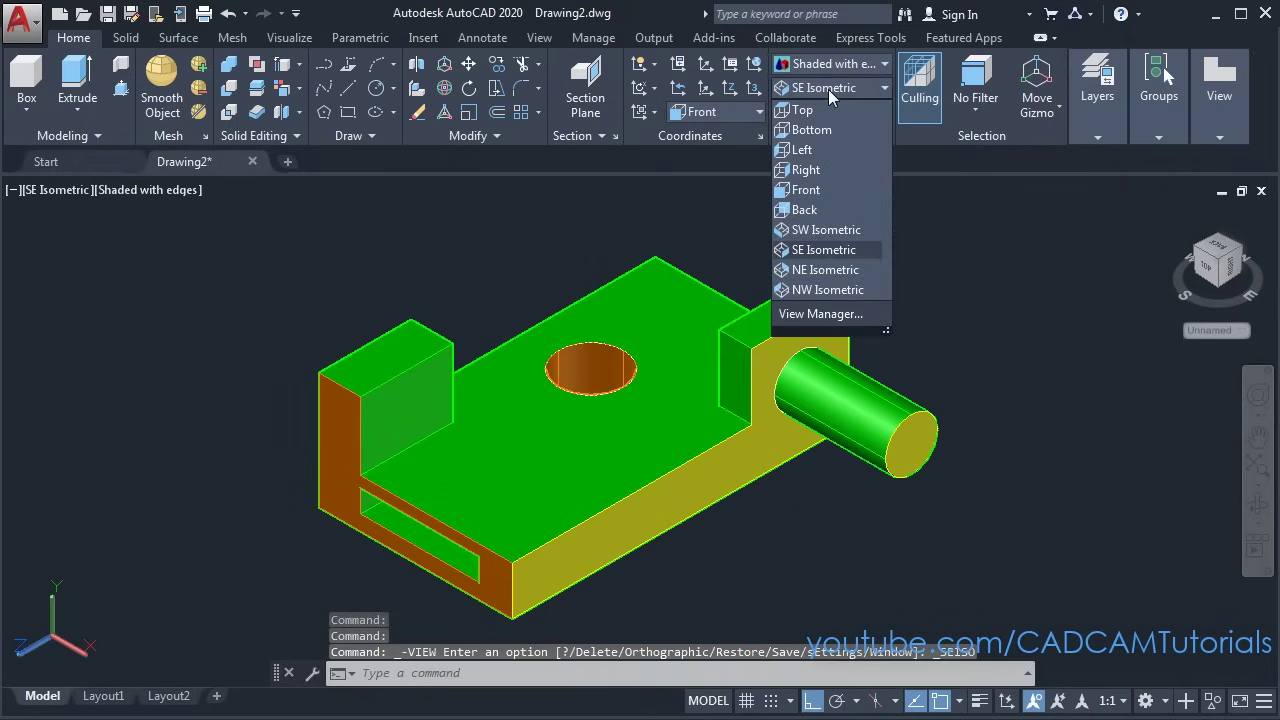
left_click(812, 269)
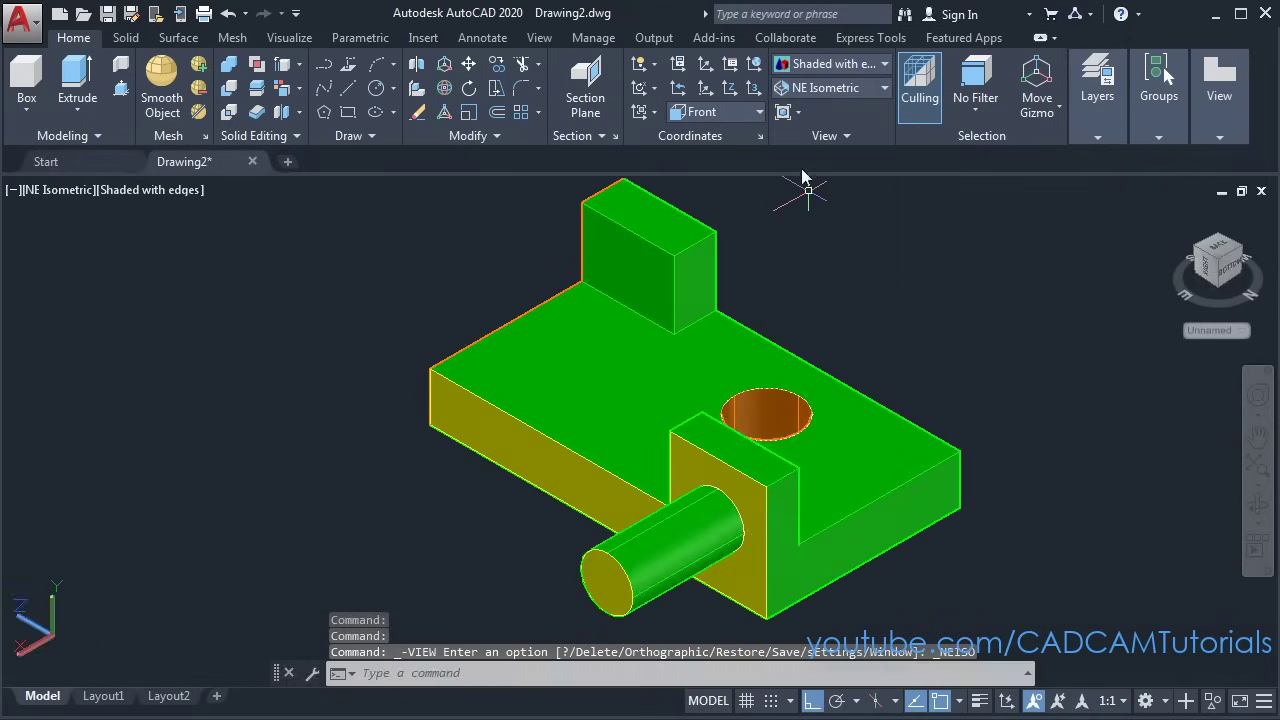
left_click(821, 90)
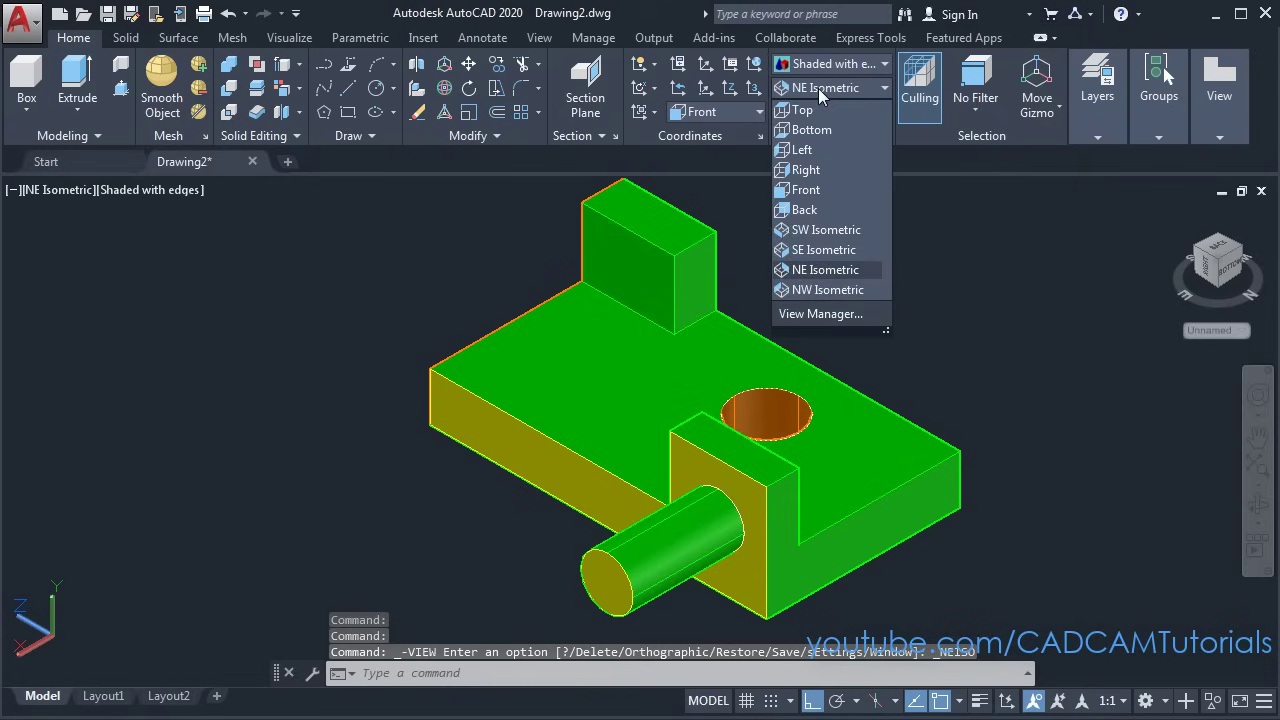
left_click(810, 290)
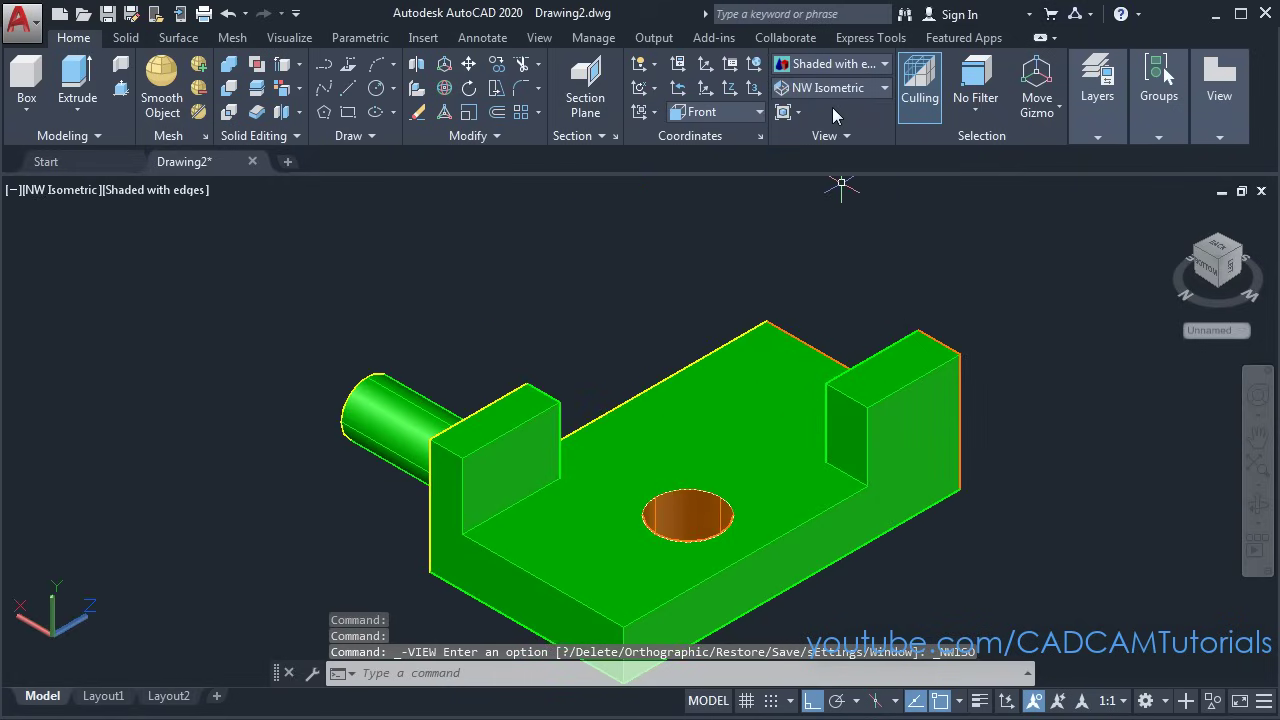
left_click(823, 88)
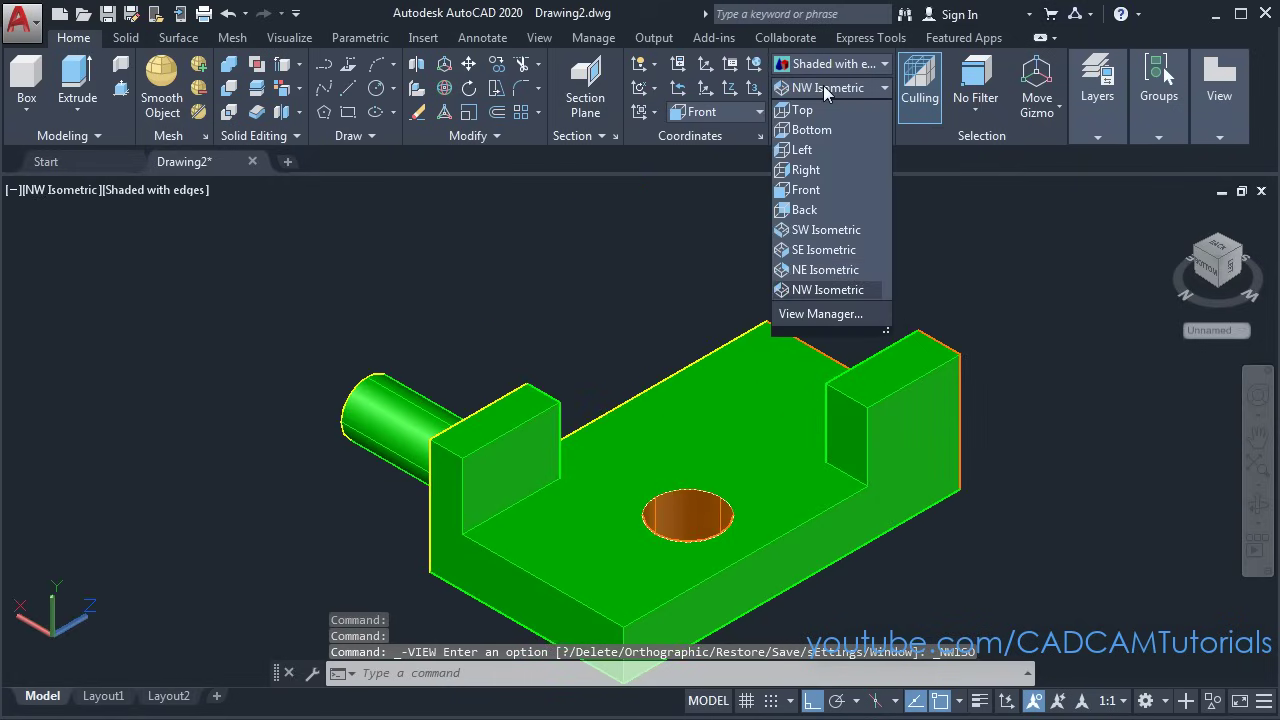
left_click(838, 258)
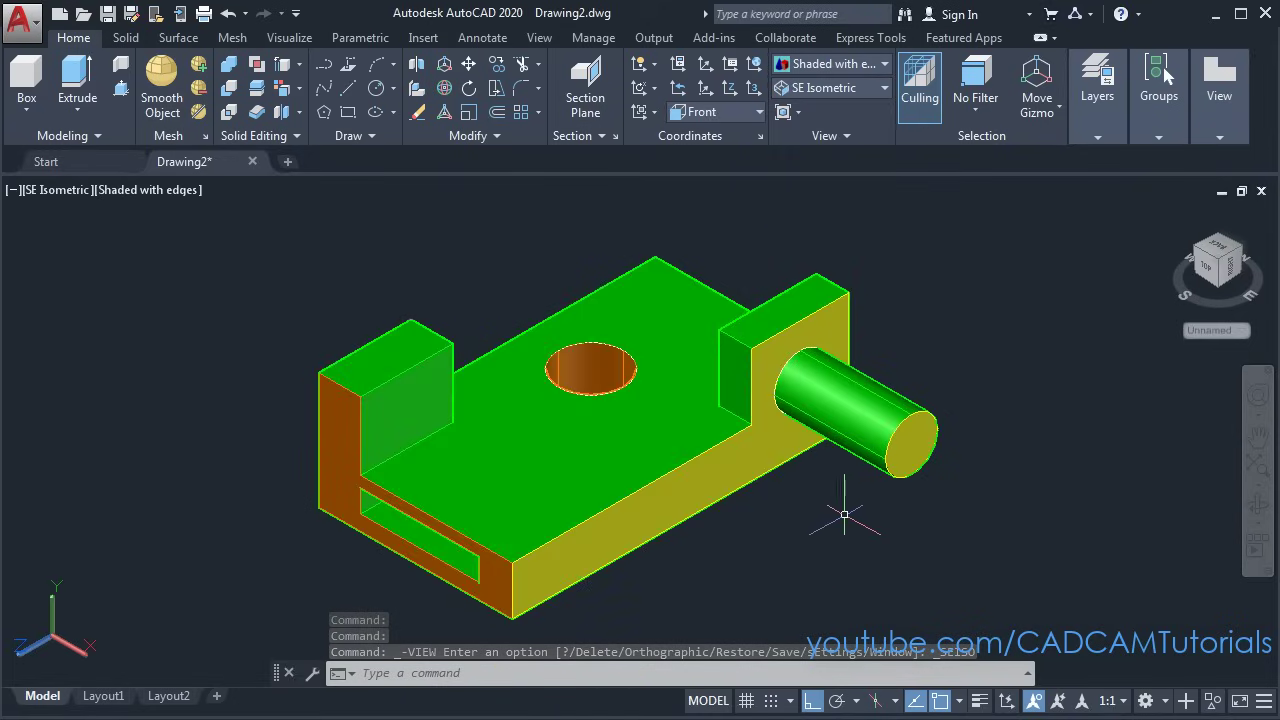
Orbit the bracket toward a near-front view and tilt it further upward
left_click(1258, 507)
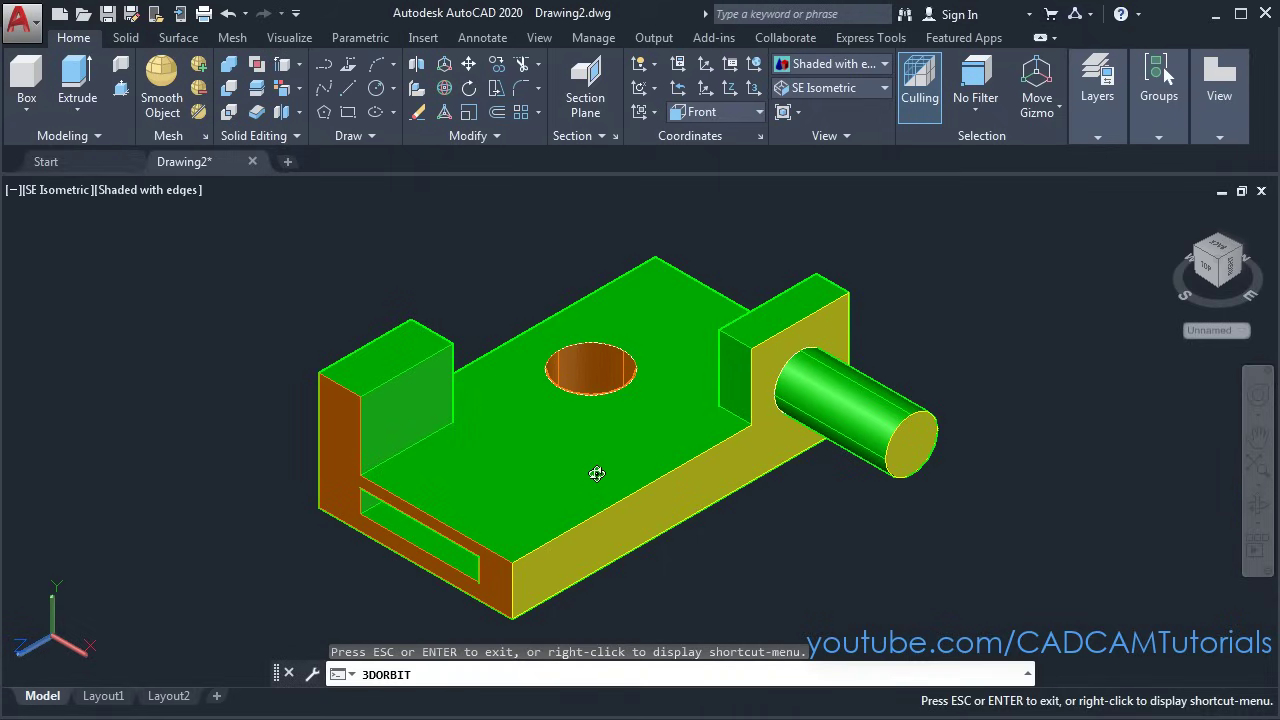
left_click_drag(596, 473, 546, 213)
left_click_drag(581, 340, 637, 212)
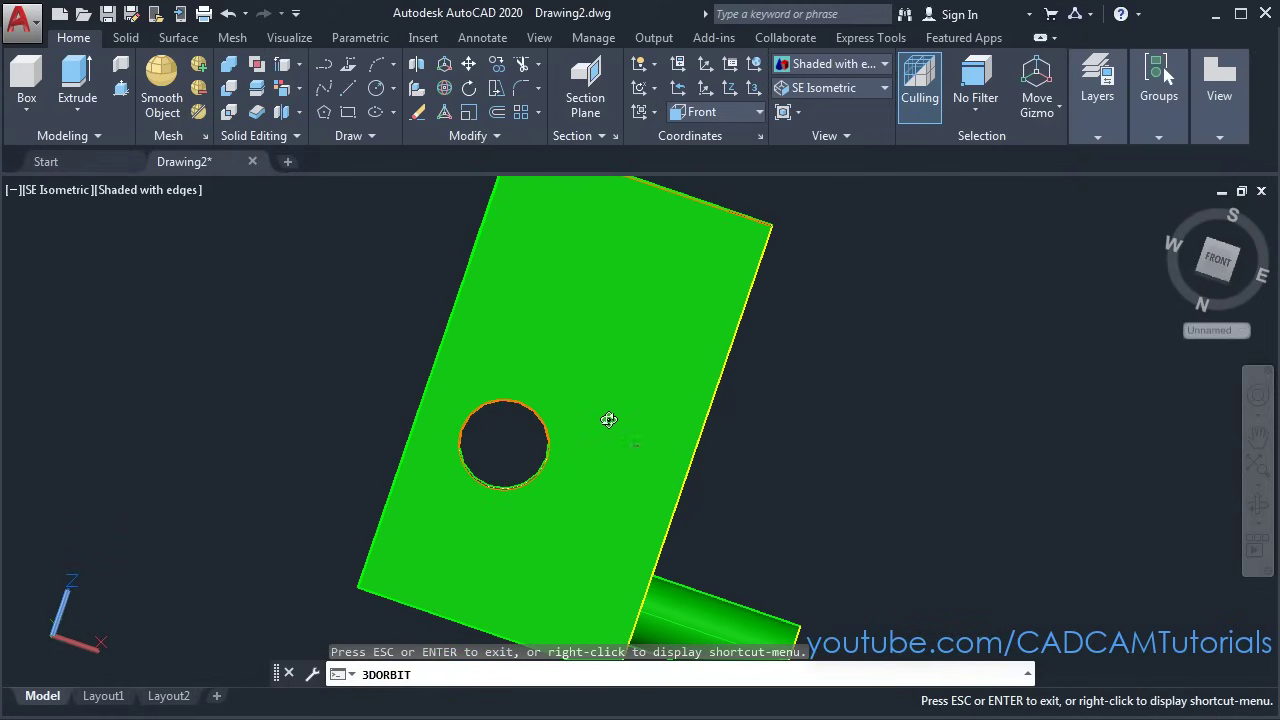
left_click_drag(609, 419, 630, 289)
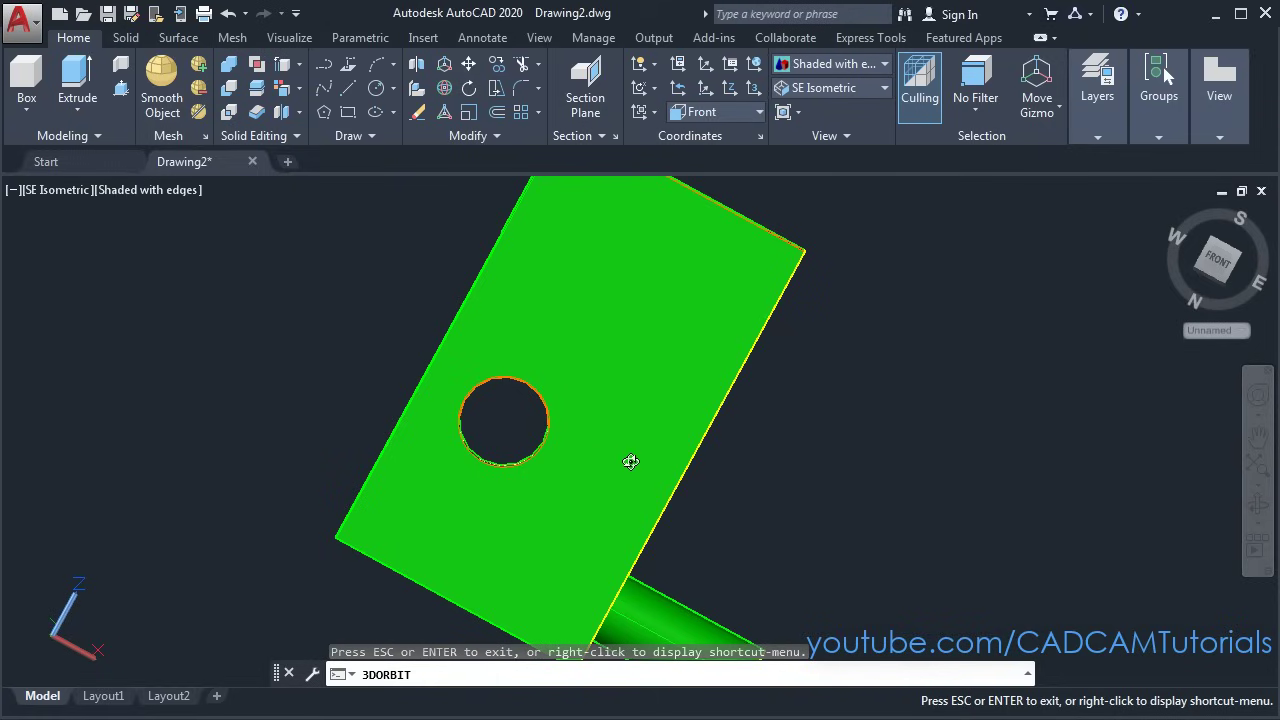
Switch to Free Orbit and tumble the bracket into a new custom orientation
left_click(1258, 525)
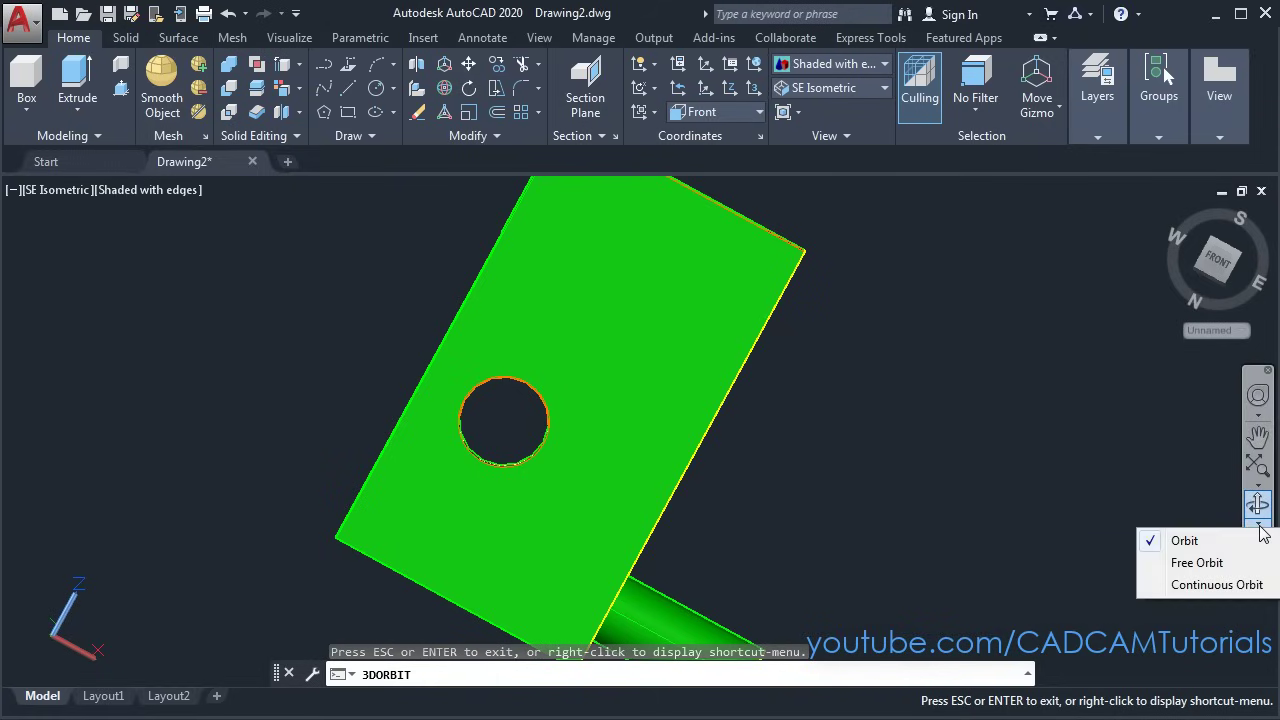
left_click(1197, 563)
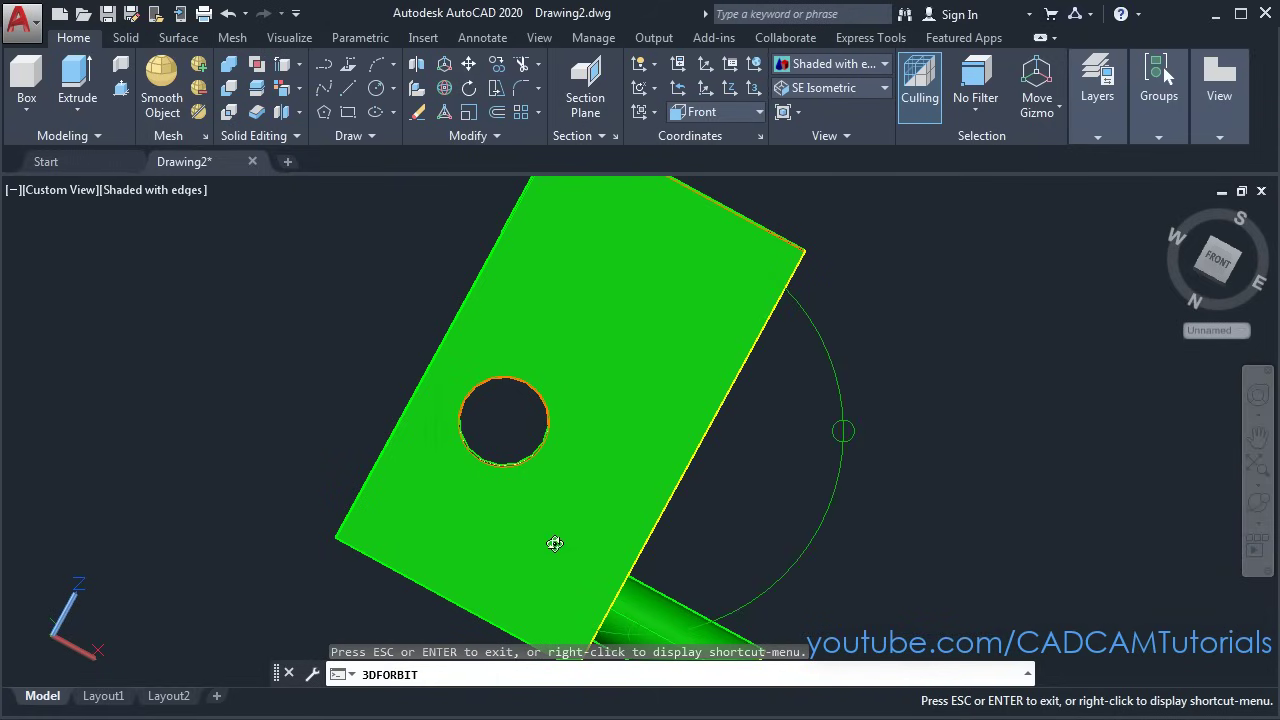
left_click_drag(551, 543, 746, 563)
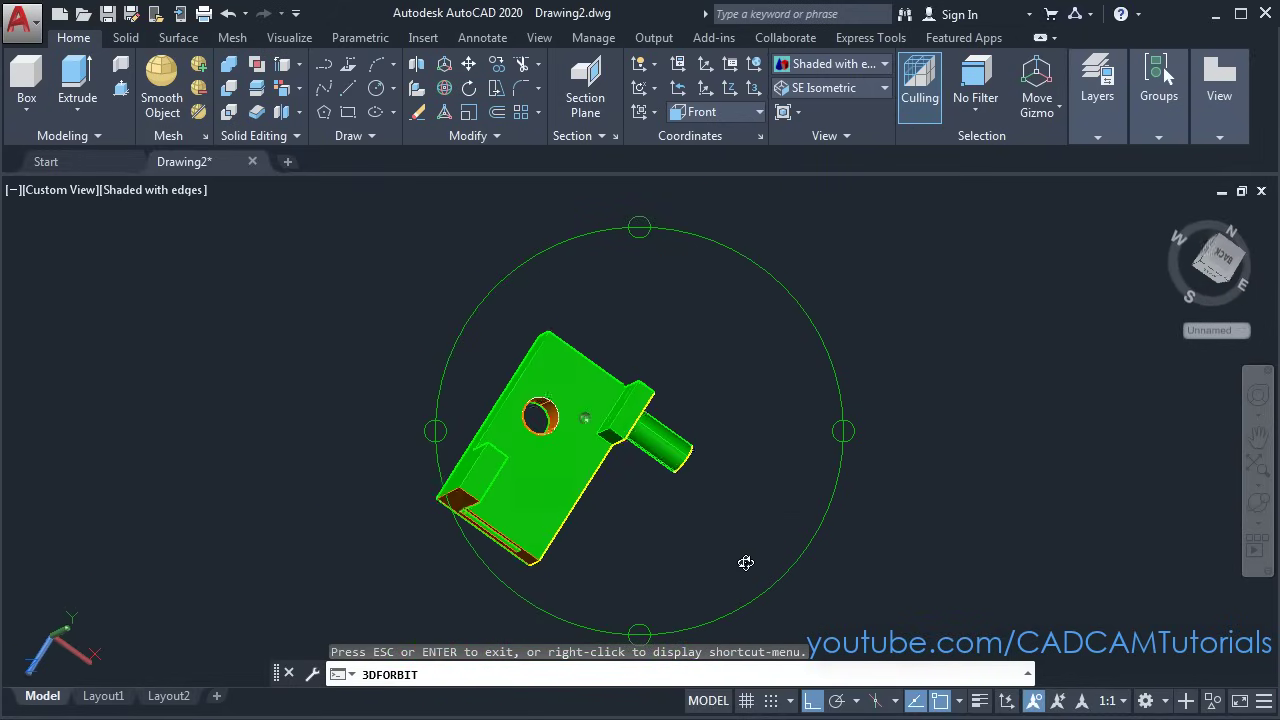
left_click_drag(571, 393, 729, 266)
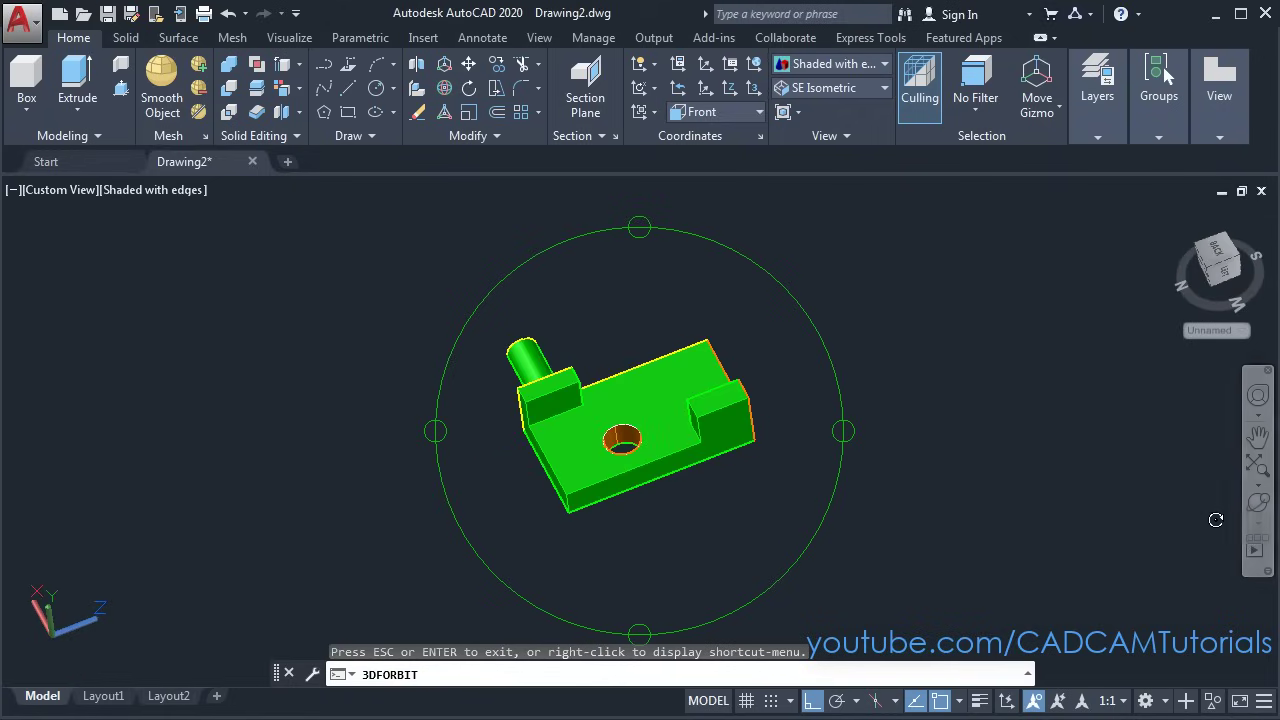
Switch the navigation bar orbit to Continuous Orbit and drag to set the bracket spinning
left_click(1257, 523)
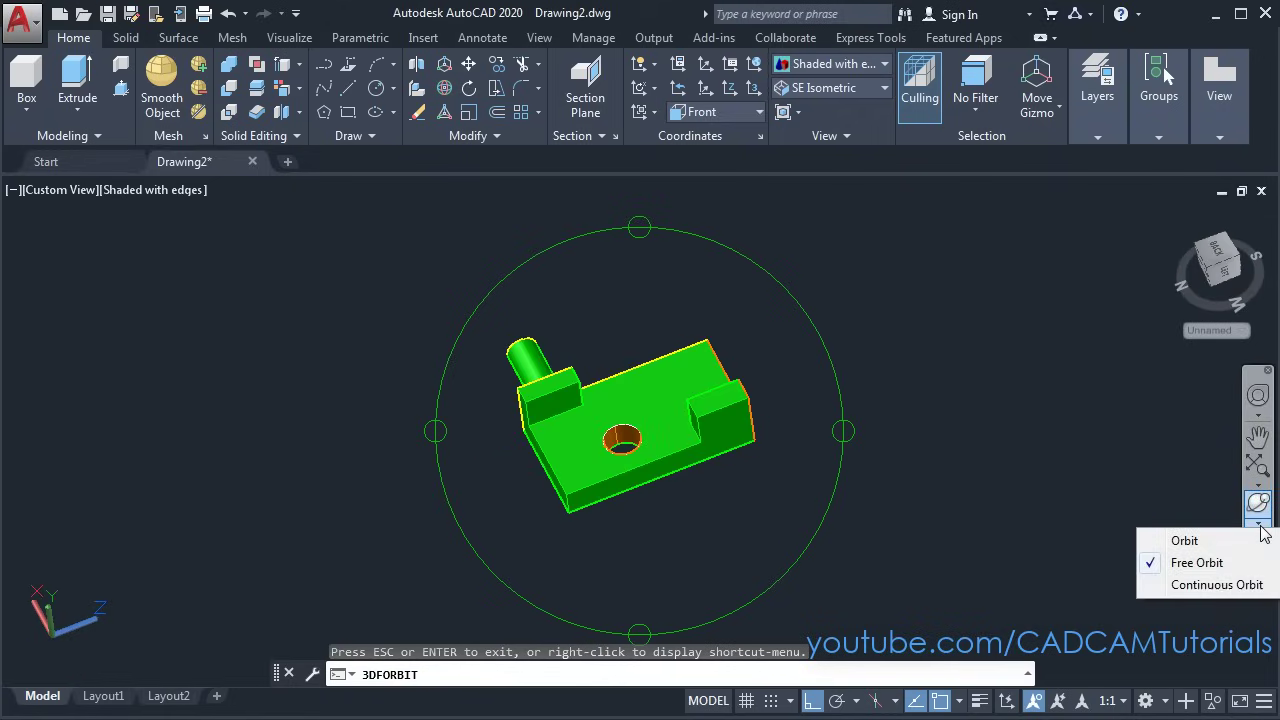
left_click(1194, 585)
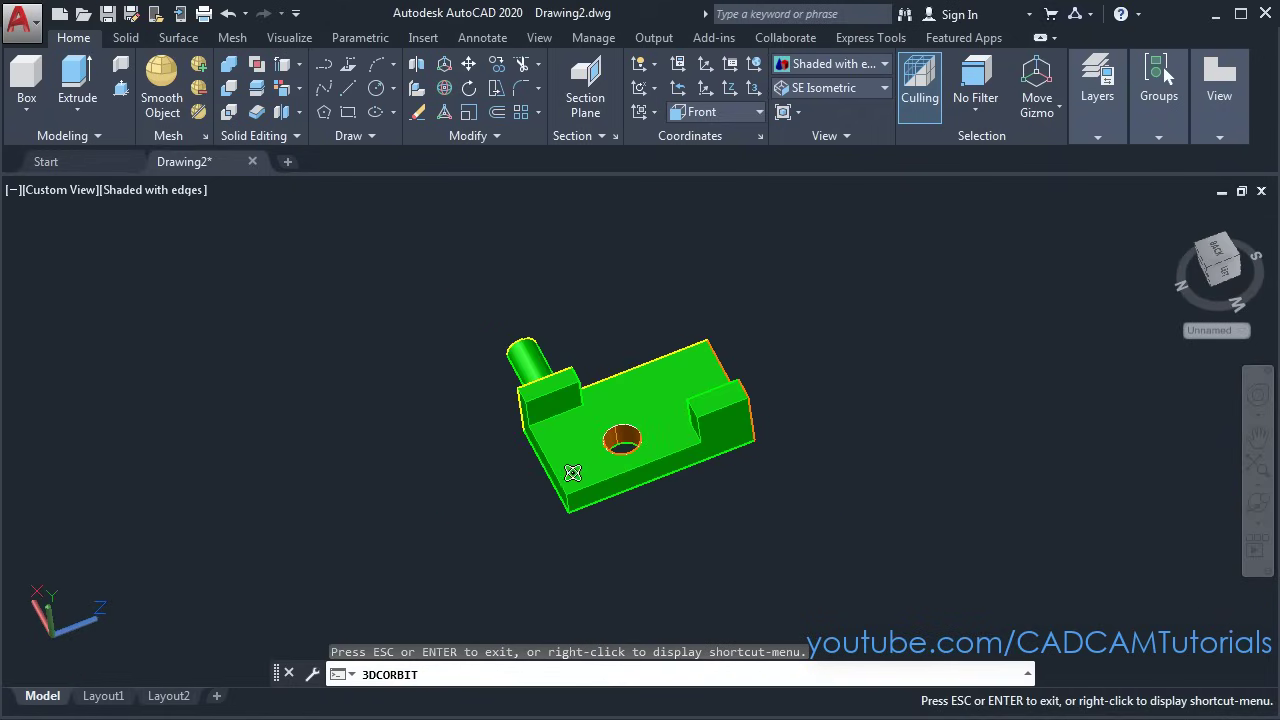
left_click_drag(576, 470, 620, 482)
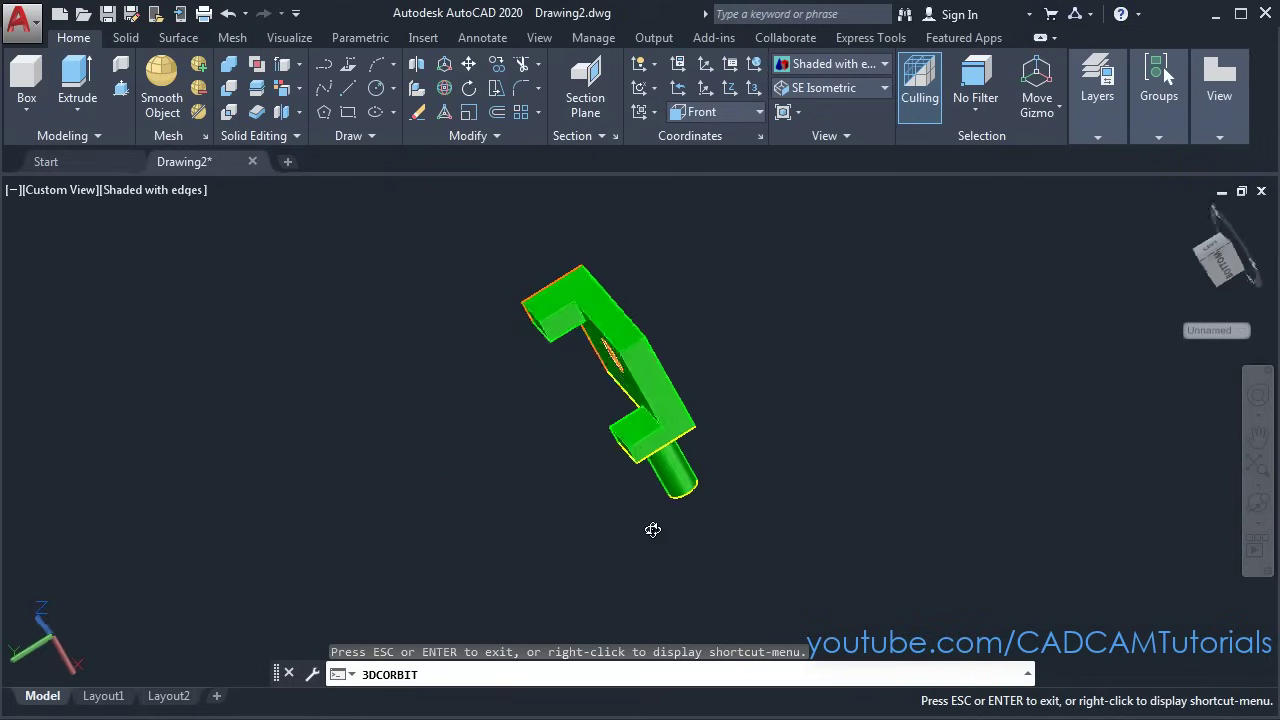
left_click(820, 88)
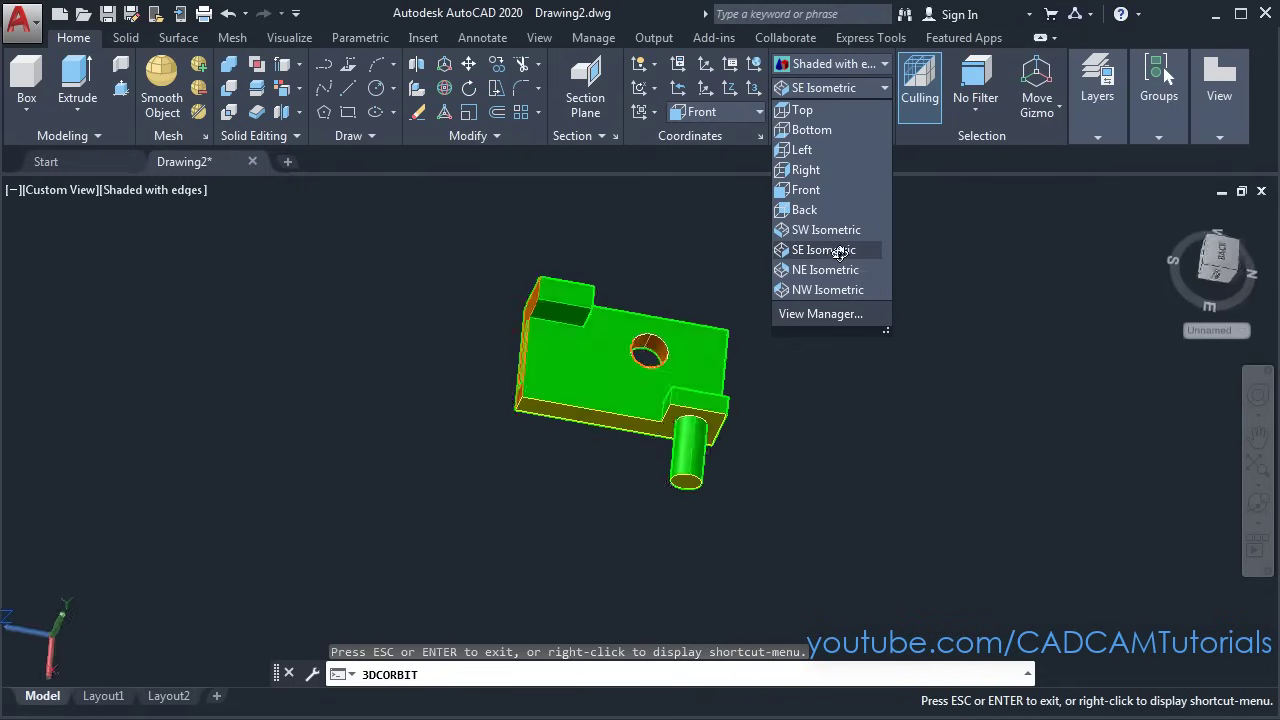